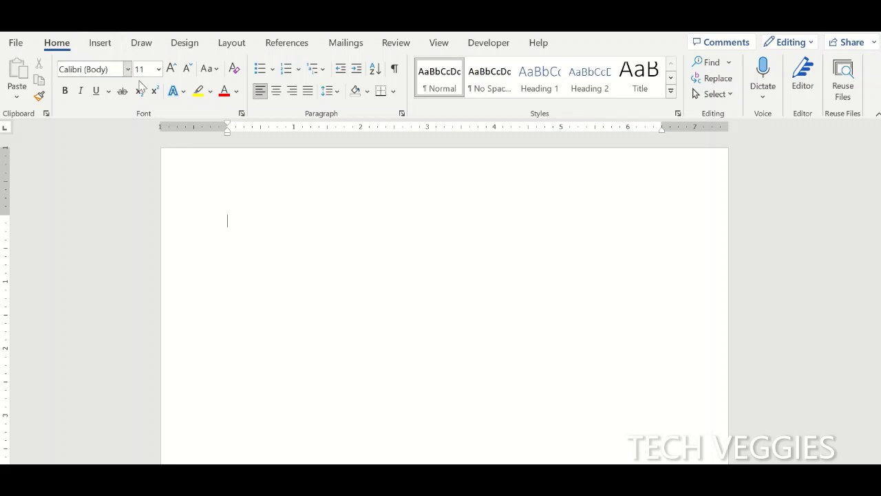
Step: Insert a table with four columns and one row at the start of the blank document
{"action": "left_click", "coordinate": [101, 44]}
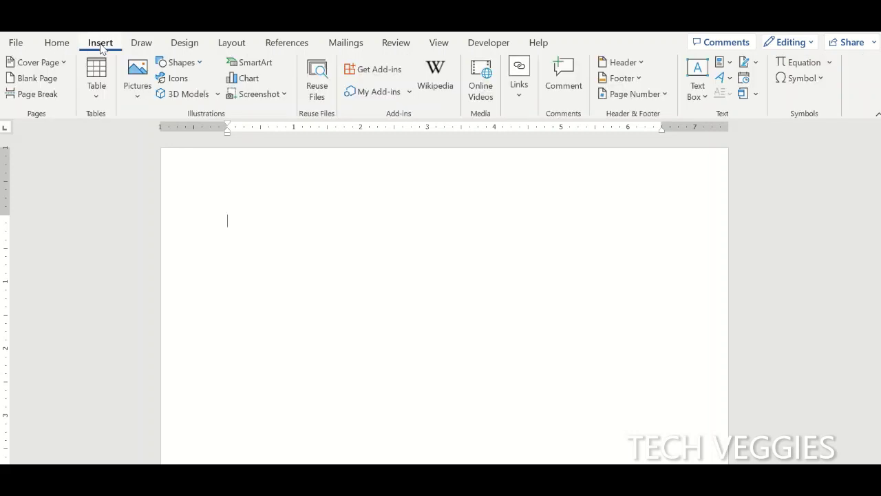
{"action": "left_click", "coordinate": [100, 97]}
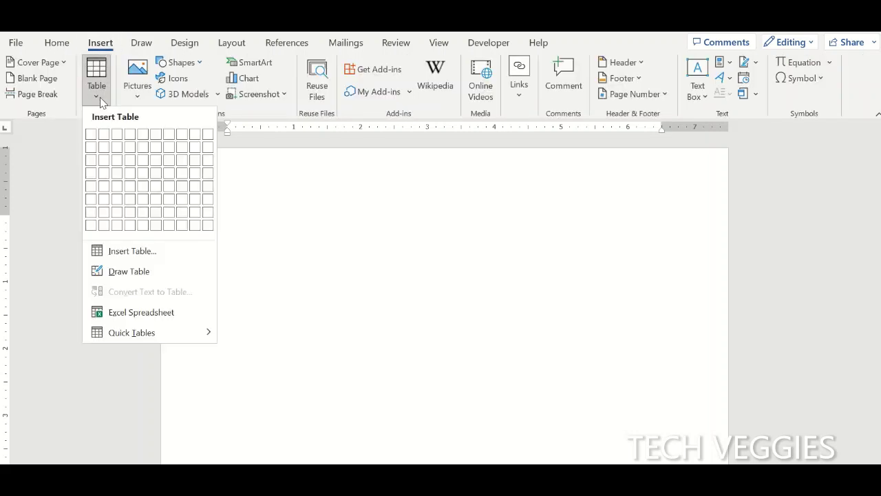
{"action": "left_click", "coordinate": [128, 136]}
Step: Fill the table's four cells with Home, Healthy Living, Technology Repair and Library
{"action": "type", "text": "Home"}
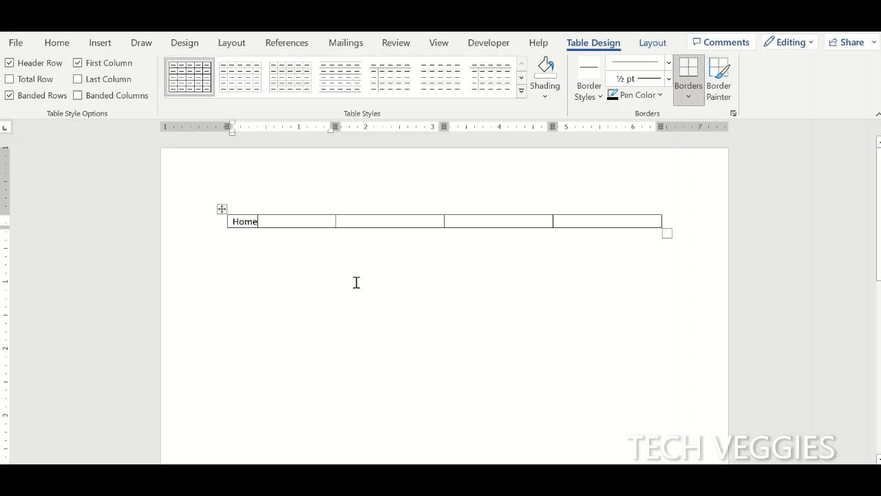
{"action": "left_click", "coordinate": [373, 221]}
{"action": "type", "text": "Hel"}
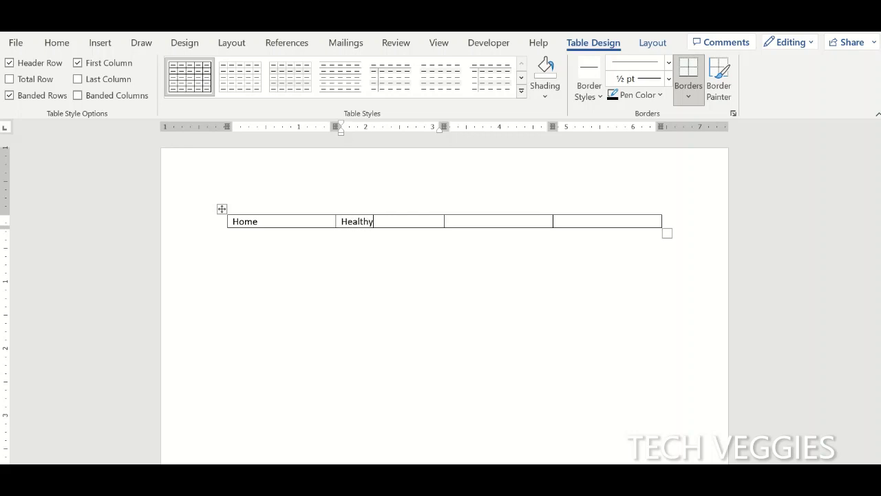
{"action": "type", "text": "thy Living"}
{"action": "left_click", "coordinate": [468, 223]}
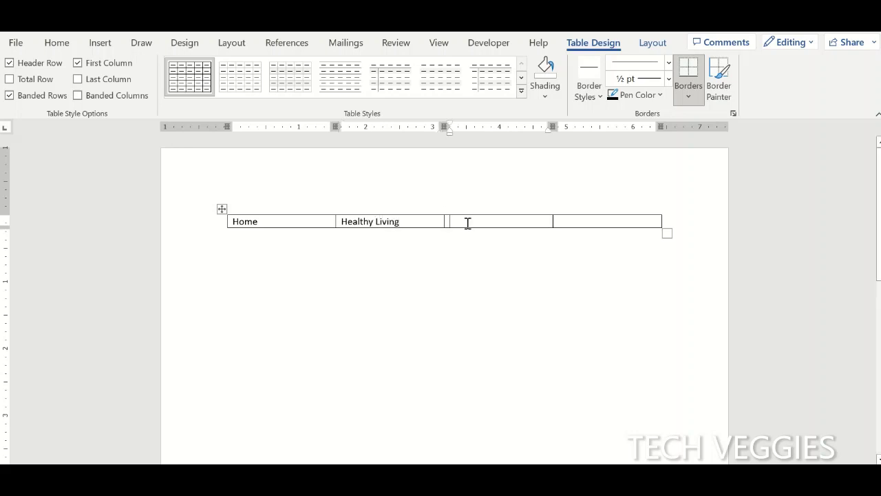
{"action": "type", "text": "Tec"}
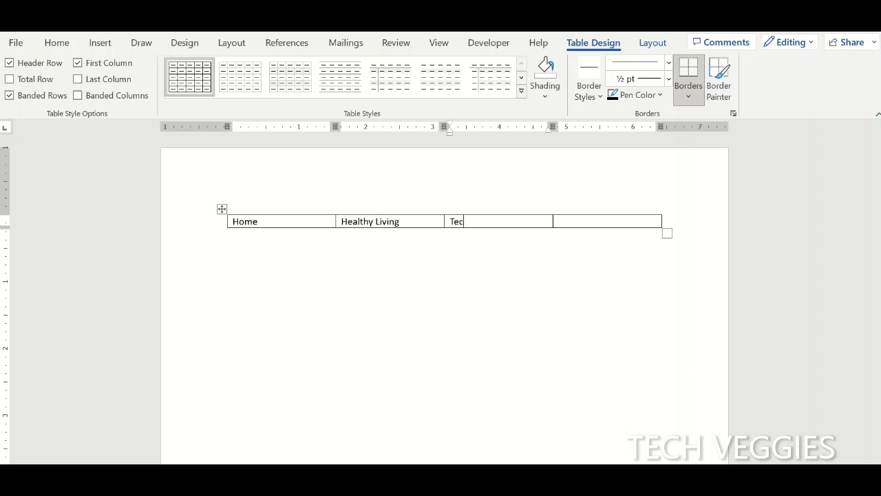
{"action": "type", "text": "hnology Repair"}
{"action": "left_click", "coordinate": [572, 222]}
{"action": "type", "text": "Library"}
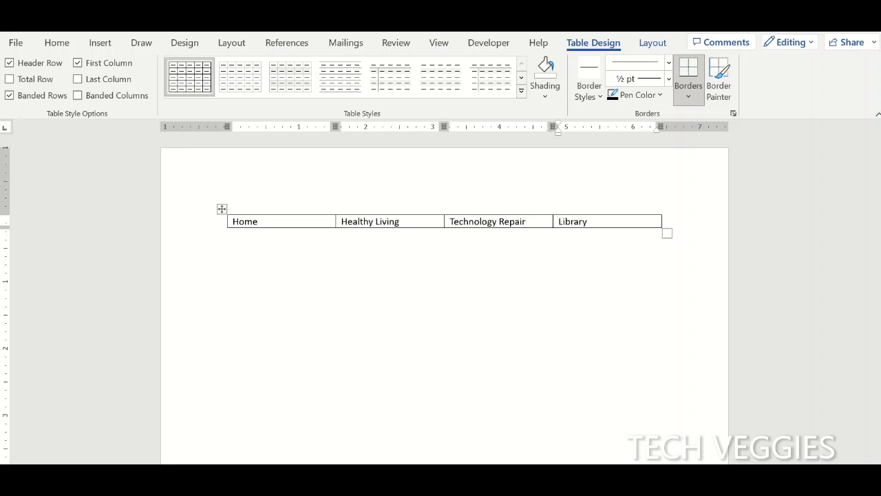
{"action": "left_click", "coordinate": [370, 261]}
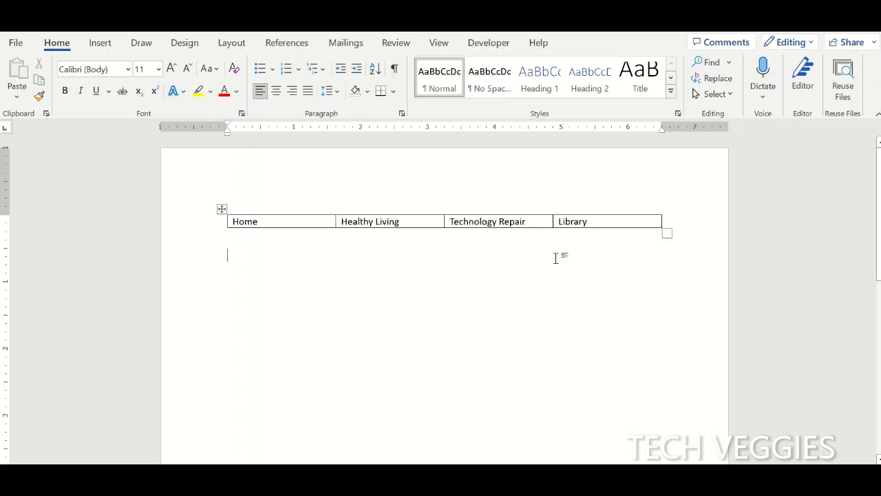
Step: Switch the document to Web Layout view and delete the stray blue letter S text box
{"action": "left_click", "coordinate": [234, 43]}
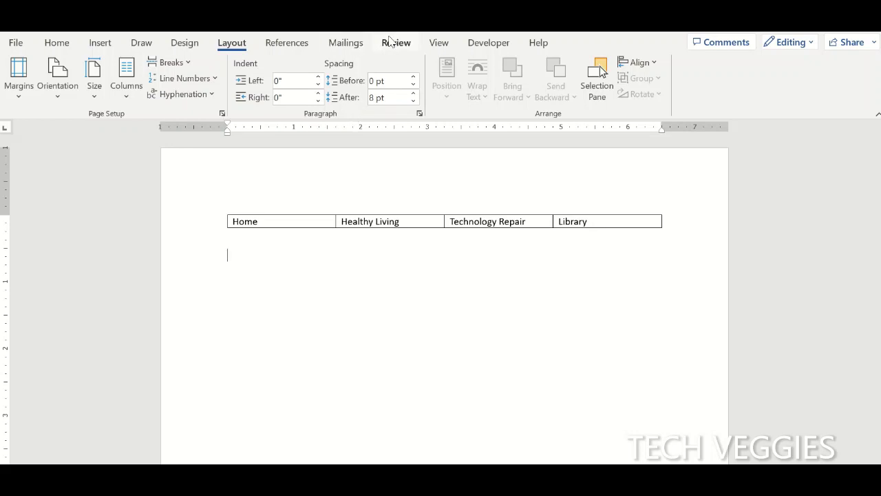
{"action": "left_click", "coordinate": [440, 46]}
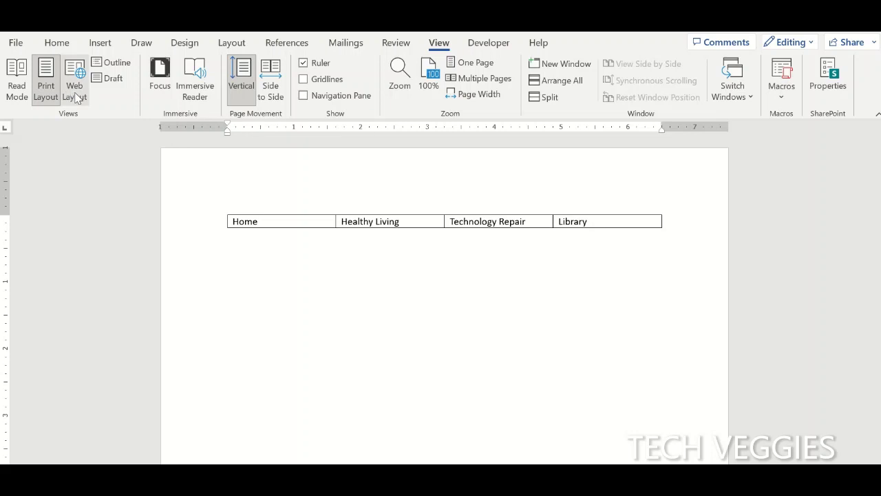
{"action": "left_click", "coordinate": [76, 96]}
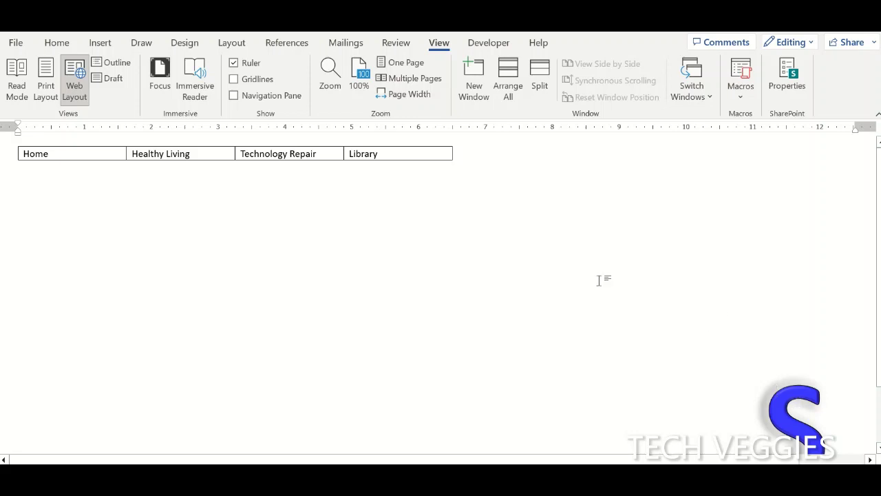
{"action": "left_click", "coordinate": [778, 403]}
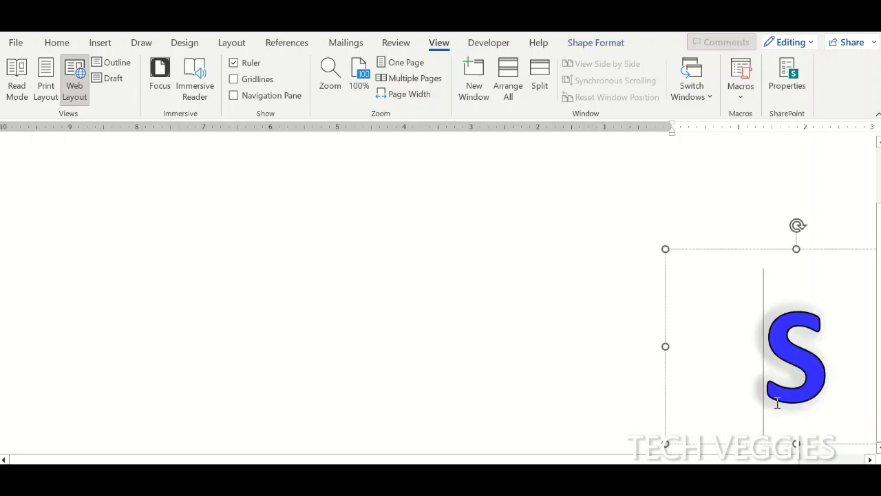
{"action": "left_click", "coordinate": [744, 249]}
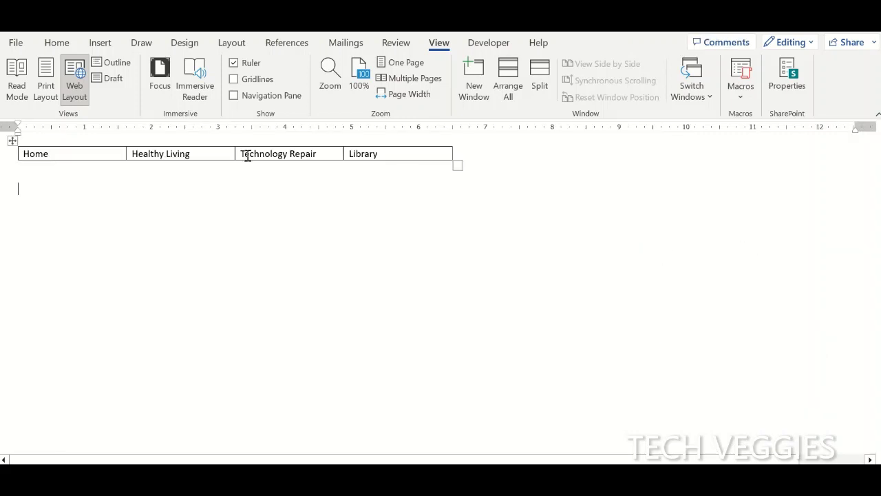
Step: Stretch the table across the page to about 12.3 inches wide and place the cursor below it
{"action": "left_click_drag", "start_coordinate": [458, 165], "coordinate": [837, 167]}
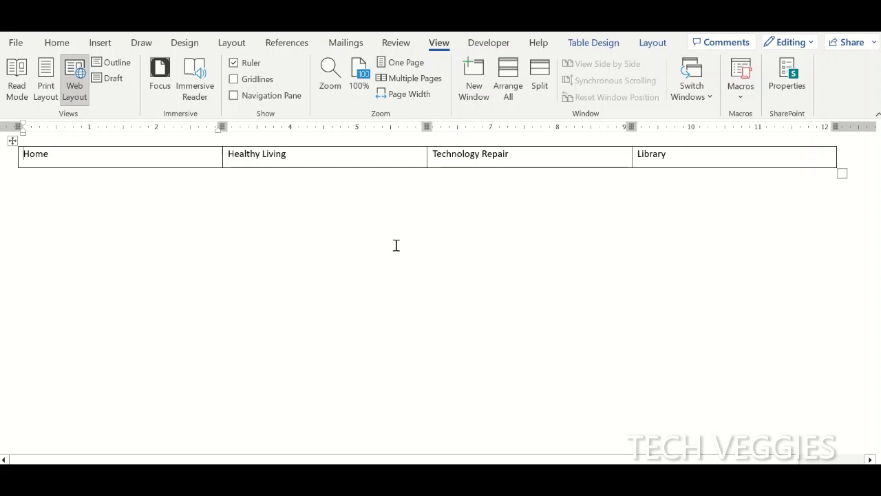
{"action": "left_click", "coordinate": [249, 193]}
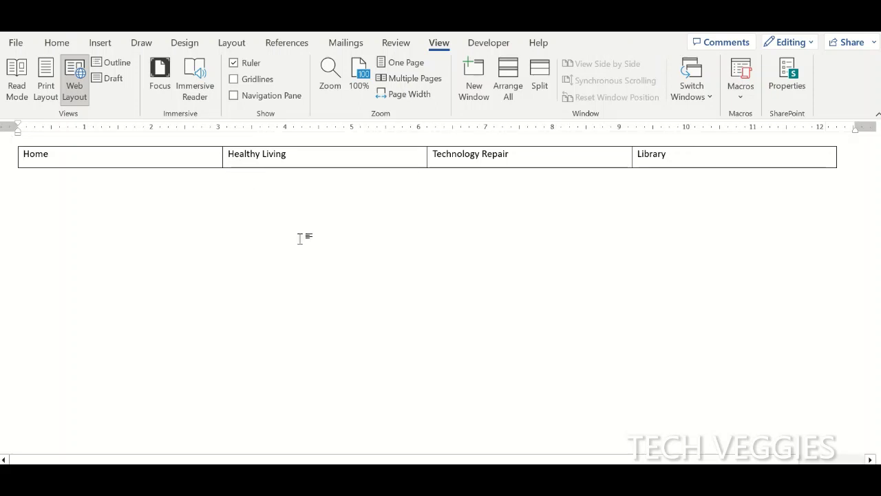
Step: Switch to the browser's Google image results, copy the globe and devices technology picture, and paste it below the table in Word
{"action": "left_click", "coordinate": [101, 43]}
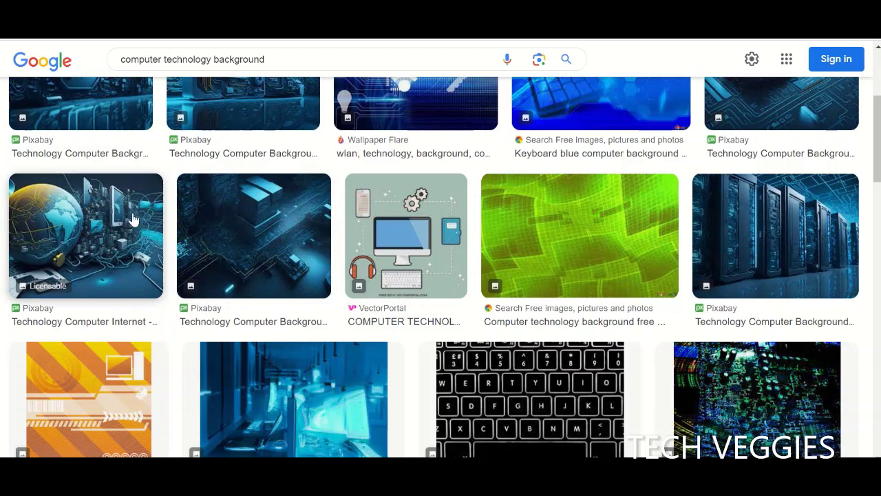
{"action": "right_click", "coordinate": [94, 239]}
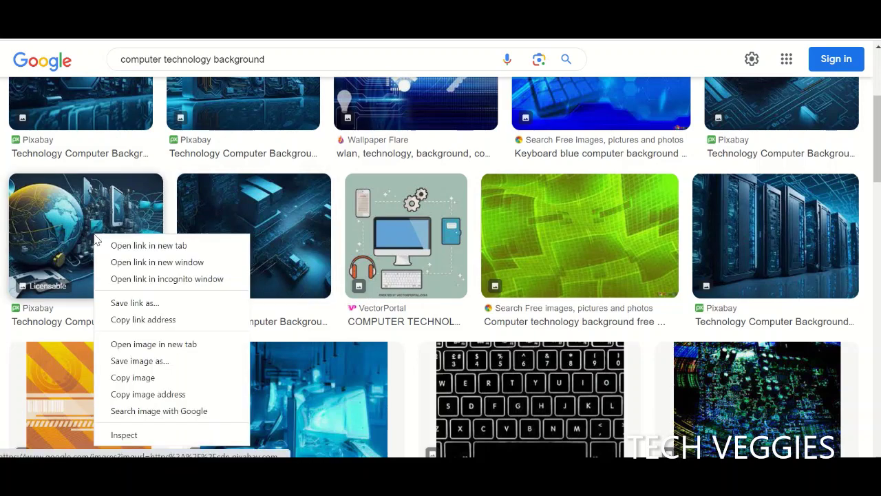
{"action": "left_click", "coordinate": [177, 252]}
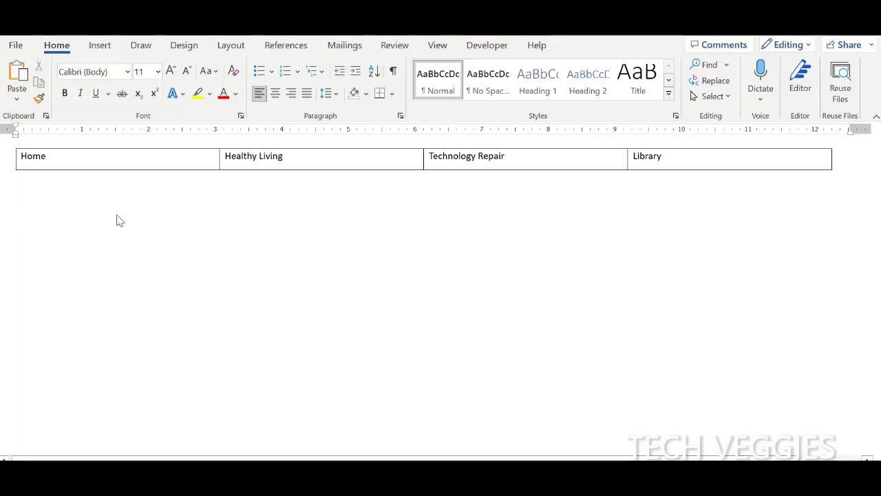
{"action": "key", "text": "ctrl+v"}
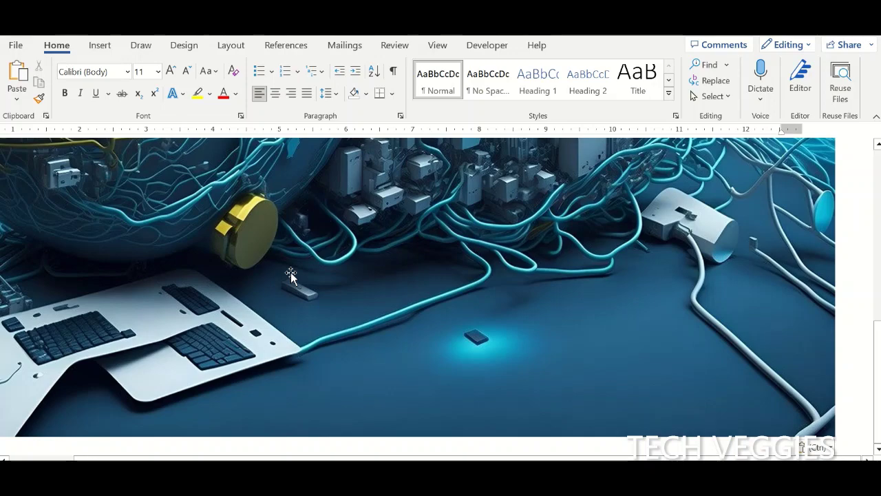
Step: Crop the pasted picture from its lower edge to a banner about 3.29 inches high
{"action": "left_click", "coordinate": [291, 274]}
{"action": "left_click_drag", "start_coordinate": [879, 347], "coordinate": [879, 175]}
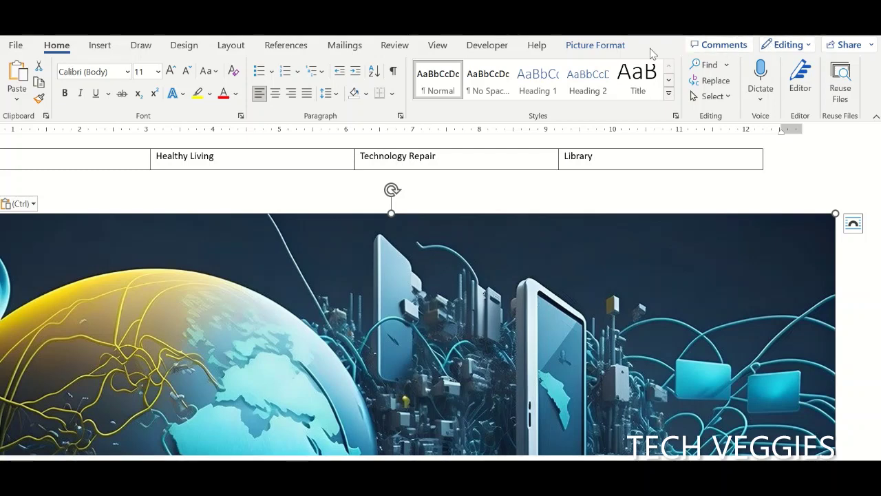
{"action": "left_click", "coordinate": [596, 45]}
{"action": "left_click", "coordinate": [755, 72]}
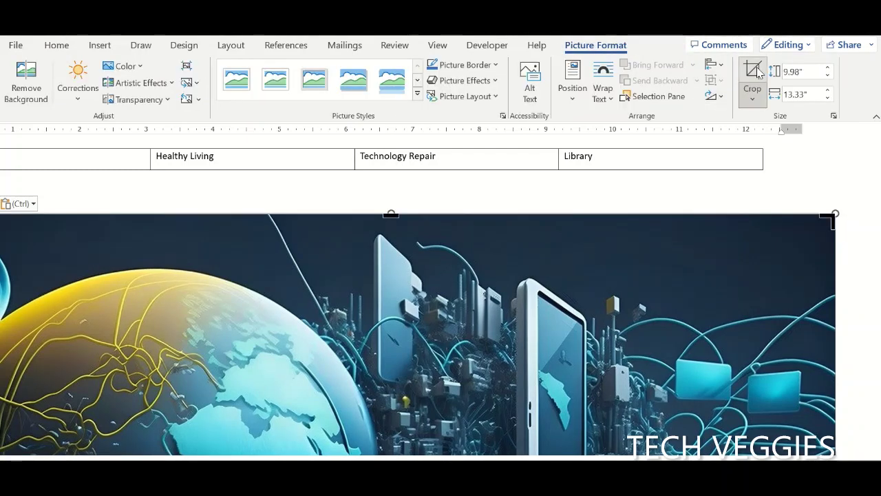
{"action": "left_click_drag", "start_coordinate": [879, 227], "coordinate": [877, 406]}
{"action": "left_click_drag", "start_coordinate": [390, 435], "coordinate": [374, 201]}
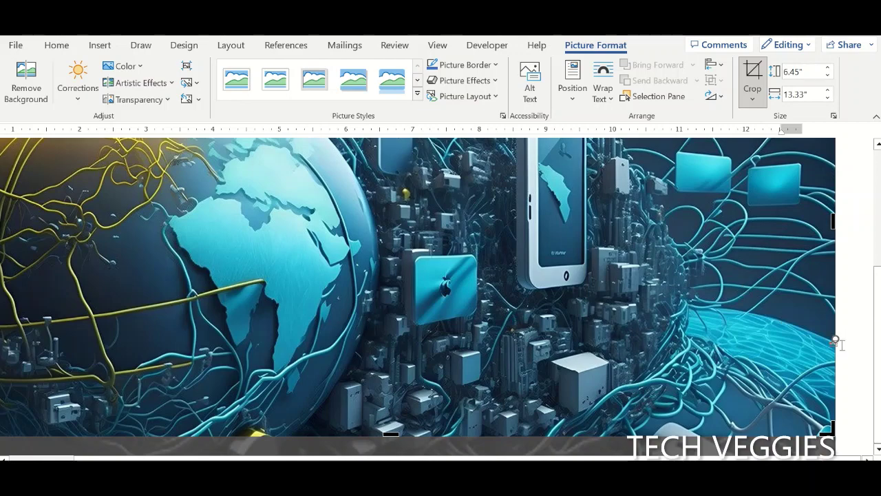
{"action": "left_click_drag", "start_coordinate": [391, 434], "coordinate": [391, 224]}
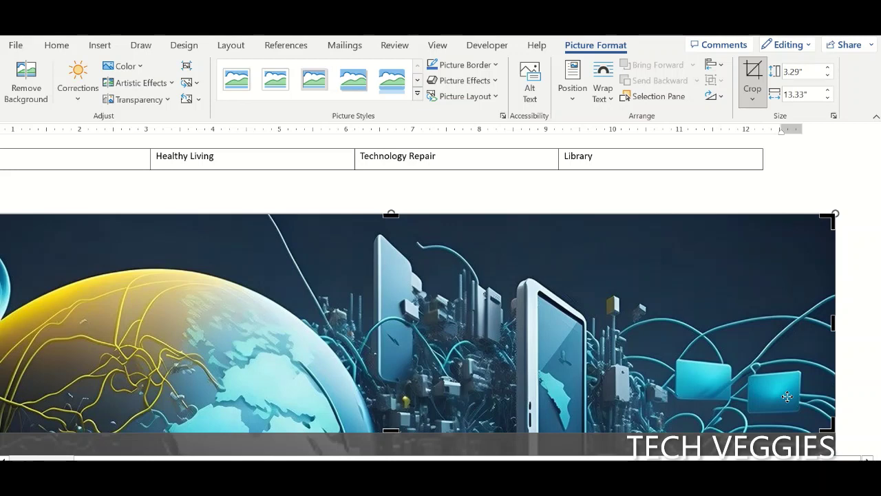
{"action": "key", "text": "Escape"}
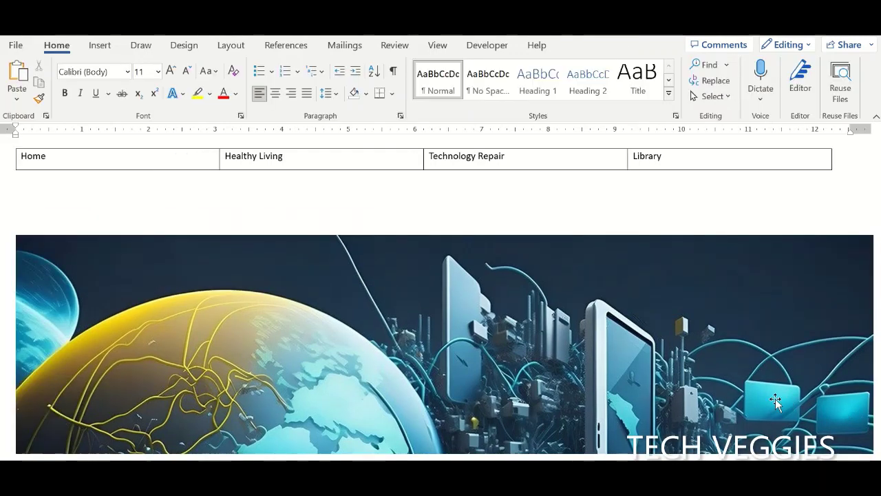
Step: Narrow the banner picture to about 12.38 inches wide from its right edge, keeping its height
{"action": "left_click", "coordinate": [522, 372]}
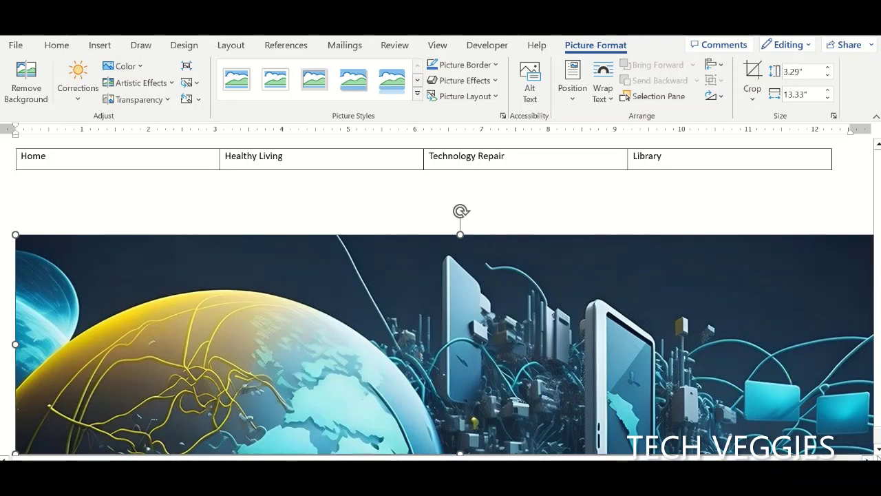
{"action": "scroll", "coordinate": [438, 296], "scroll_direction": "right", "scroll_amount": 2}
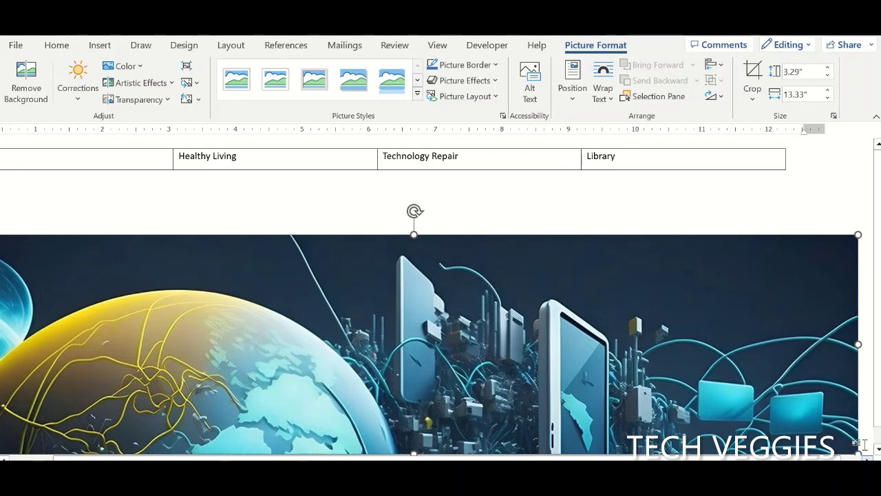
{"action": "left_click_drag", "start_coordinate": [859, 344], "coordinate": [796, 328]}
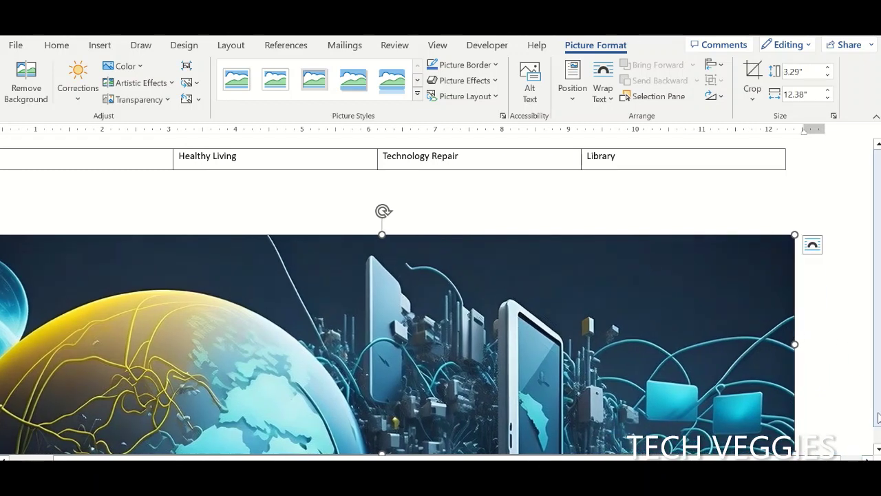
Step: Set the banner picture's text wrapping to Behind Text
{"action": "scroll", "coordinate": [879, 417], "scroll_direction": "down", "scroll_amount": 1}
{"action": "left_click_drag", "start_coordinate": [553, 284], "coordinate": [556, 249]}
{"action": "right_click", "coordinate": [556, 251]}
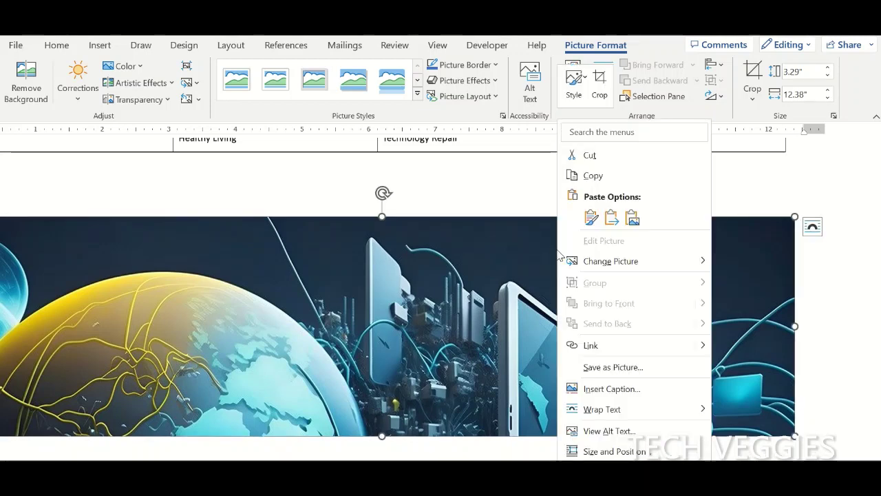
{"action": "right_click", "coordinate": [493, 272]}
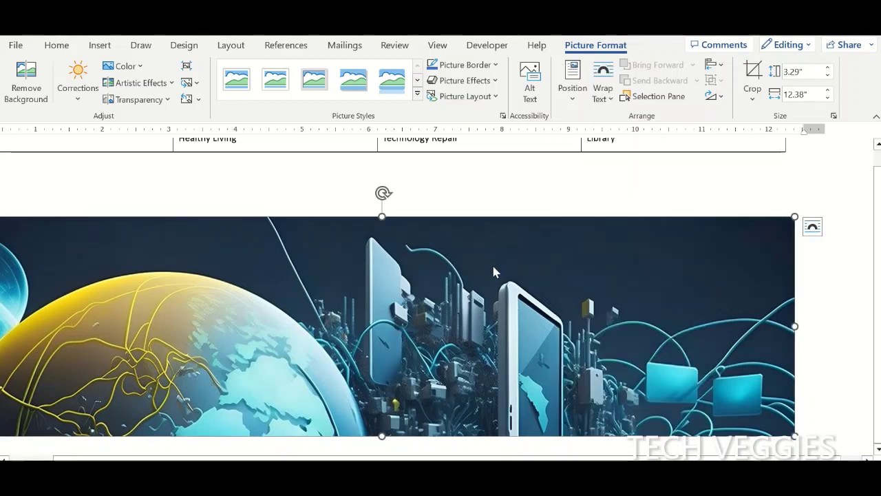
{"action": "mouse_move", "coordinate": [600, 412]}
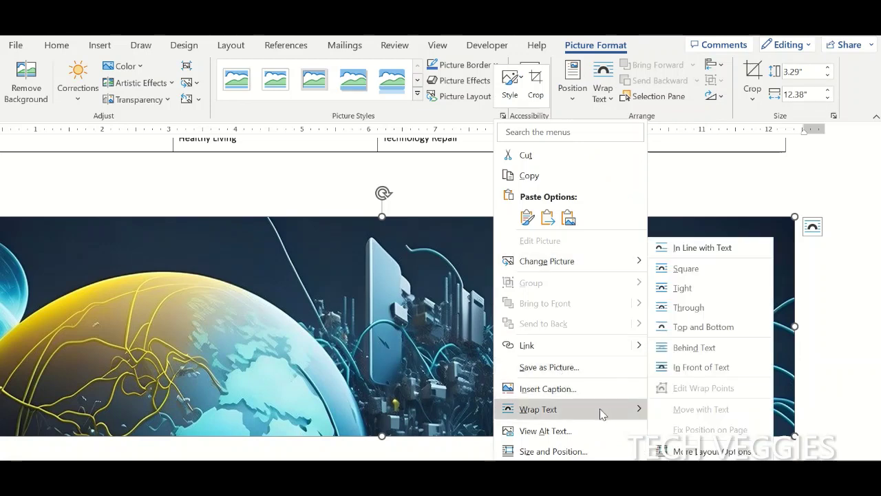
{"action": "left_click", "coordinate": [685, 369]}
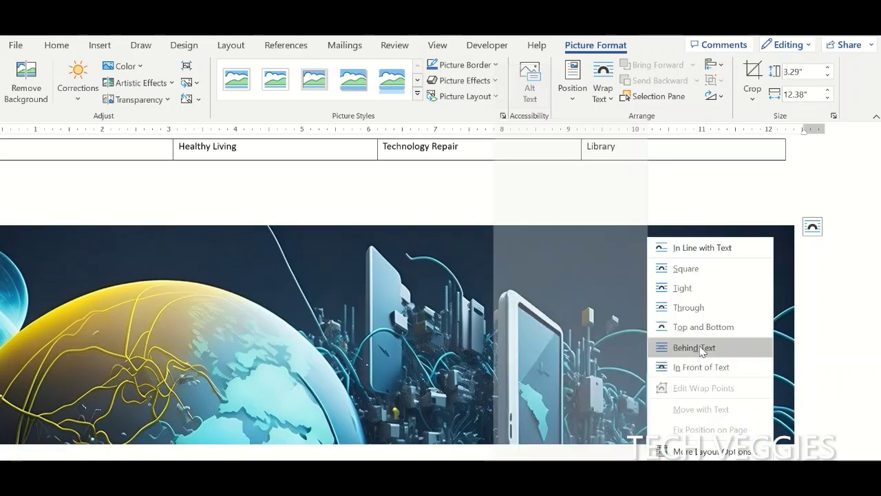
{"action": "left_click", "coordinate": [697, 348]}
Step: Move the banner picture up directly beneath the table and align its left edge with the table's
{"action": "left_click_drag", "start_coordinate": [443, 270], "coordinate": [451, 222]}
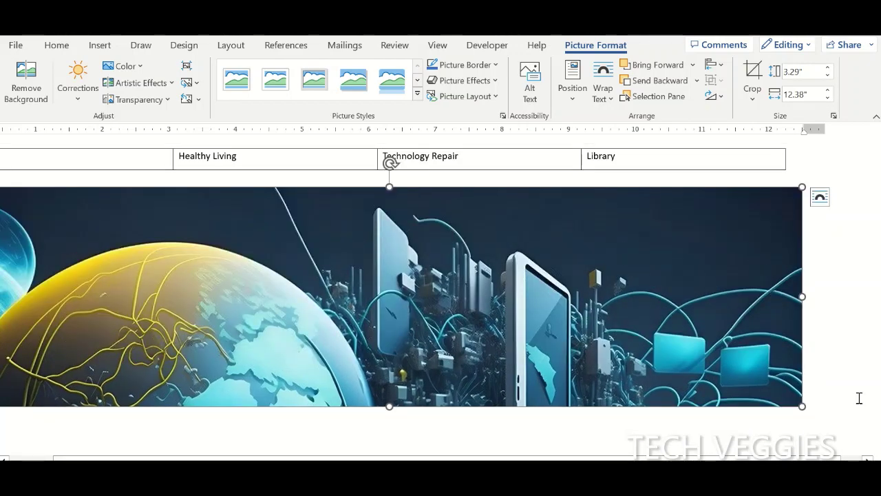
{"action": "scroll", "coordinate": [413, 458], "scroll_direction": "left", "scroll_amount": 2}
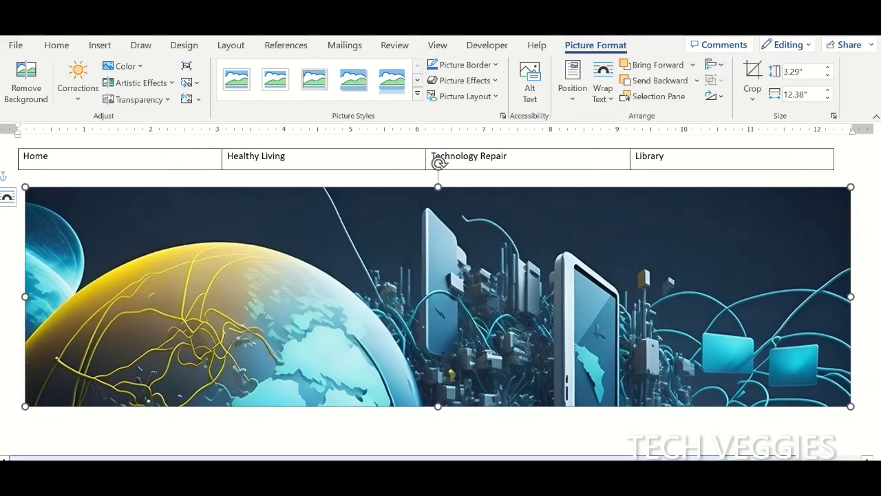
{"action": "left_click_drag", "start_coordinate": [560, 374], "coordinate": [554, 372]}
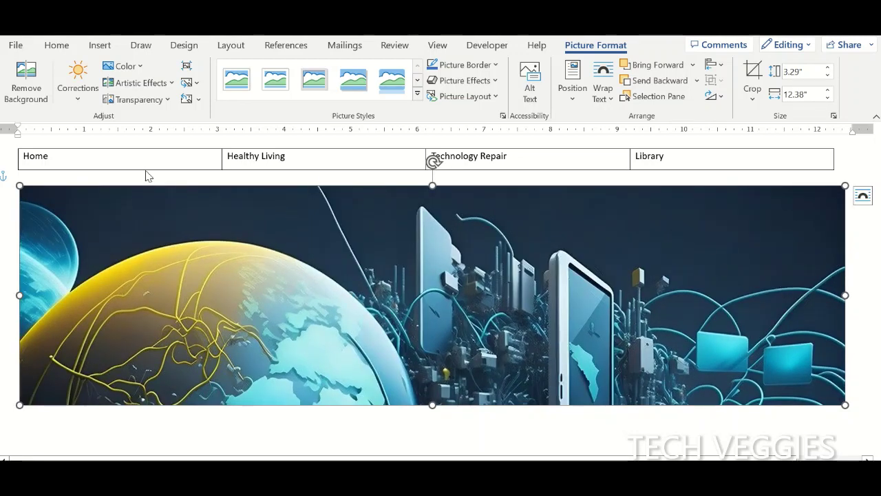
Step: Apply the Heading 1 style to all four items in the navigation table
{"action": "left_click", "coordinate": [57, 157]}
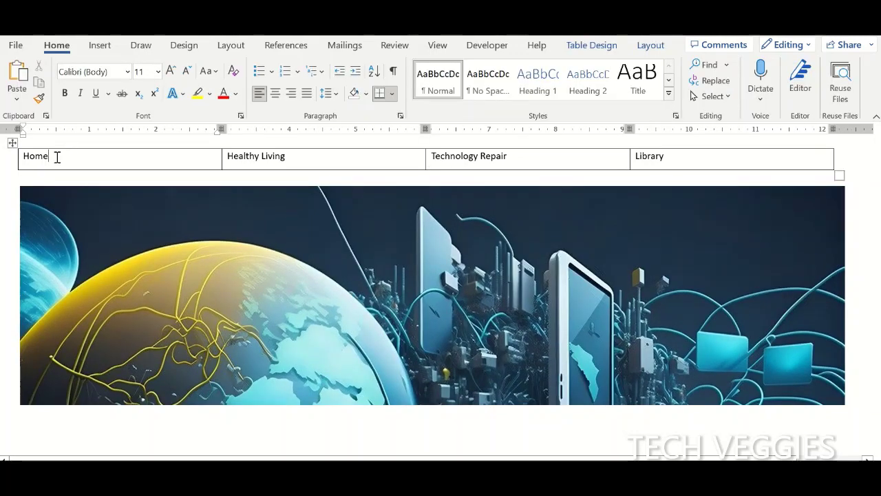
{"action": "left_click", "coordinate": [13, 143]}
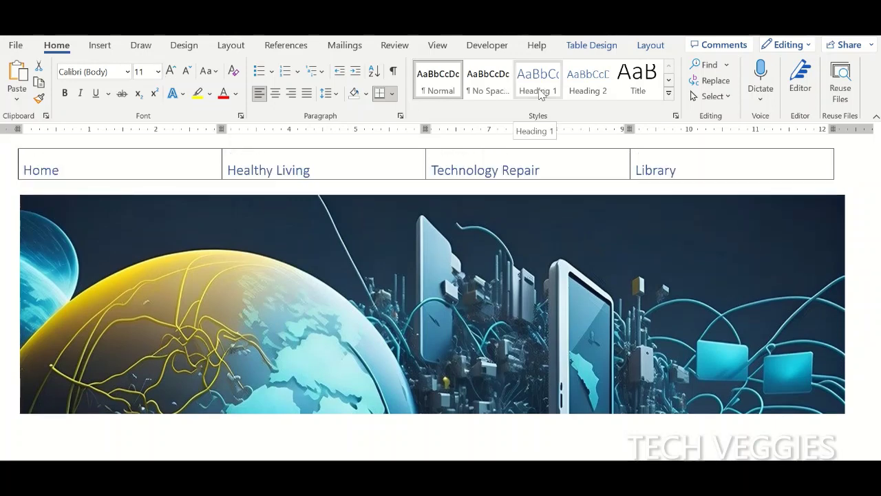
{"action": "left_click", "coordinate": [540, 93]}
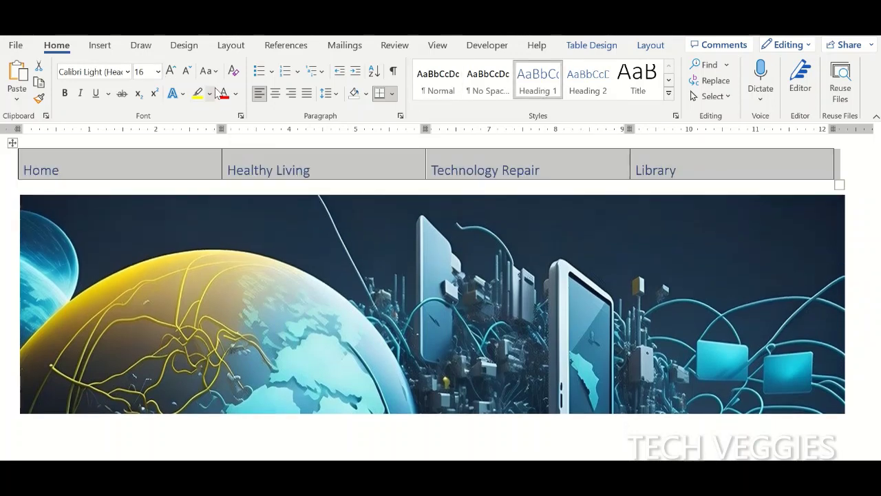
Step: Set the navigation table's text to the Courier New font and make it bold
{"action": "left_click", "coordinate": [127, 71]}
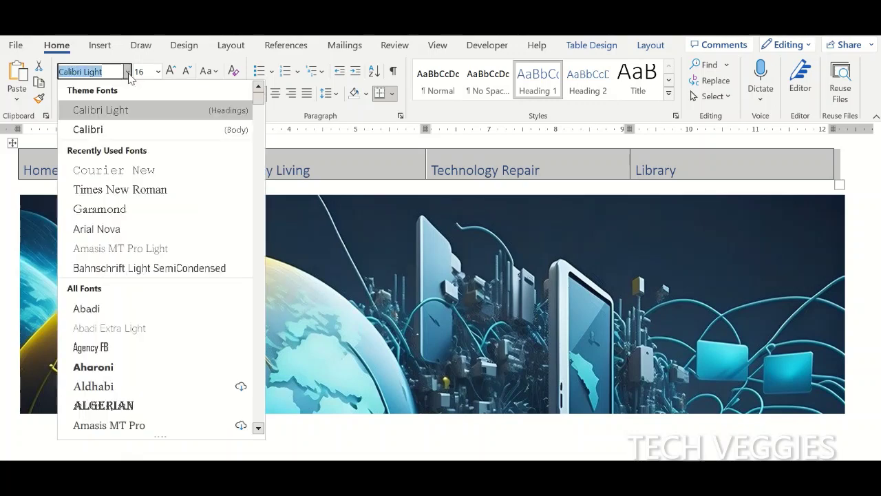
{"action": "left_click", "coordinate": [164, 172]}
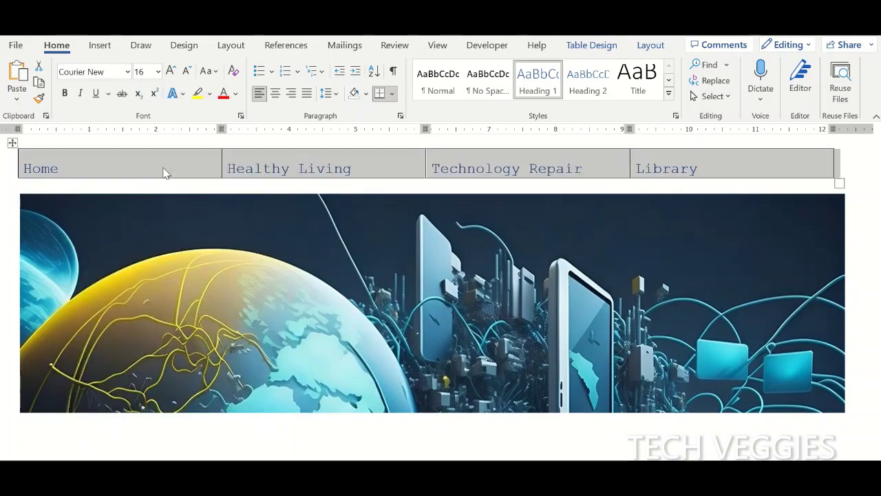
{"action": "key", "text": "ctrl+b"}
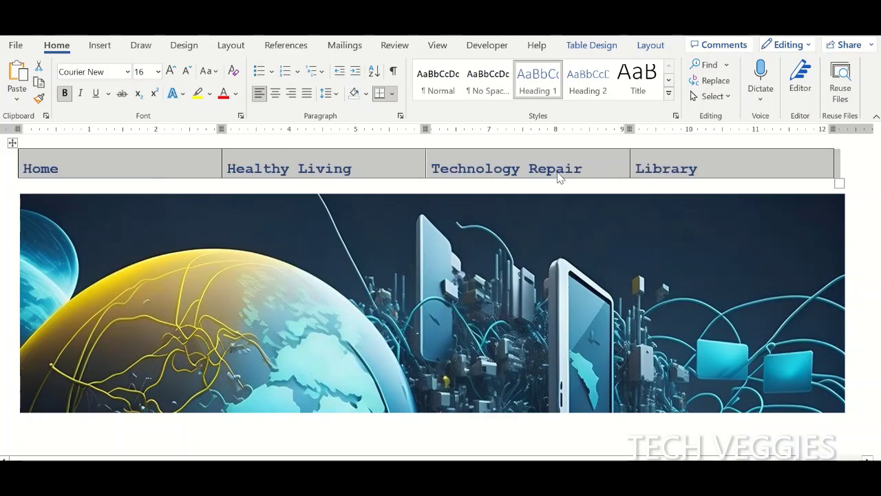
Step: Recolour the text of all four navigation items with a dark blue theme colour
{"action": "left_click", "coordinate": [599, 162]}
{"action": "left_click_drag", "start_coordinate": [716, 174], "coordinate": [169, 177]}
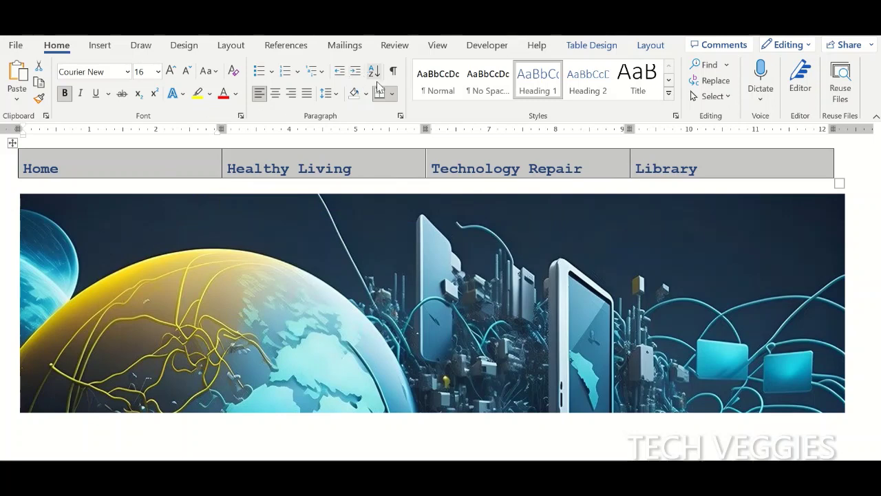
{"action": "left_click", "coordinate": [236, 96]}
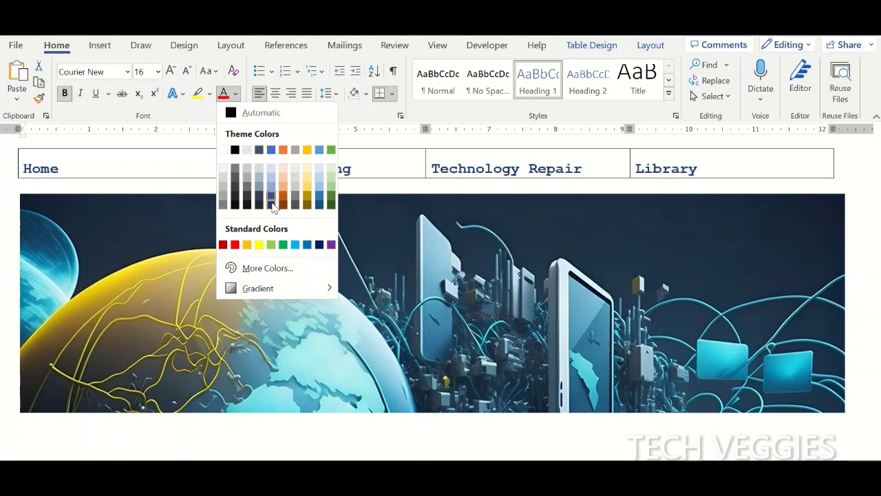
{"action": "left_click", "coordinate": [272, 199]}
{"action": "left_click", "coordinate": [360, 177]}
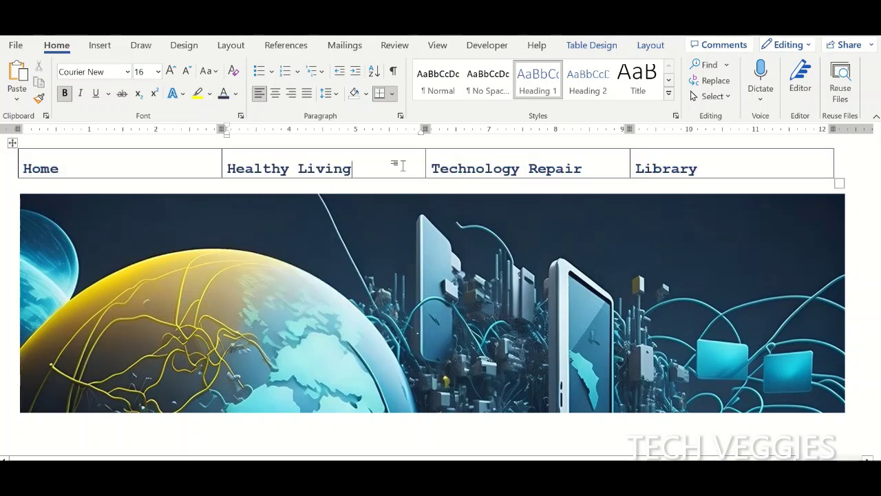
Step: Narrow the banner picture slightly from its right edge, bringing it closer to the table's width, and deselect it
{"action": "left_click", "coordinate": [841, 210]}
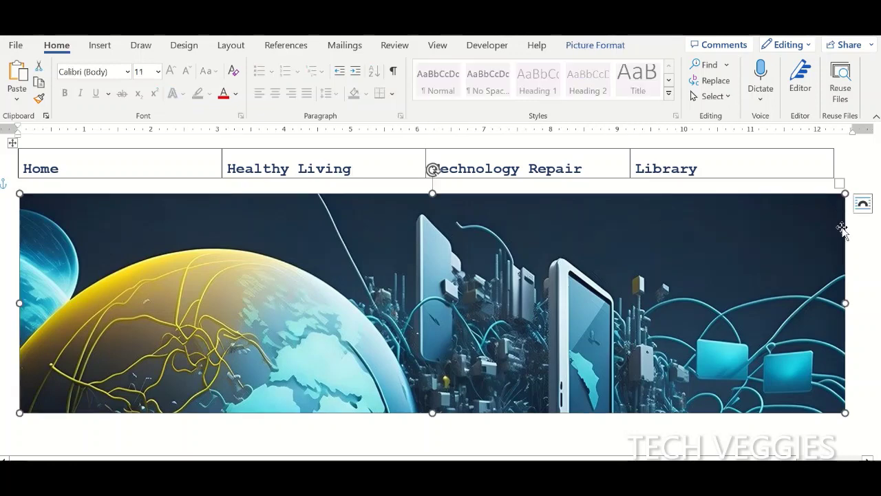
{"action": "left_click_drag", "start_coordinate": [845, 302], "coordinate": [840, 302]}
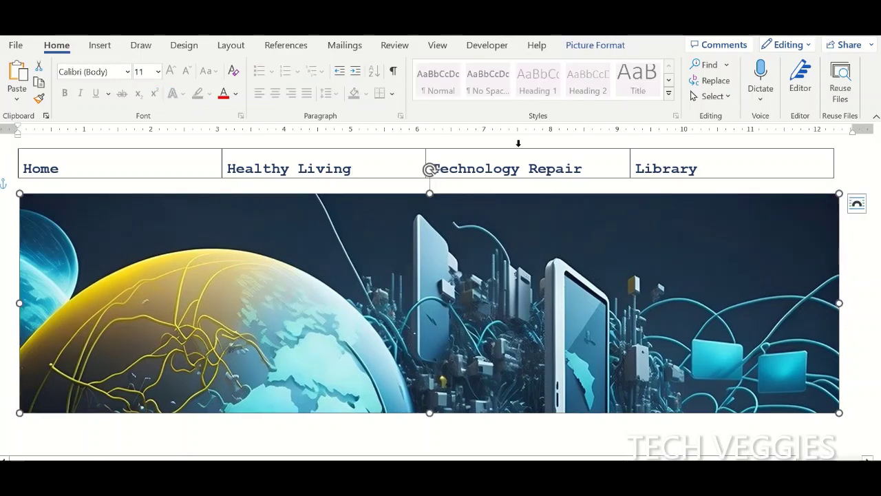
{"action": "left_click", "coordinate": [258, 190]}
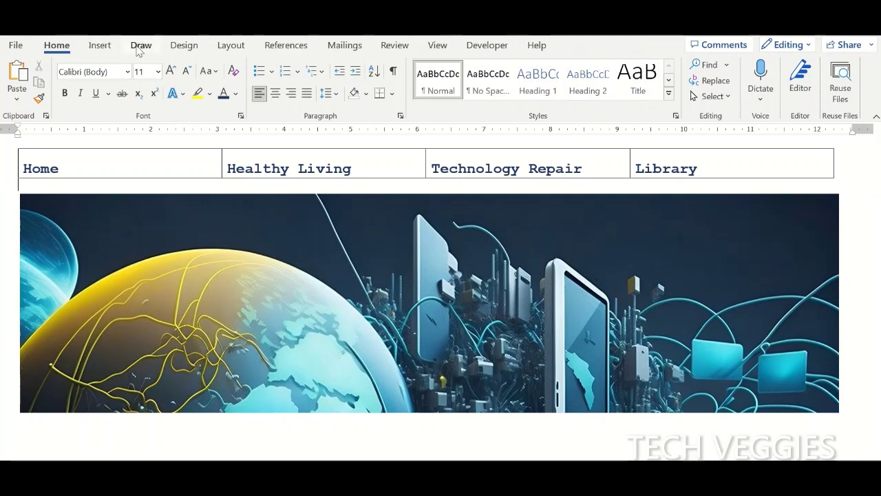
Step: Draw a rectangle about 12.33 inches wide and 1.81 inches high over the lower part of the banner picture
{"action": "left_click", "coordinate": [141, 46]}
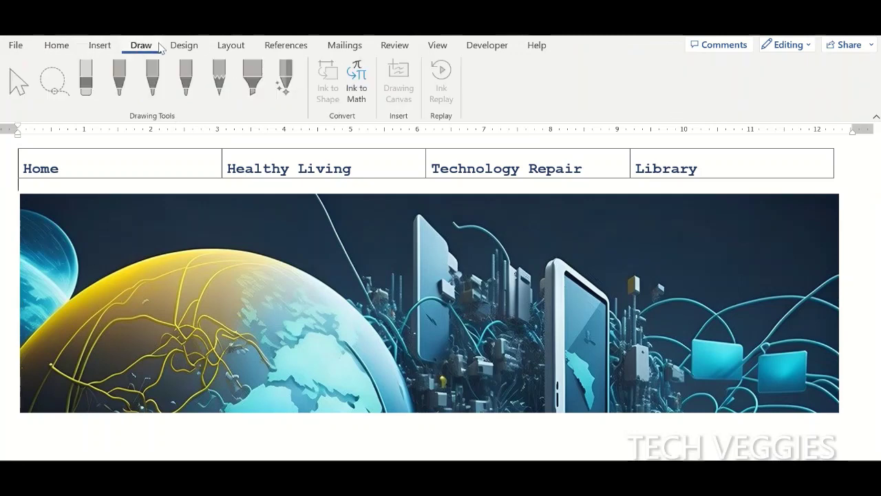
{"action": "left_click", "coordinate": [91, 49]}
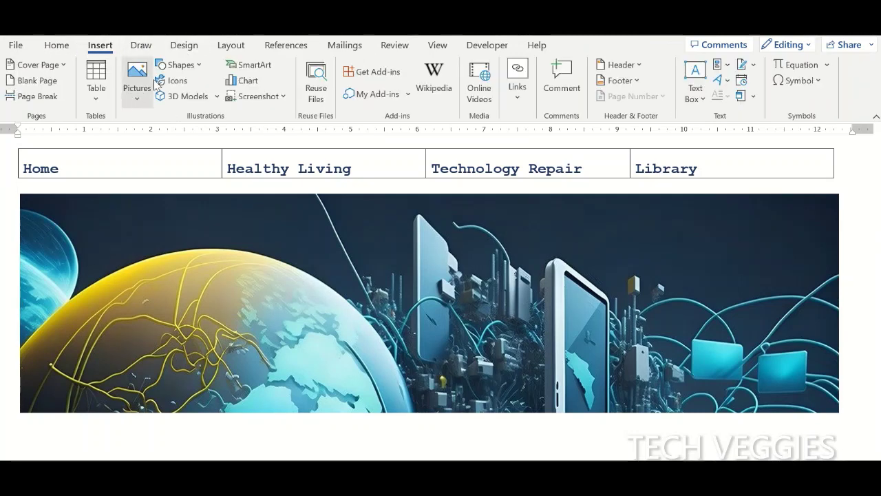
{"action": "left_click", "coordinate": [199, 65]}
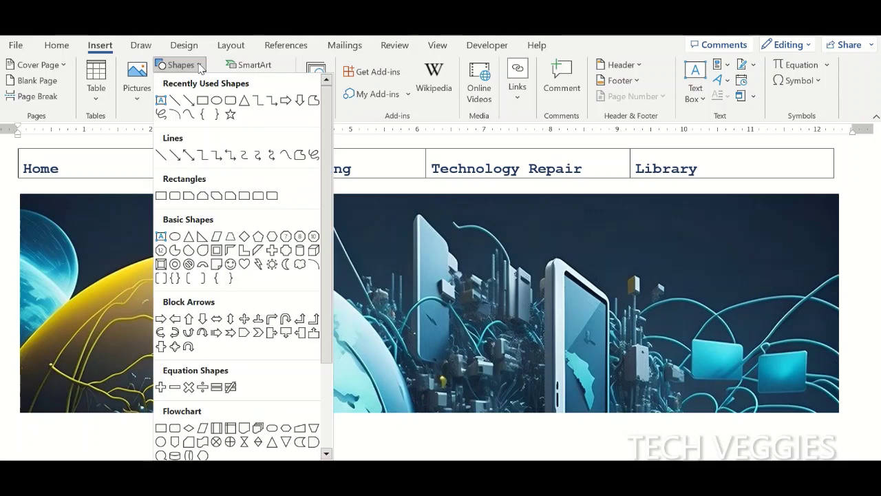
{"action": "left_click", "coordinate": [203, 101]}
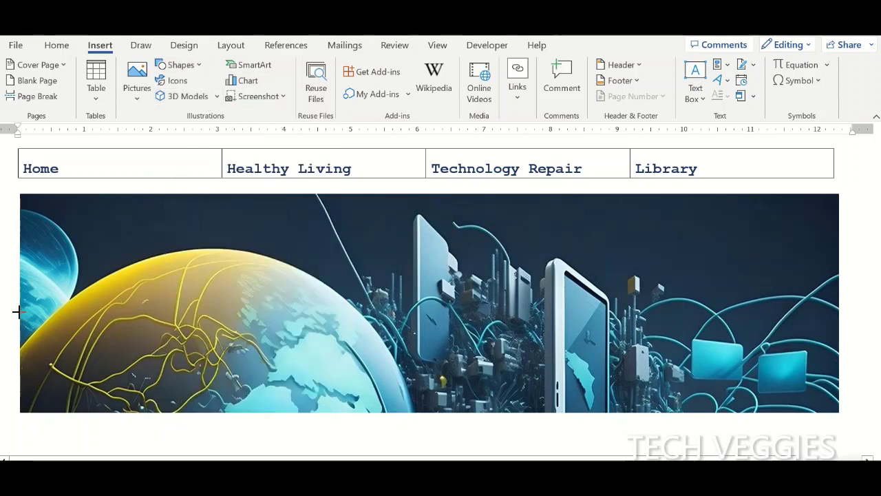
{"action": "left_click_drag", "start_coordinate": [19, 334], "coordinate": [841, 455]}
Step: Stretch the rectangle's lower edge down to a height of about 2.67 inches and move the rectangle slightly lower over the banner
{"action": "scroll", "coordinate": [878, 427], "scroll_direction": "down", "scroll_amount": 1}
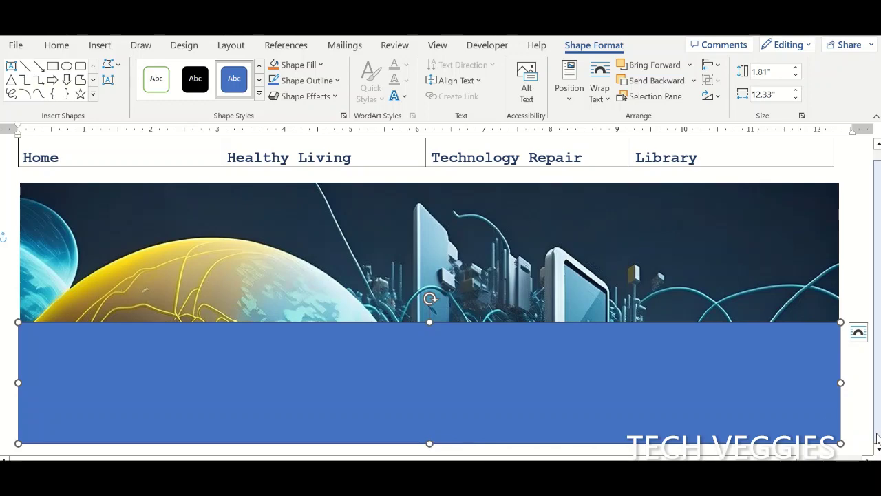
{"action": "left_click_drag", "start_coordinate": [429, 444], "coordinate": [429, 473]}
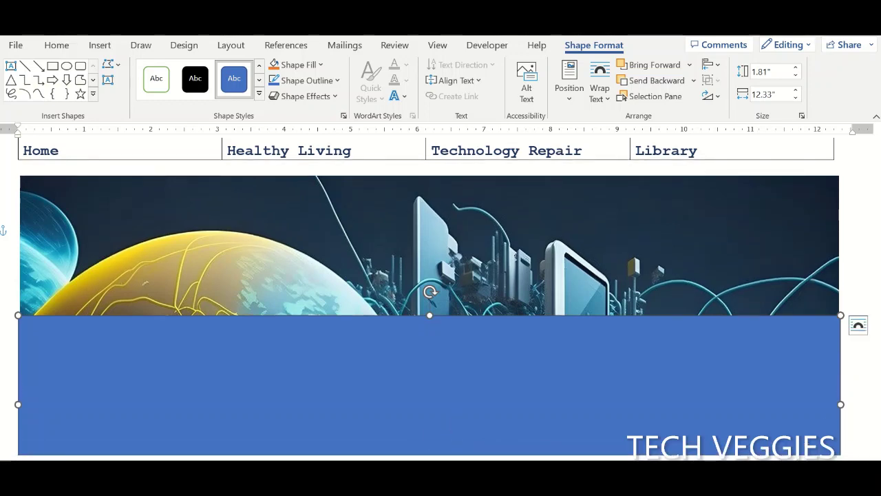
{"action": "scroll", "coordinate": [866, 307], "scroll_direction": "down", "scroll_amount": 2}
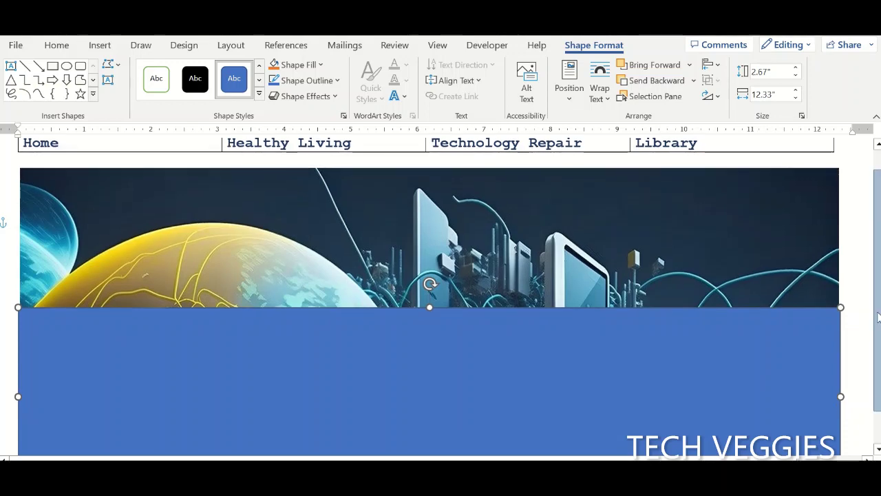
{"action": "left_click_drag", "start_coordinate": [675, 321], "coordinate": [670, 354]}
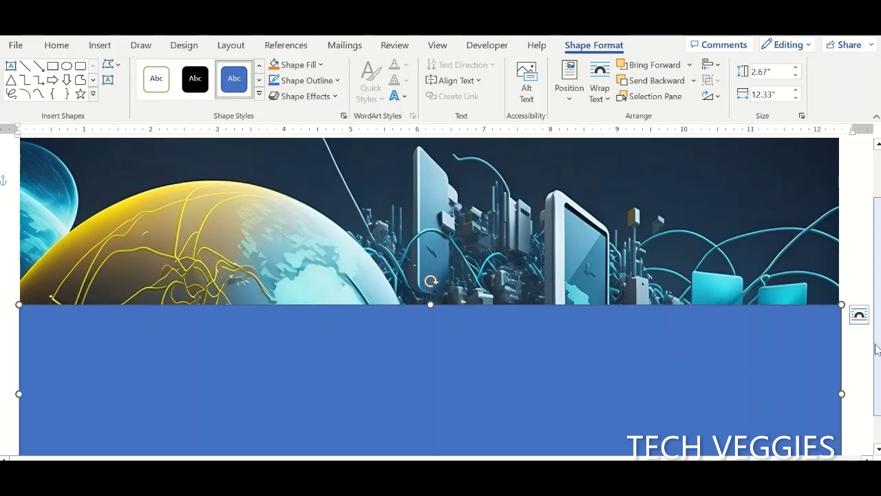
Step: Stretch the rectangle's lower edge further down the page to a height of about 4.58 inches
{"action": "scroll", "coordinate": [877, 349], "scroll_direction": "down", "scroll_amount": 2}
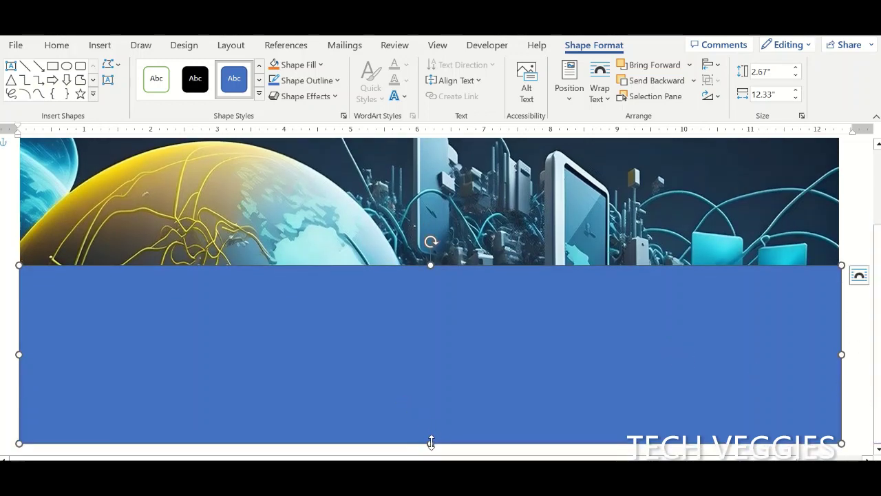
{"action": "left_click_drag", "start_coordinate": [431, 446], "coordinate": [430, 477]}
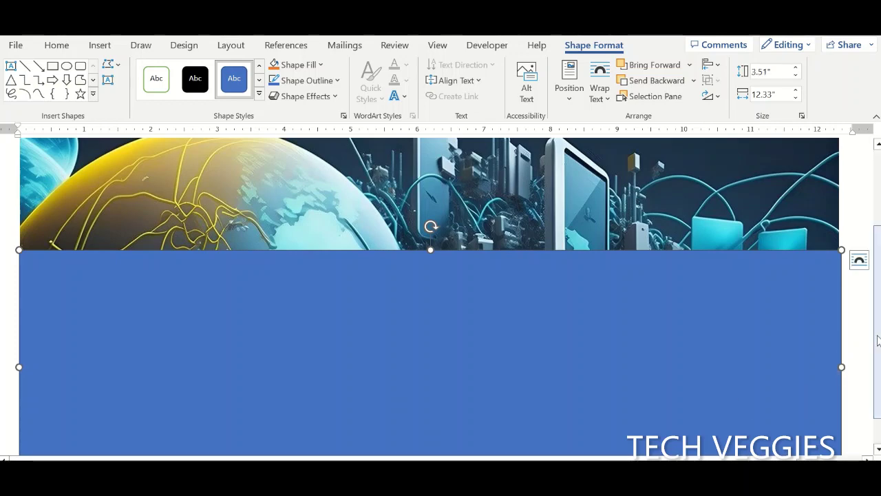
{"action": "scroll", "coordinate": [870, 400], "scroll_direction": "down", "scroll_amount": 2}
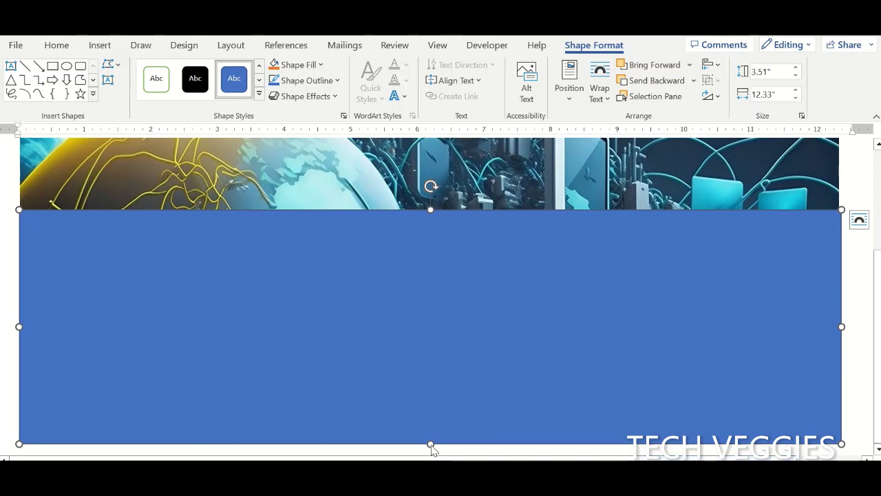
{"action": "left_click_drag", "start_coordinate": [431, 442], "coordinate": [430, 485]}
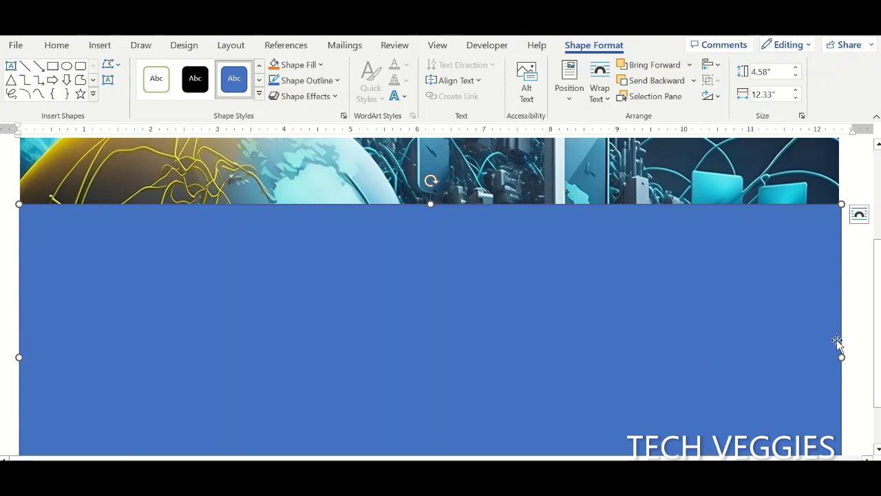
Step: Set the rectangle's text wrapping to Behind Text and send it to the back, behind the banner picture
{"action": "right_click", "coordinate": [603, 272]}
{"action": "mouse_move", "coordinate": [676, 394]}
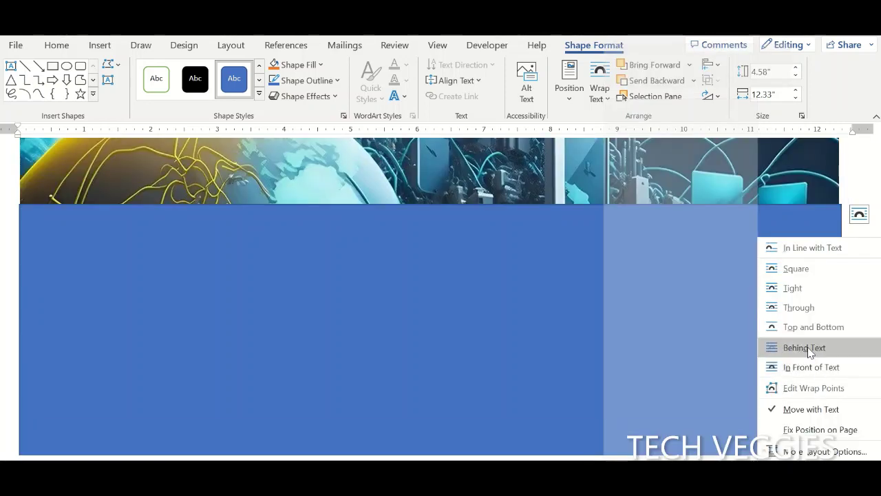
{"action": "left_click", "coordinate": [805, 348]}
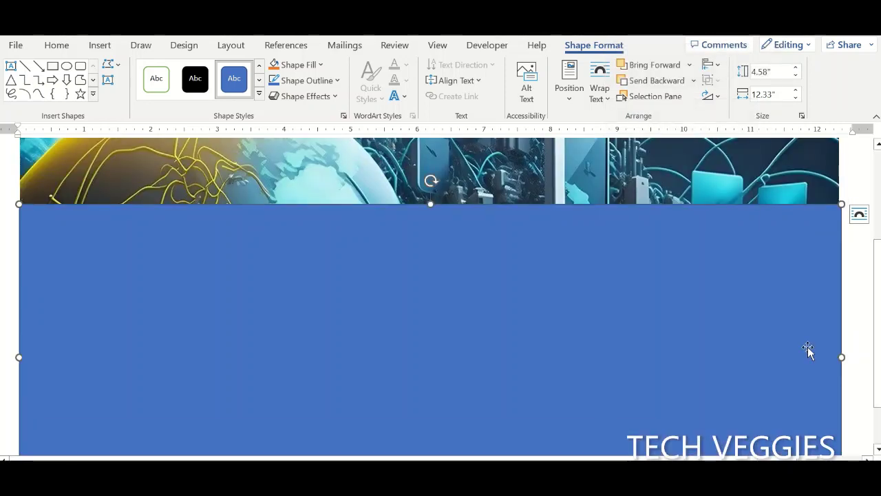
{"action": "right_click", "coordinate": [761, 288]}
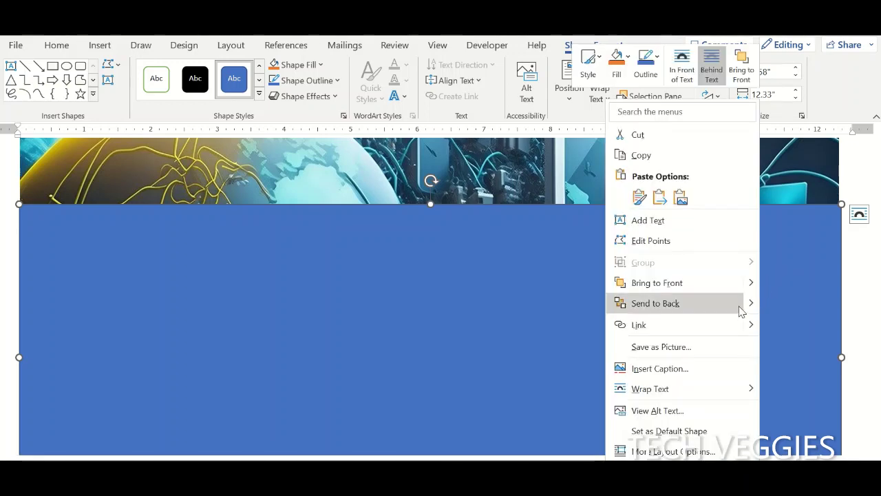
{"action": "left_click", "coordinate": [716, 304]}
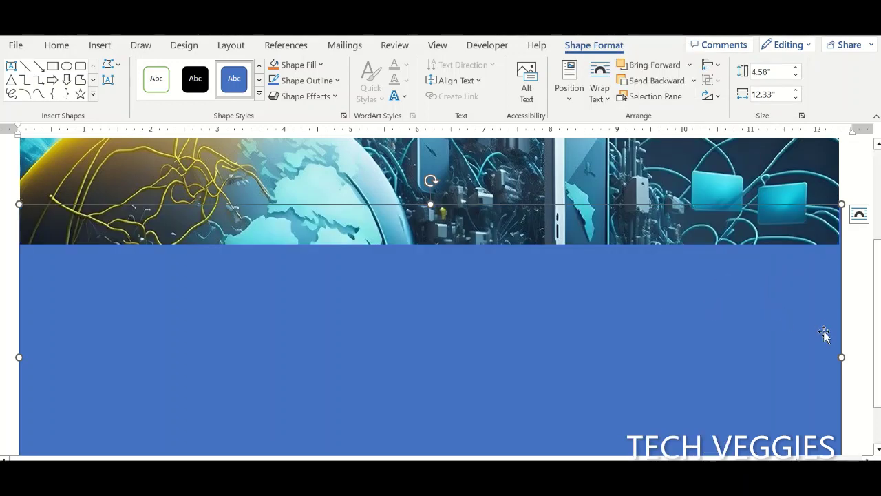
Step: Widen the rectangle from its right edge to about 12.48 inches and narrow the banner picture slightly from its left edge
{"action": "left_click_drag", "start_coordinate": [845, 358], "coordinate": [852, 357]}
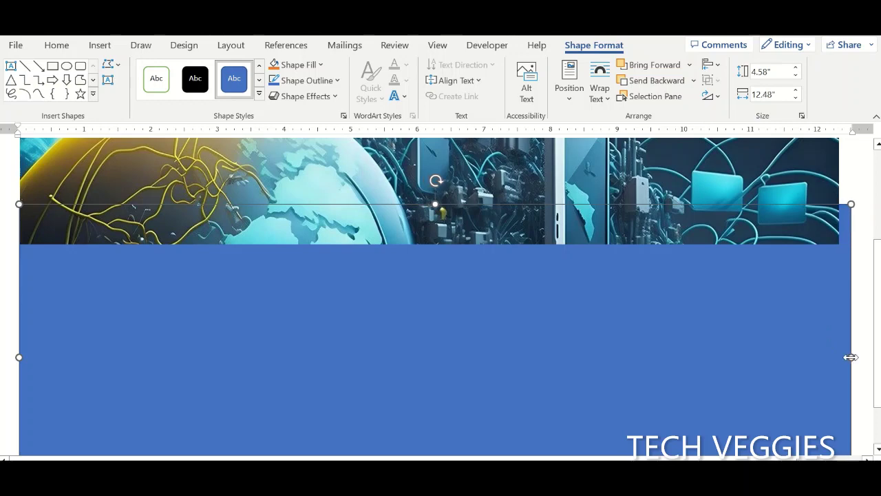
{"action": "left_click", "coordinate": [441, 228]}
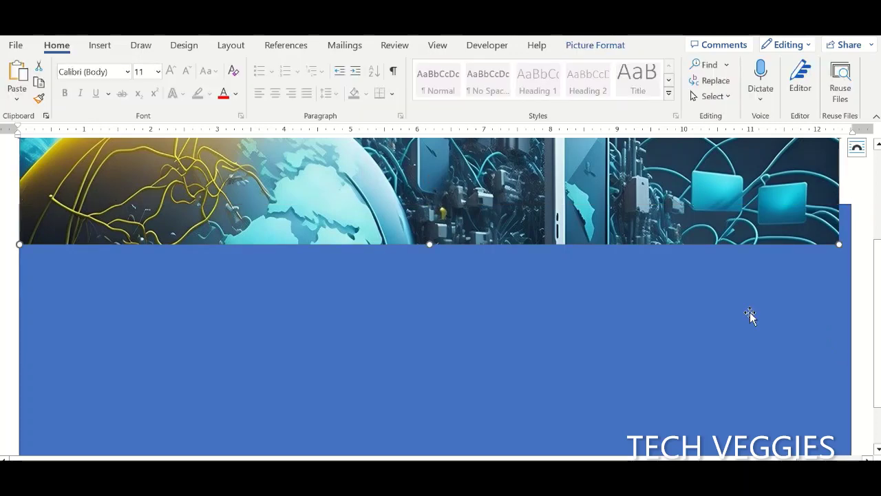
{"action": "scroll", "coordinate": [879, 325], "scroll_direction": "up", "scroll_amount": 3}
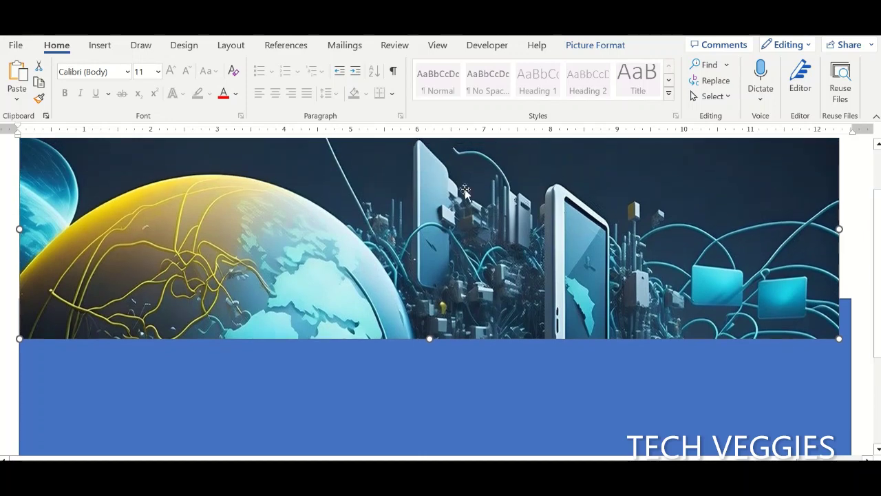
{"action": "left_click_drag", "start_coordinate": [18, 228], "coordinate": [36, 229]}
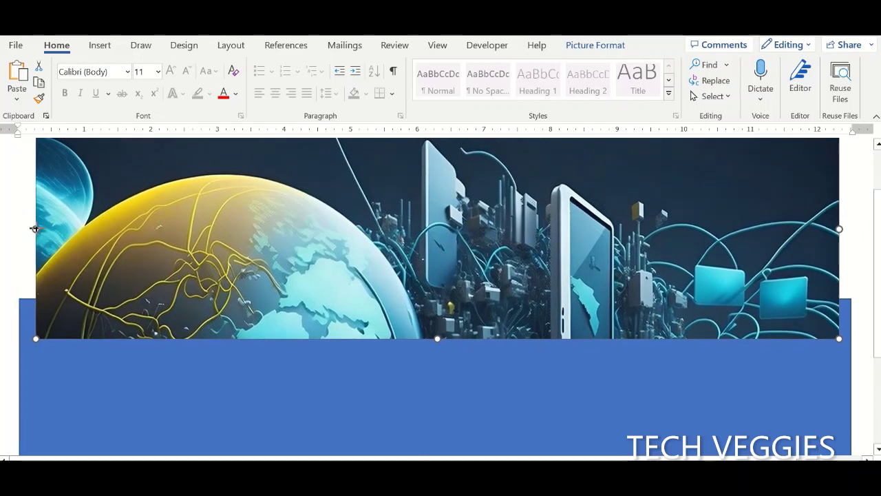
Step: Move the rectangle up behind the banner picture, directly beneath the table, and narrow its right edge to line up with the picture's
{"action": "scroll", "coordinate": [874, 348], "scroll_direction": "up", "scroll_amount": 2}
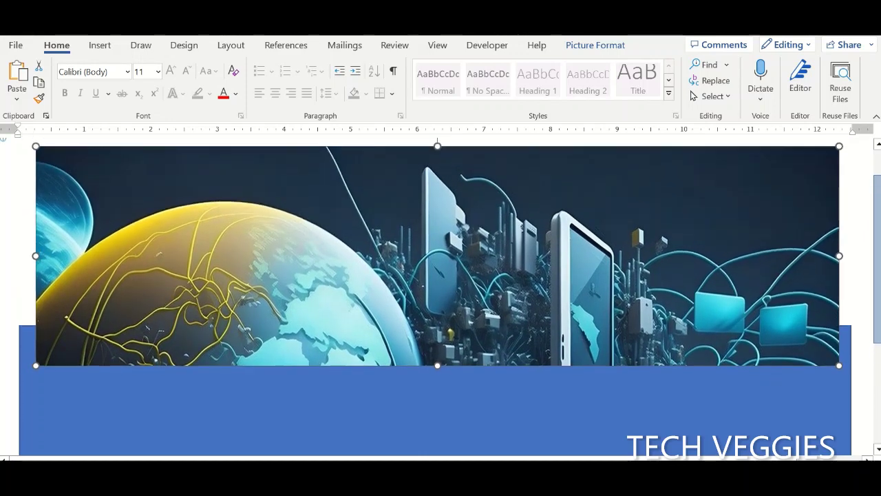
{"action": "left_click_drag", "start_coordinate": [689, 436], "coordinate": [687, 247]}
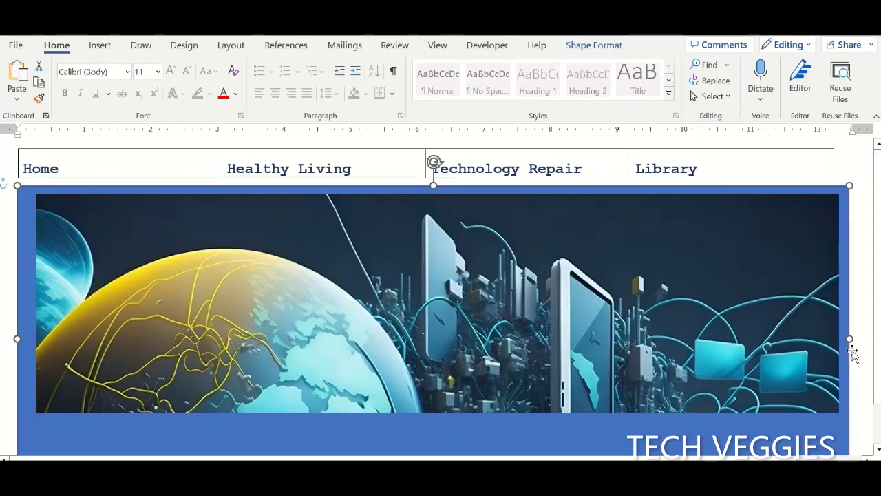
{"action": "left_click_drag", "start_coordinate": [852, 339], "coordinate": [840, 338]}
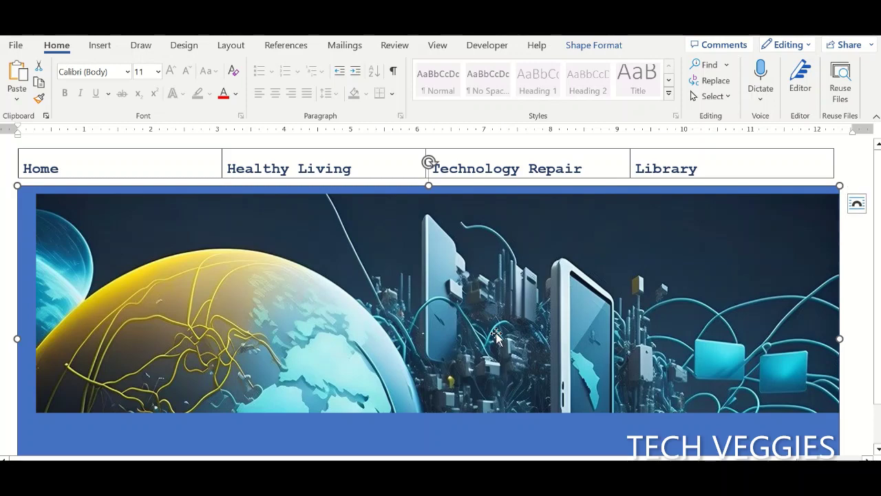
Step: Move the banner picture slightly up and left so it sits evenly between the blue rectangle's side edges
{"action": "left_click", "coordinate": [496, 336]}
{"action": "mouse_move", "coordinate": [458, 331]}
{"action": "left_mouse_down"}
{"action": "mouse_move", "coordinate": [442, 325]}
{"action": "mouse_move", "coordinate": [449, 328]}
{"action": "left_mouse_up"}
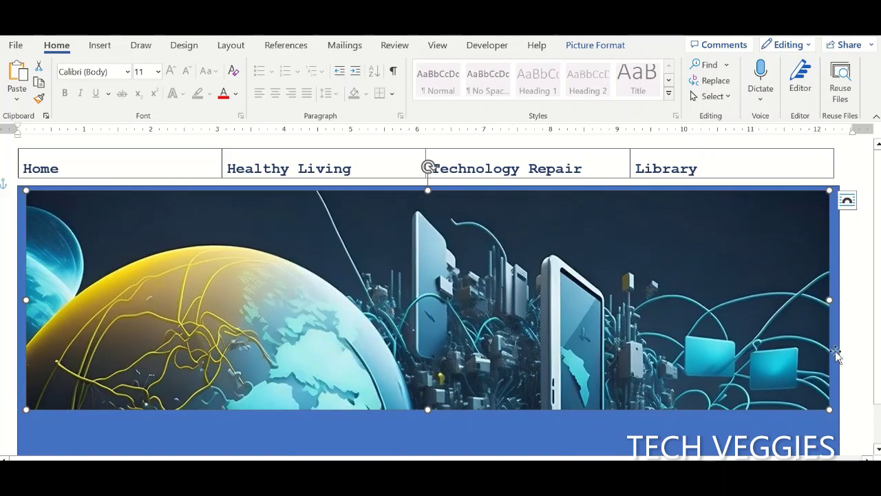
{"action": "left_click", "coordinate": [867, 350]}
Step: Shorten the blue rectangle from its lower edge, leaving a blue band beneath the banner picture
{"action": "scroll", "coordinate": [867, 350], "scroll_direction": "down", "scroll_amount": 1}
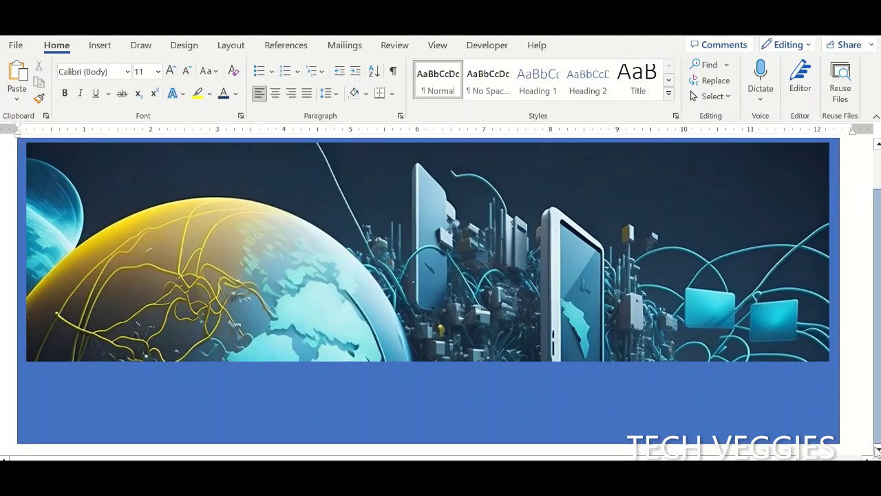
{"action": "left_click", "coordinate": [697, 431]}
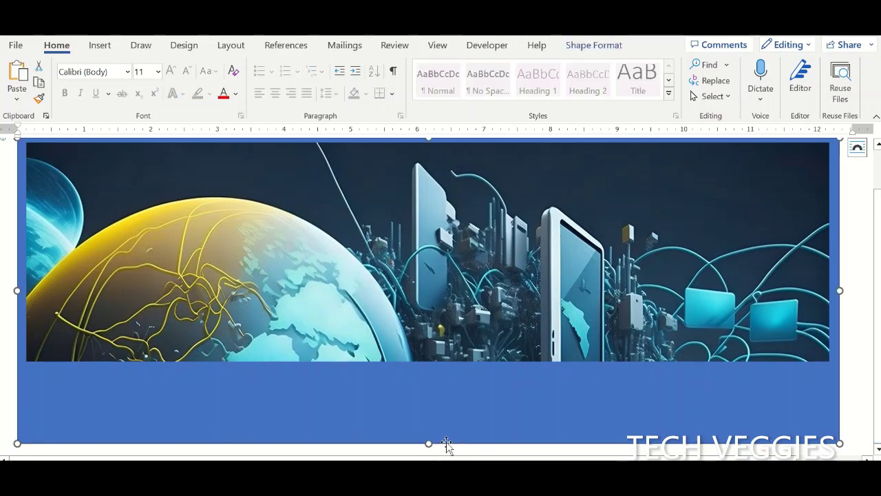
{"action": "left_click_drag", "start_coordinate": [430, 442], "coordinate": [431, 372]}
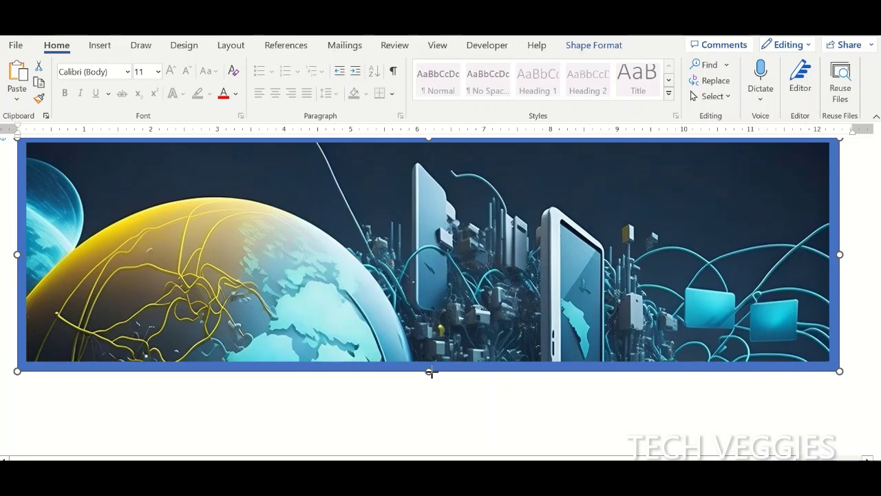
{"action": "key", "text": "ctrl+z"}
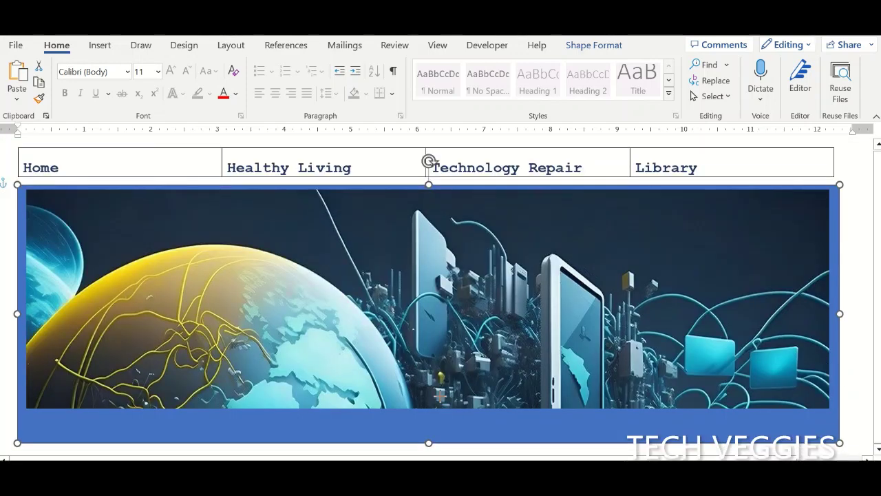
{"action": "scroll", "coordinate": [443, 426], "scroll_direction": "down", "scroll_amount": 1}
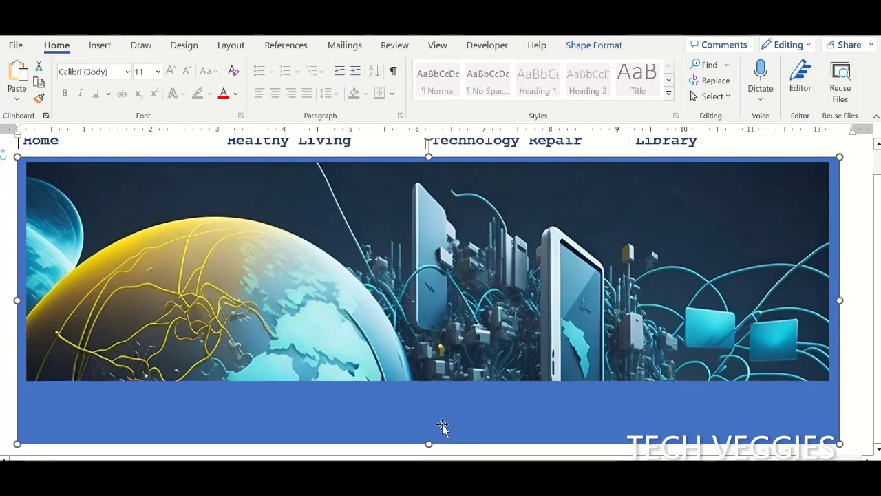
{"action": "left_click", "coordinate": [862, 356]}
{"action": "scroll", "coordinate": [878, 333], "scroll_direction": "up", "scroll_amount": 1}
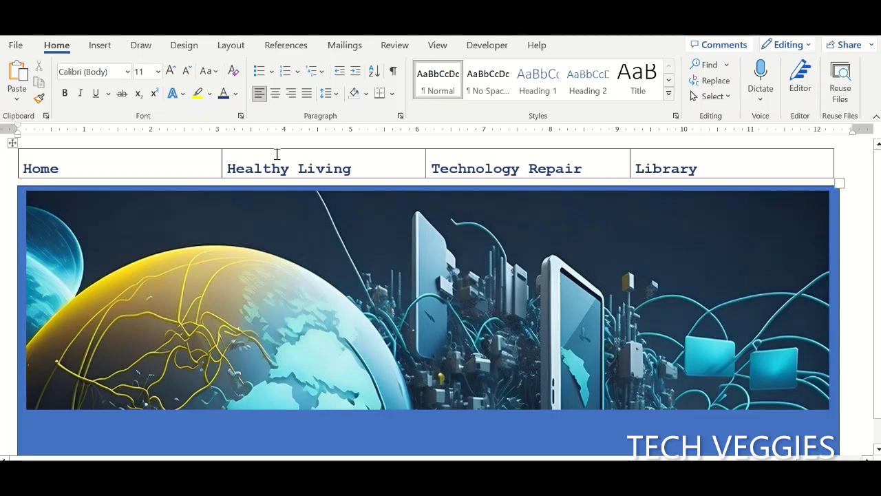
{"action": "left_click_drag", "start_coordinate": [365, 168], "coordinate": [228, 168]}
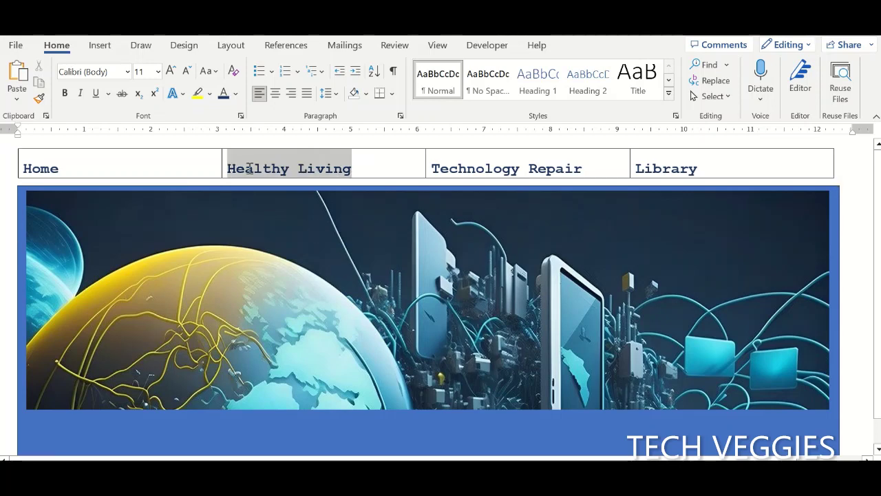
{"action": "left_click", "coordinate": [387, 168]}
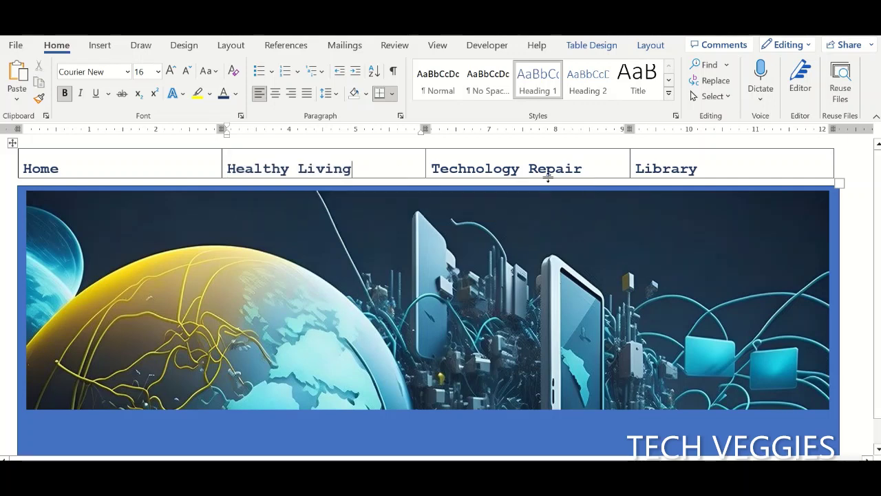
{"action": "left_click_drag", "start_coordinate": [593, 169], "coordinate": [507, 167]}
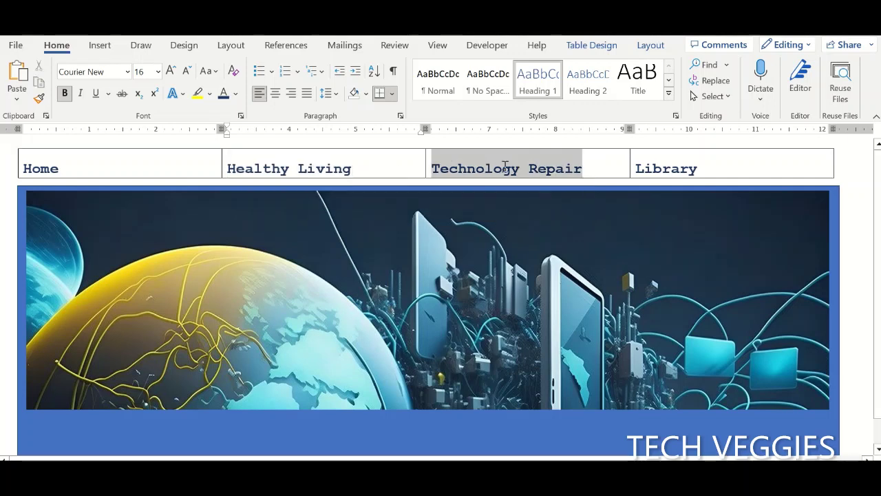
{"action": "left_click", "coordinate": [688, 159]}
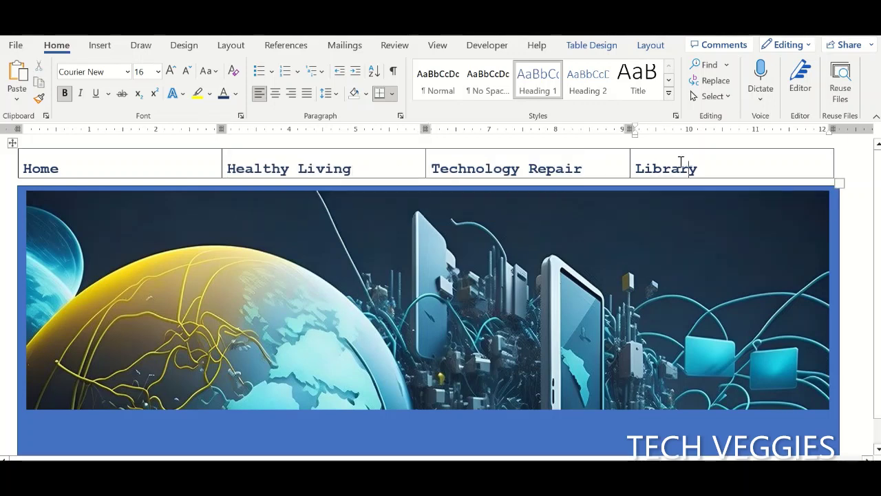
{"action": "double_click", "coordinate": [672, 166]}
{"action": "left_click", "coordinate": [665, 170]}
{"action": "left_click_drag", "start_coordinate": [580, 172], "coordinate": [432, 171]}
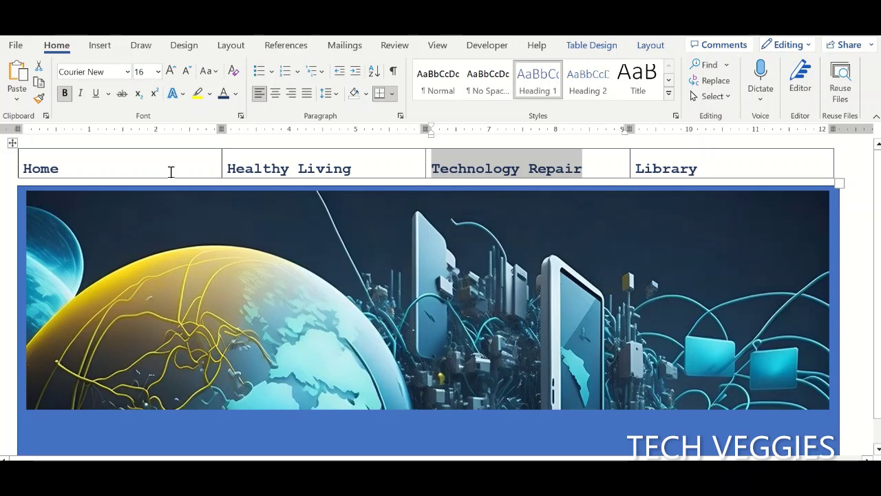
{"action": "left_click_drag", "start_coordinate": [228, 168], "coordinate": [338, 165]}
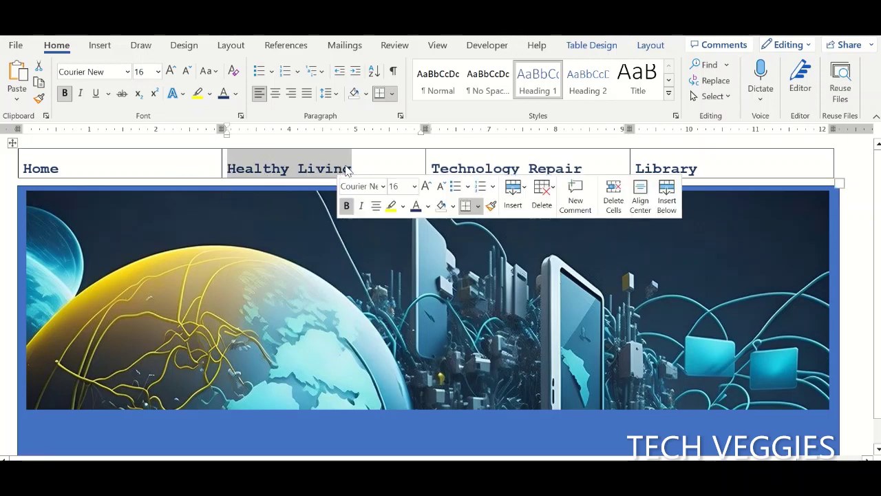
{"action": "left_click", "coordinate": [350, 168]}
{"action": "triple_click", "coordinate": [309, 171]}
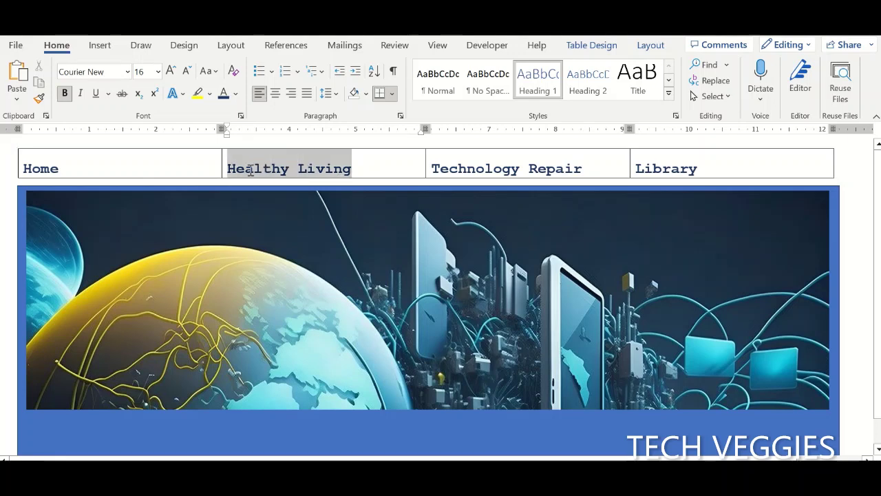
{"action": "left_click", "coordinate": [281, 170]}
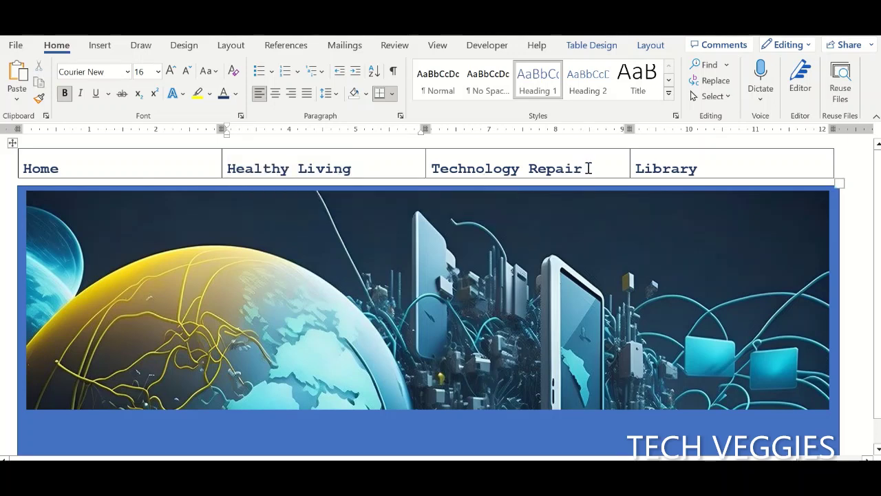
{"action": "left_click_drag", "start_coordinate": [590, 167], "coordinate": [431, 169]}
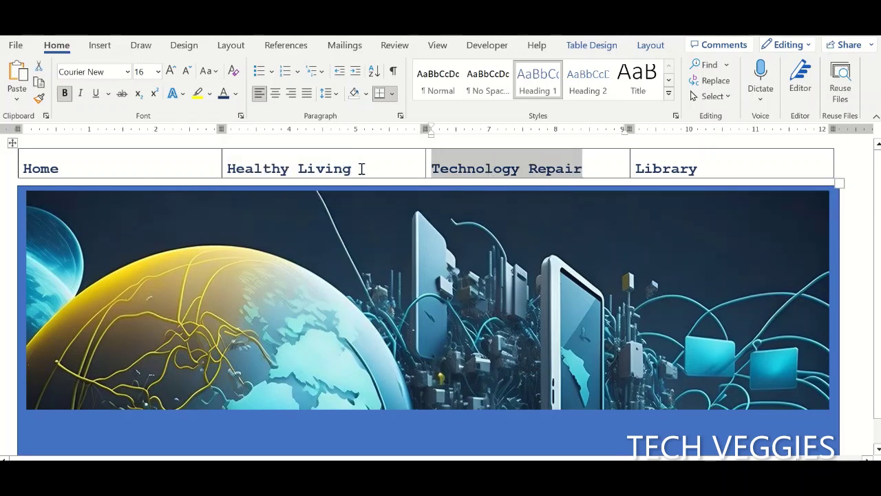
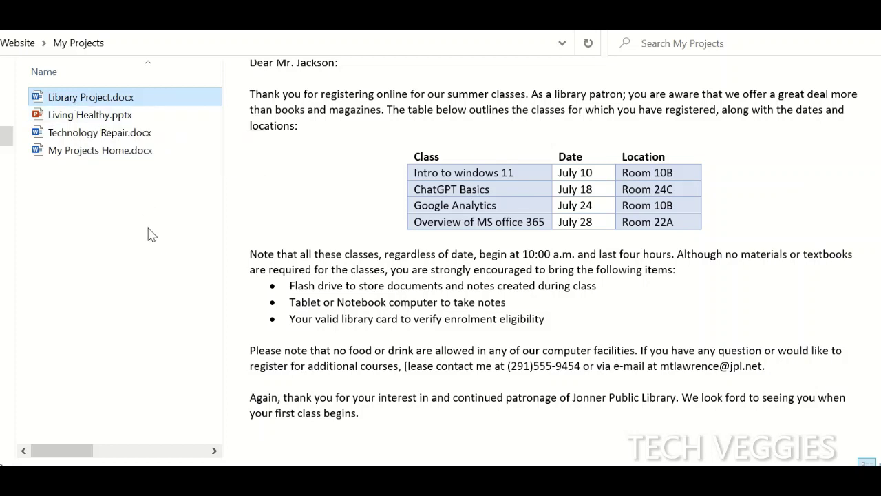
Step: Open Library Project.docx and Technology Repair.docx from the My Projects folder in Word and bring the Library Project document to the front
{"action": "left_click", "coordinate": [127, 155], "text": "ctrl"}
{"action": "left_click", "coordinate": [127, 156]}
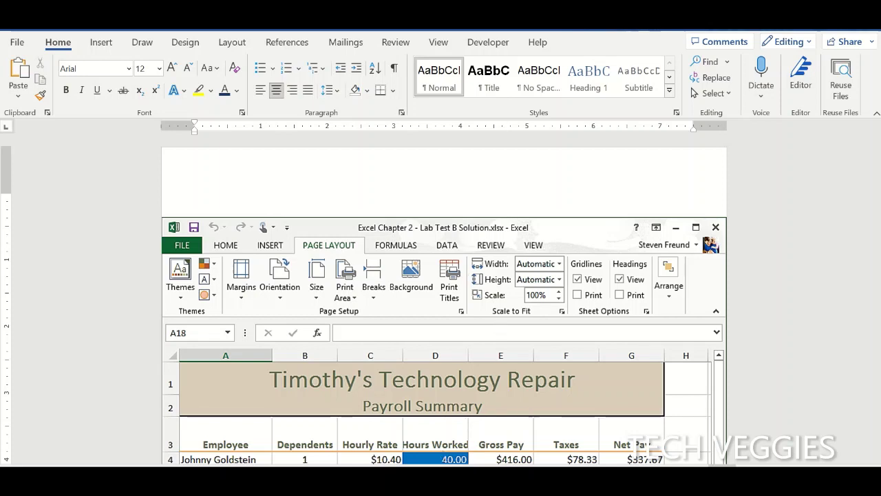
{"action": "mouse_move", "coordinate": [424, 466]}
{"action": "left_click", "coordinate": [559, 427]}
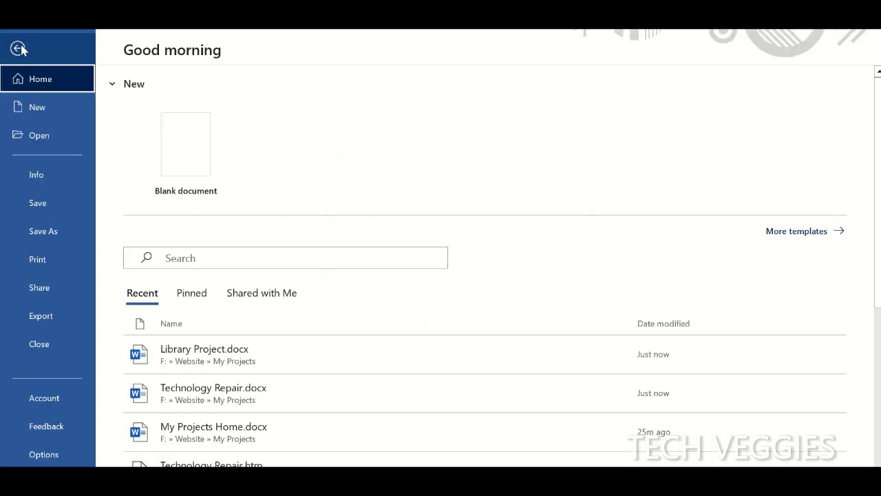
Step: Save the Library Project document as a Web Page (*.htm, *.html) in the My Projects folder
{"action": "left_click", "coordinate": [20, 46]}
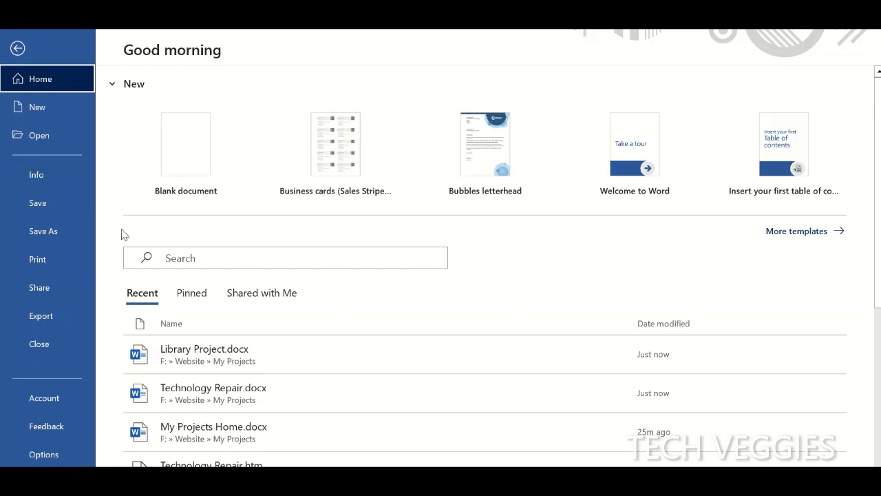
{"action": "left_click", "coordinate": [66, 233]}
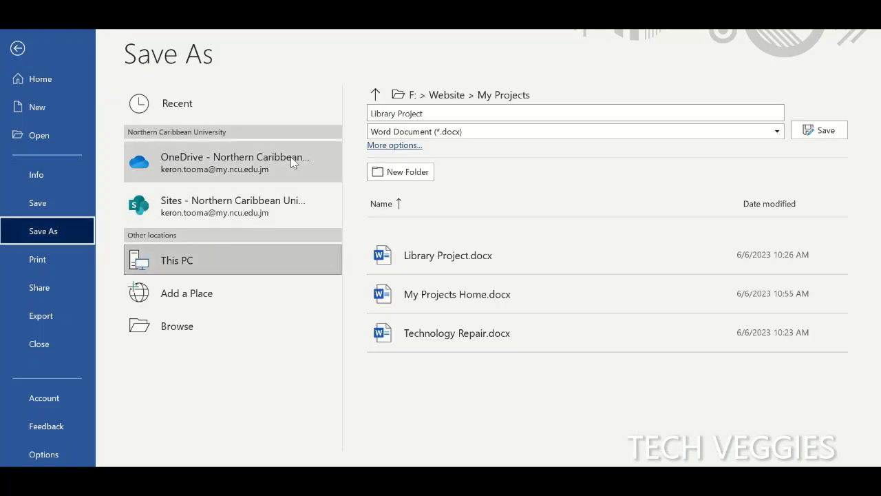
{"action": "left_click", "coordinate": [480, 132]}
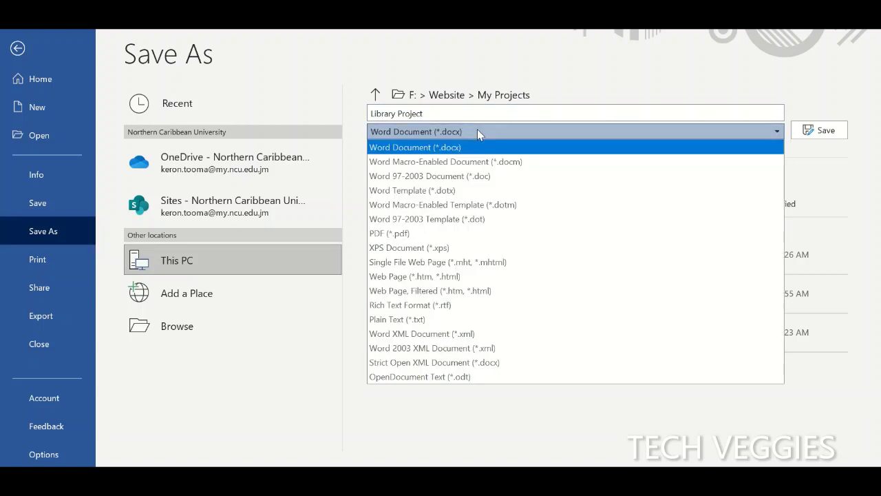
{"action": "left_click", "coordinate": [432, 276]}
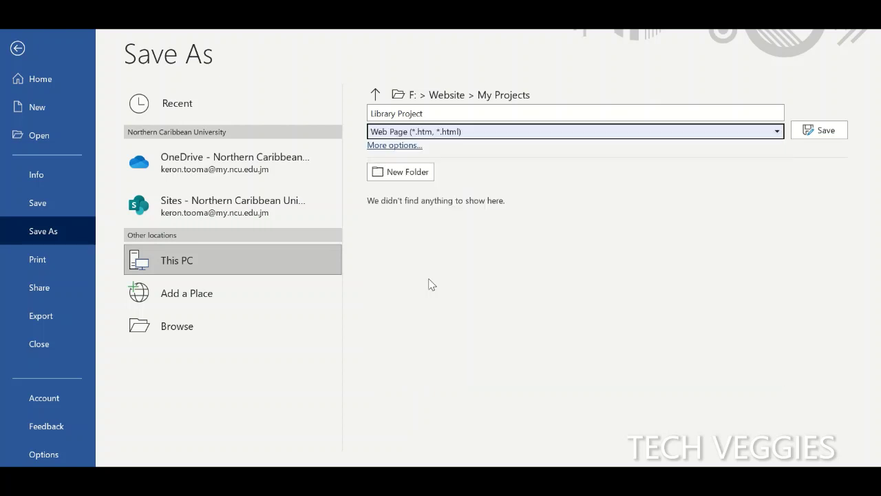
{"action": "left_click", "coordinate": [818, 131]}
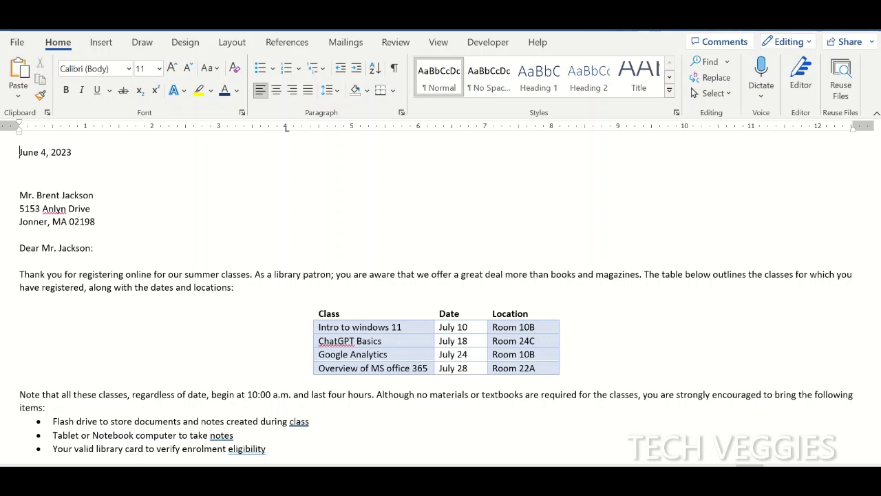
Step: Switch to the Technology Repair document and save it as a Web Page (*.htm, *.html) in the My Projects folder
{"action": "mouse_move", "coordinate": [423, 482]}
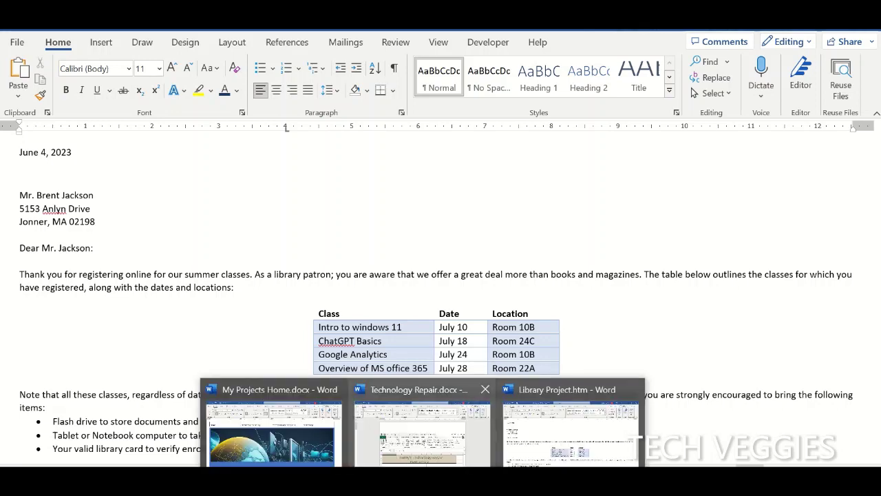
{"action": "left_click", "coordinate": [466, 437]}
{"action": "left_click", "coordinate": [18, 42]}
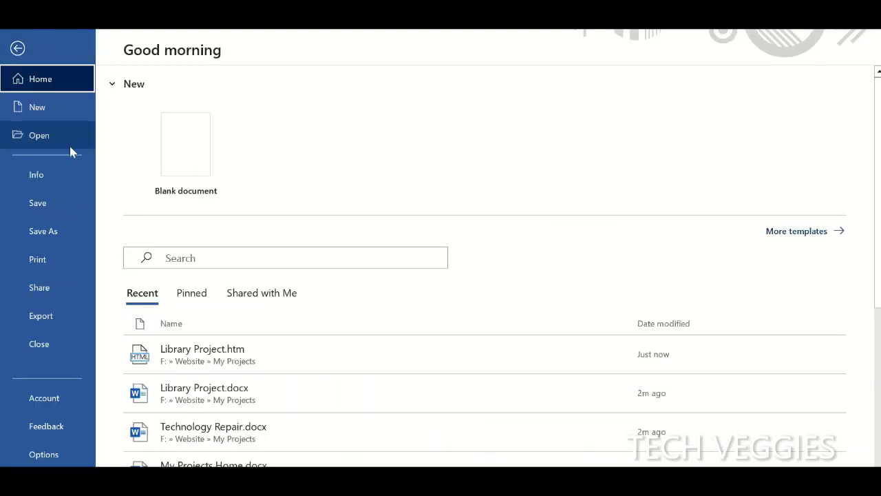
{"action": "left_click", "coordinate": [63, 232]}
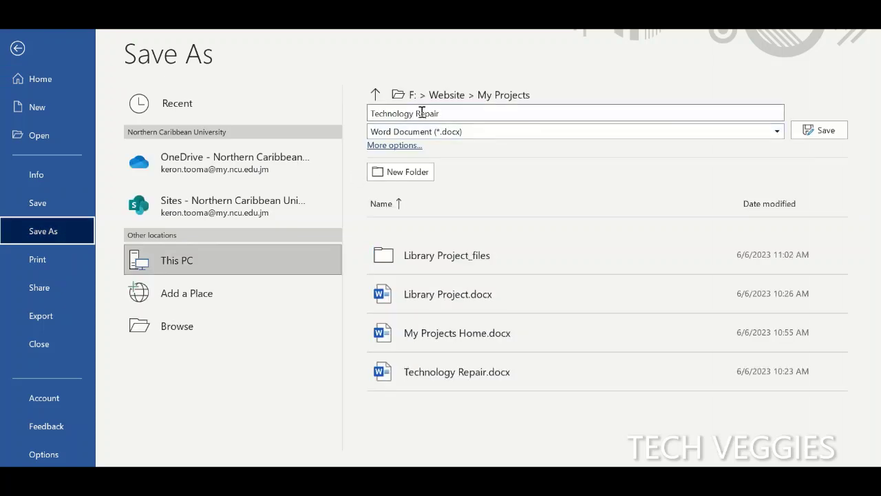
{"action": "left_click", "coordinate": [472, 131]}
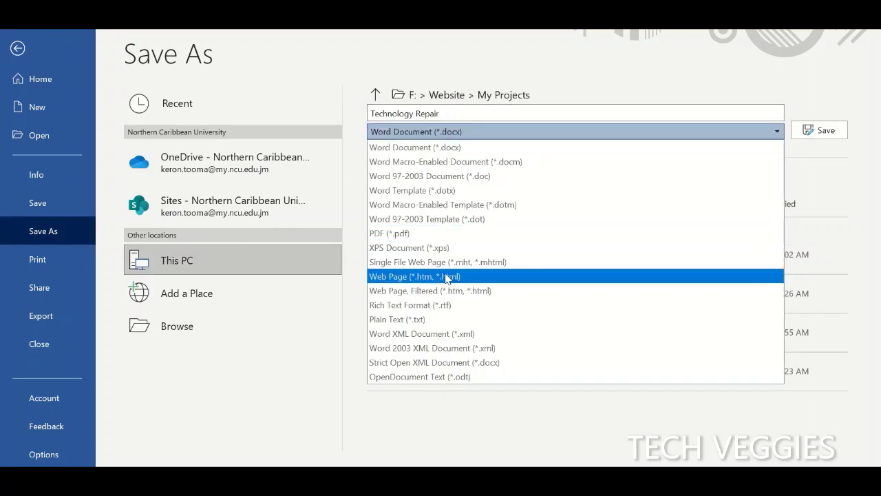
{"action": "left_click", "coordinate": [409, 277]}
{"action": "left_click", "coordinate": [818, 132]}
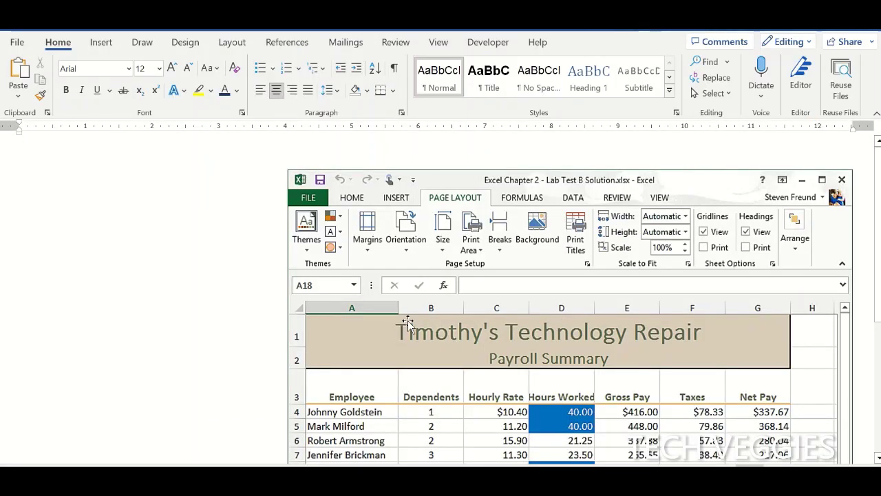
Step: Switch to the My Projects Home document and place the cursor in the Healthy Living cell of the navigation table
{"action": "mouse_move", "coordinate": [422, 482]}
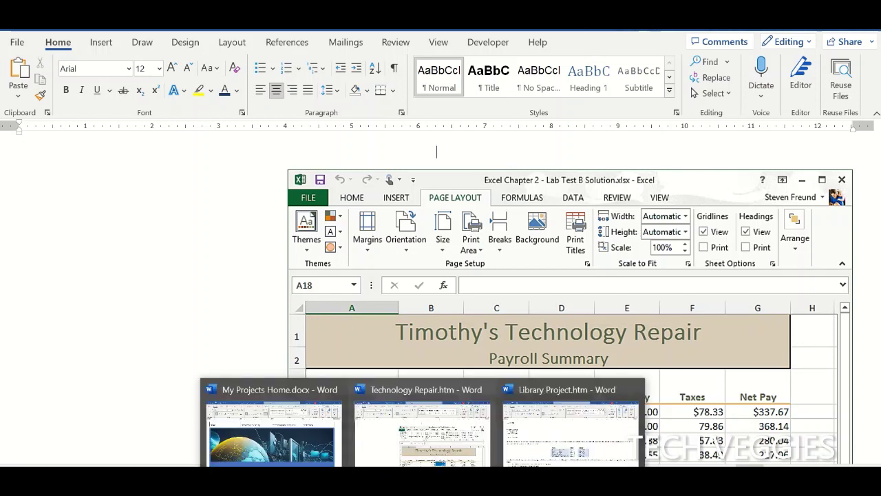
{"action": "left_click", "coordinate": [315, 430]}
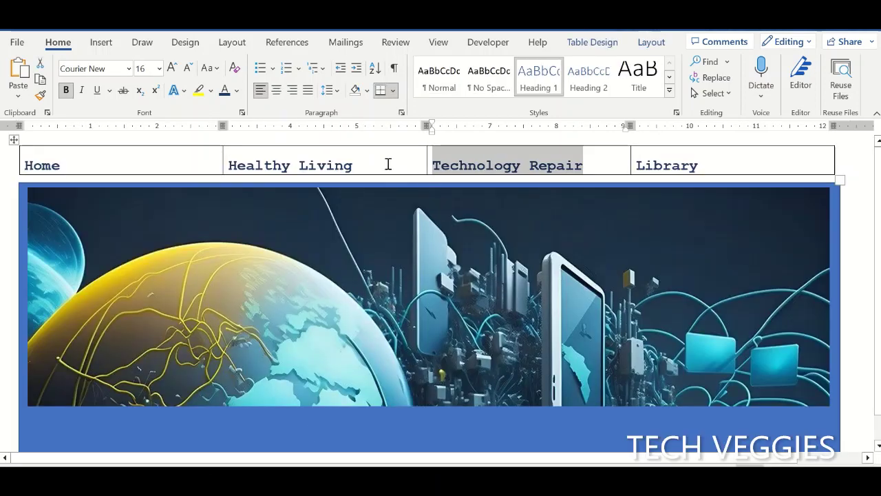
{"action": "left_click", "coordinate": [301, 169]}
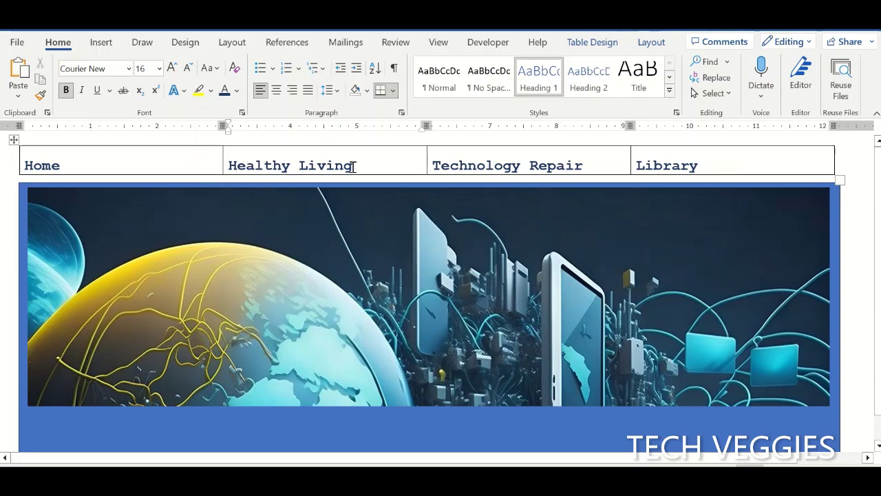
{"action": "left_click_drag", "start_coordinate": [352, 167], "coordinate": [270, 169]}
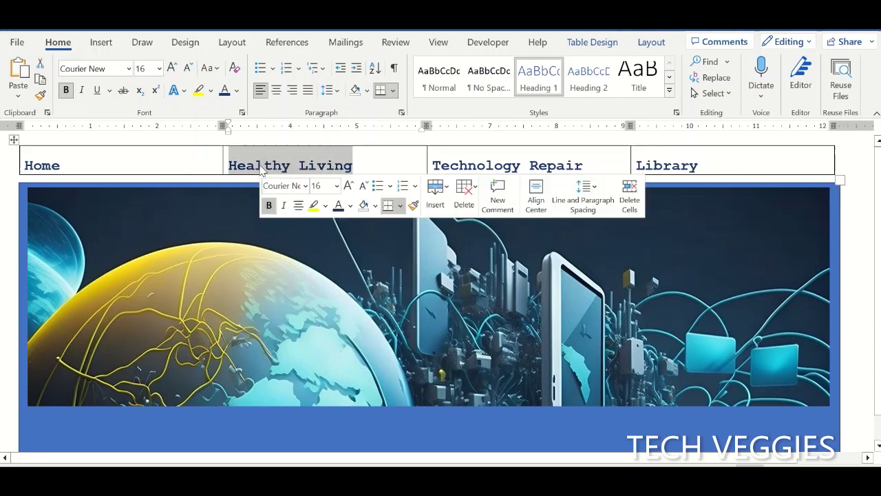
{"action": "right_click", "coordinate": [308, 170]}
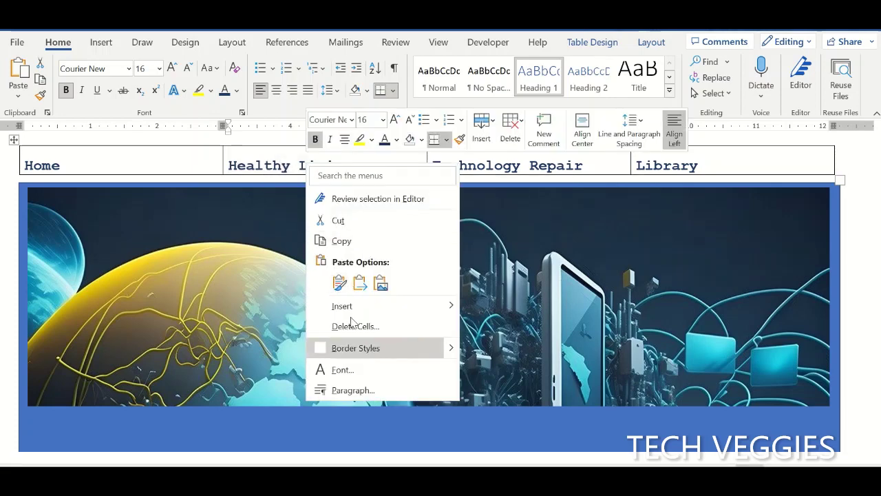
{"action": "key", "text": "Escape"}
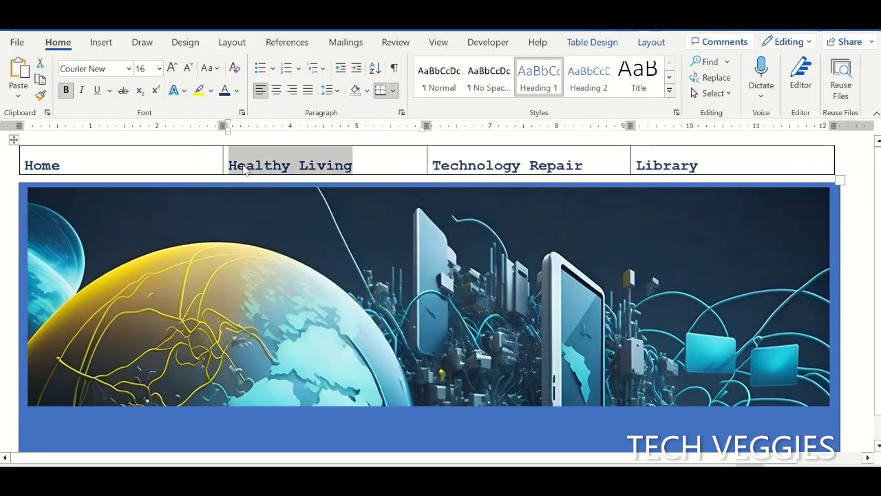
{"action": "right_click", "coordinate": [244, 171]}
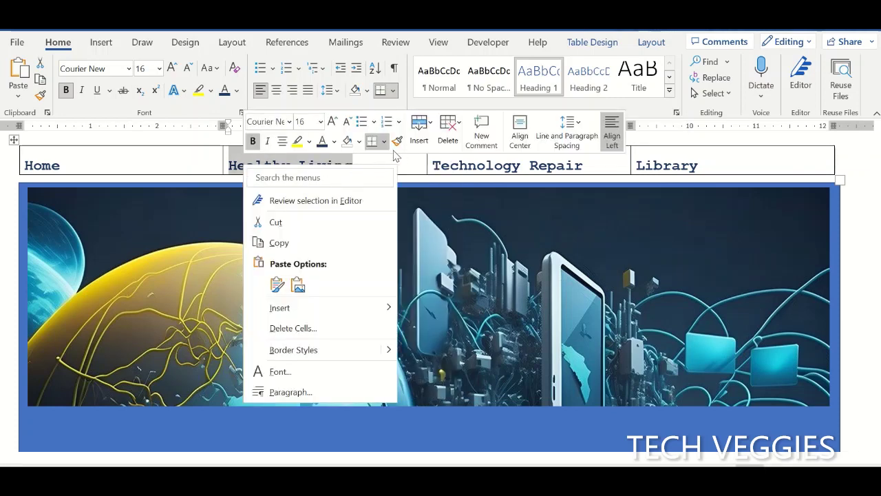
{"action": "key", "text": "Escape"}
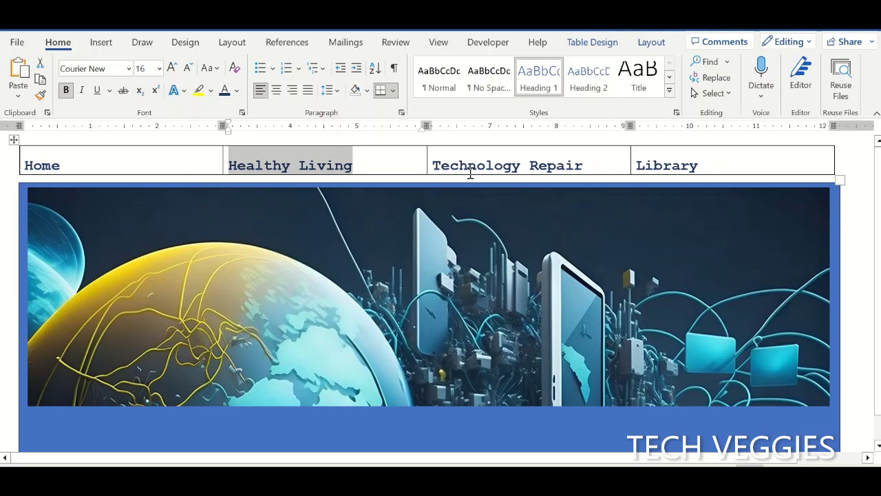
{"action": "left_click", "coordinate": [364, 166]}
{"action": "left_click_drag", "start_coordinate": [364, 166], "coordinate": [265, 167]}
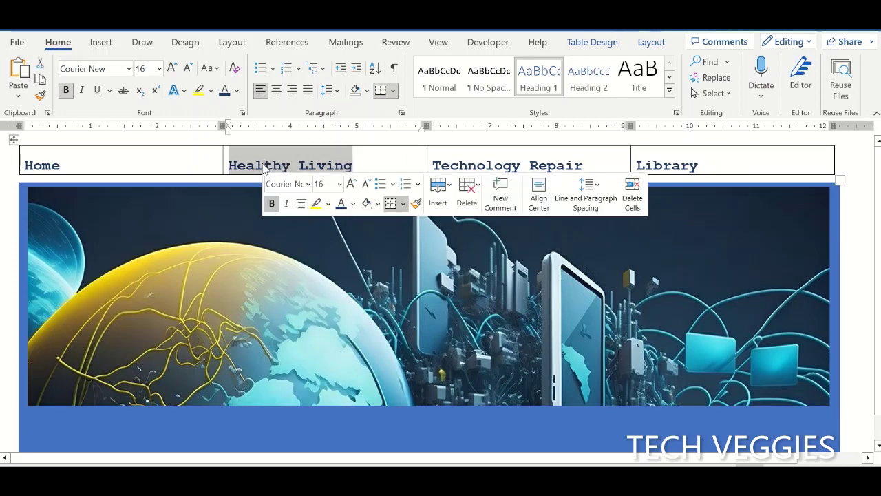
{"action": "right_click", "coordinate": [265, 168]}
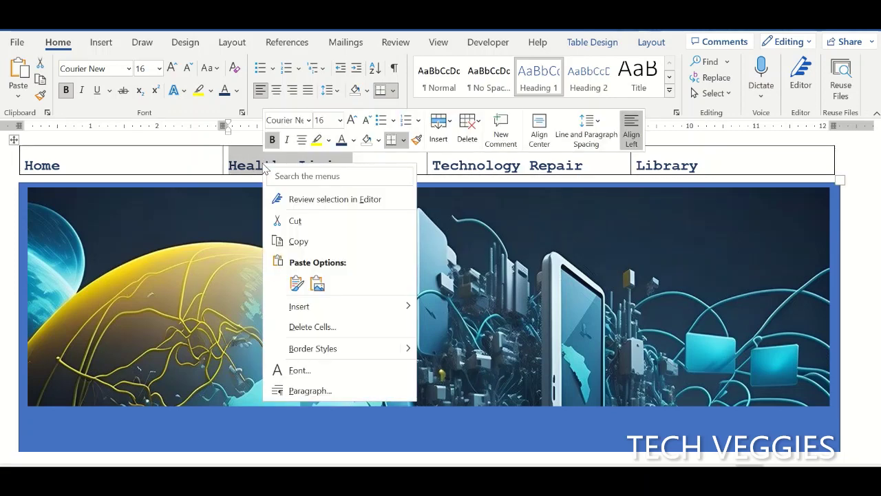
{"action": "key", "text": "Escape"}
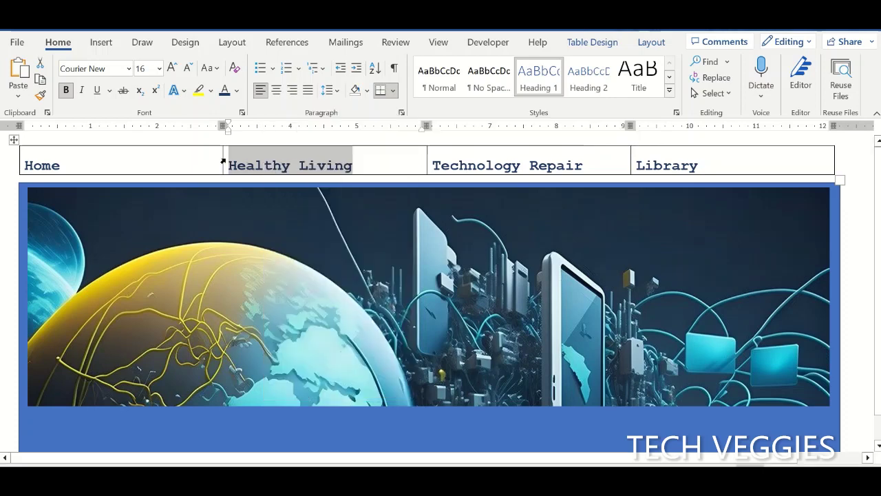
Step: Add an empty paragraph below the Healthy Living text in its navigation table cell
{"action": "left_click", "coordinate": [369, 165]}
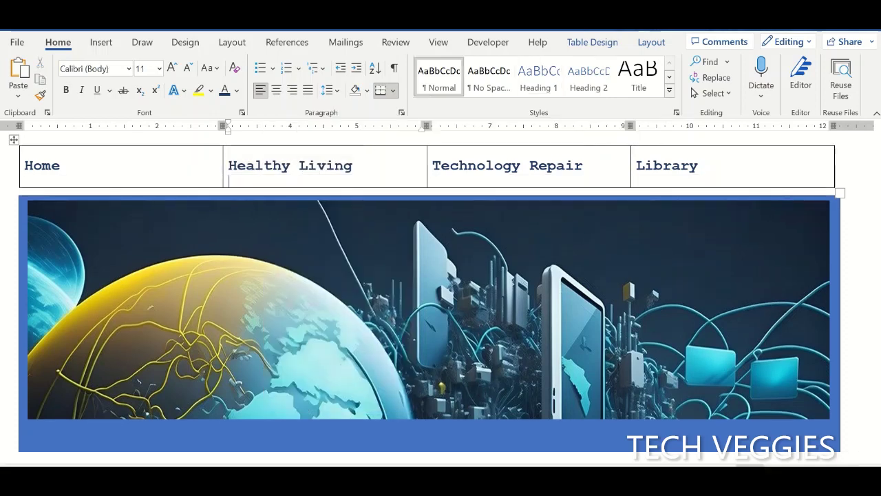
{"action": "key", "text": "Return"}
{"action": "left_click_drag", "start_coordinate": [358, 166], "coordinate": [281, 166]}
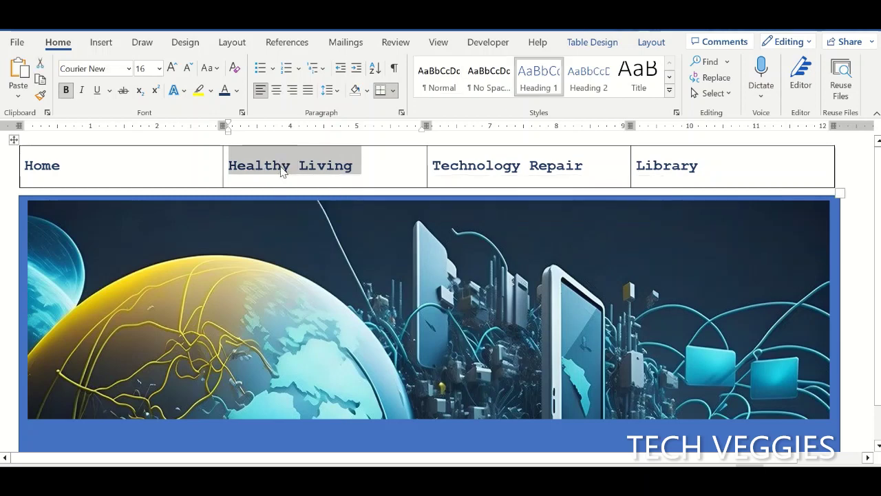
{"action": "right_click", "coordinate": [281, 168]}
{"action": "mouse_move", "coordinate": [424, 316]}
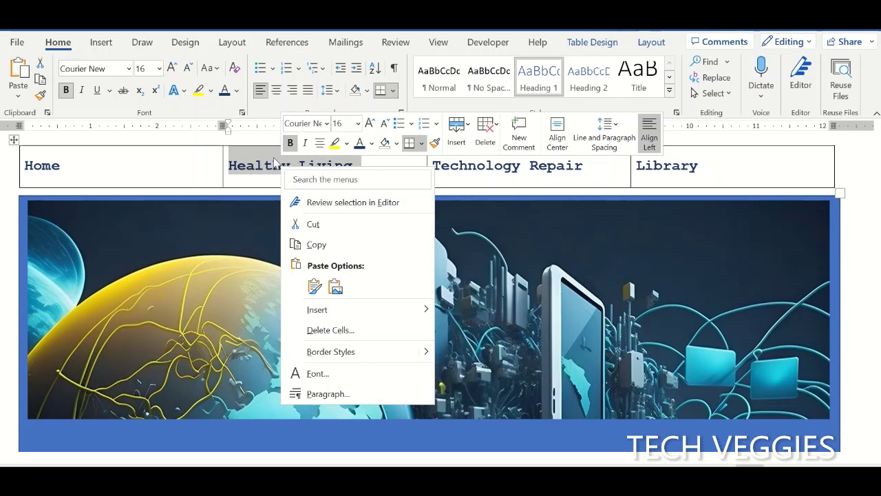
{"action": "key", "text": "Escape"}
{"action": "left_click", "coordinate": [354, 190]}
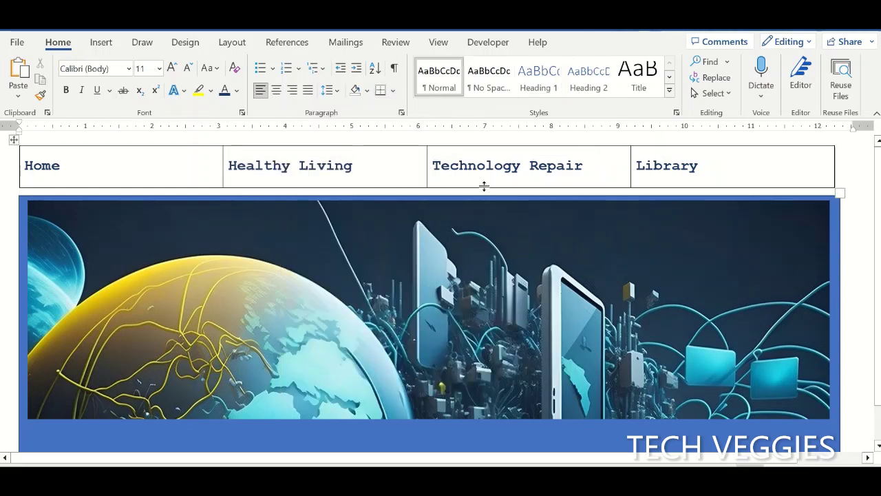
{"action": "double_click", "coordinate": [254, 166]}
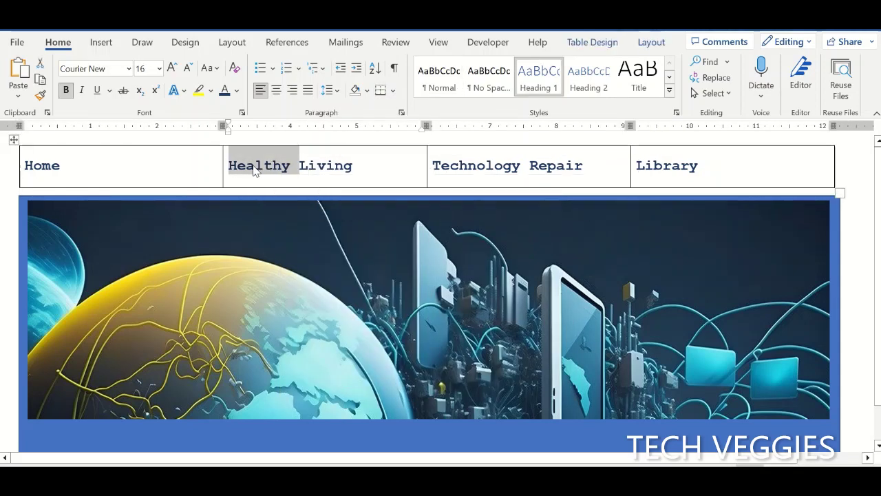
{"action": "right_click", "coordinate": [255, 166]}
{"action": "key", "text": "Escape"}
{"action": "left_click", "coordinate": [296, 171]}
Step: Insert a hyperlink on the Healthy Living text that points to Living Healthy.pptx in the My Projects folder
{"action": "left_click_drag", "start_coordinate": [351, 167], "coordinate": [264, 167]}
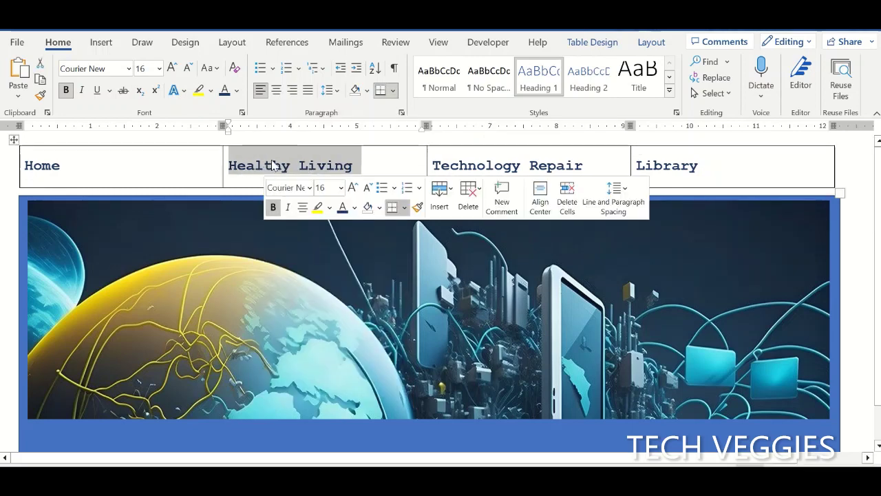
{"action": "left_click", "coordinate": [101, 42]}
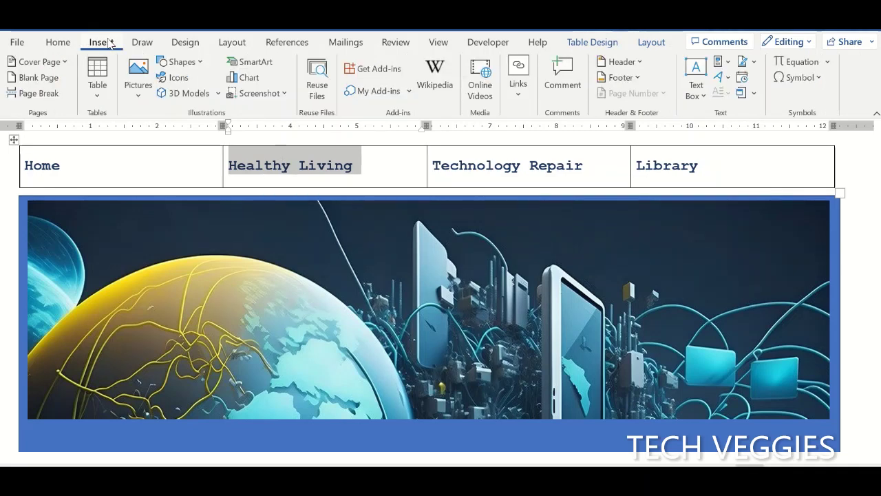
{"action": "left_click", "coordinate": [519, 95]}
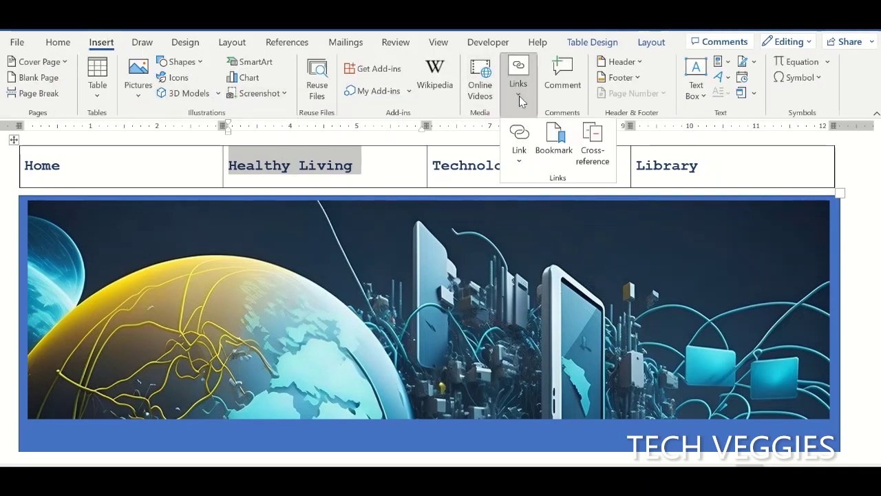
{"action": "left_click", "coordinate": [520, 136]}
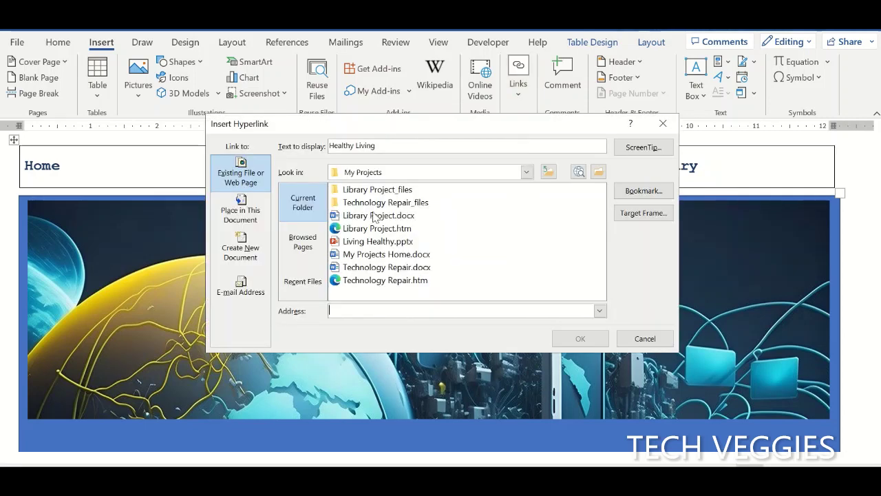
{"action": "left_click", "coordinate": [391, 242]}
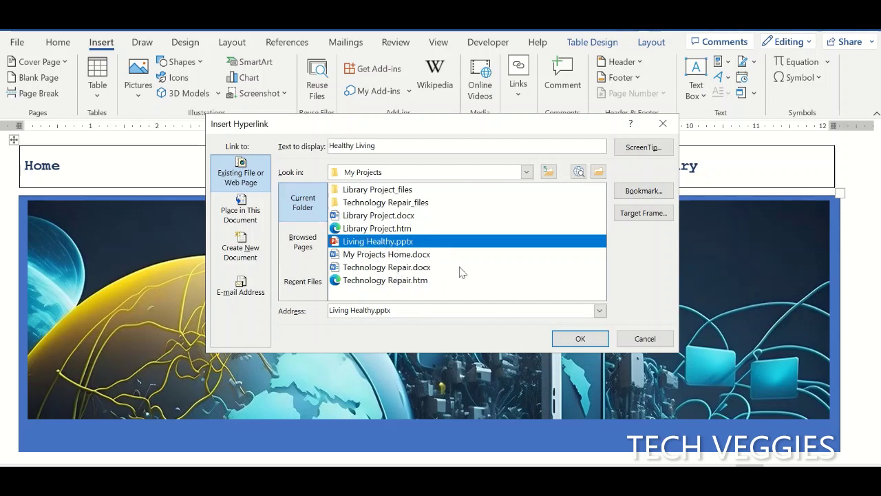
{"action": "left_click", "coordinate": [581, 342]}
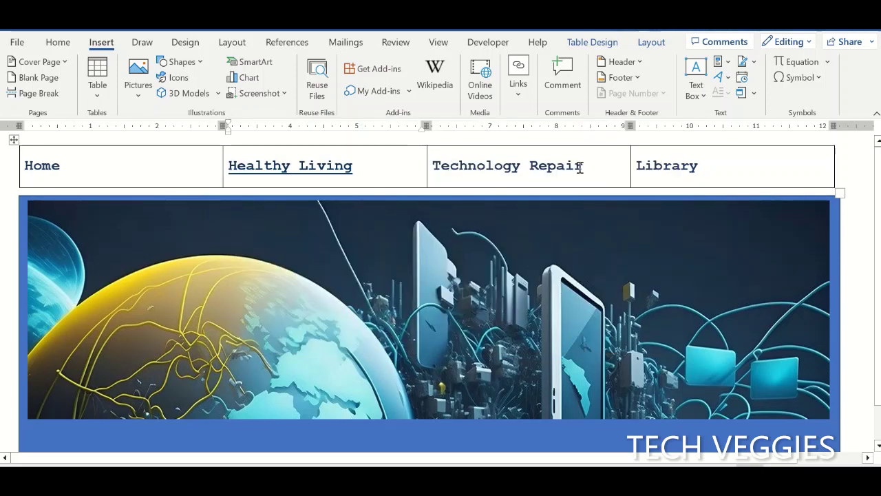
Step: Insert a hyperlink on the Technology Repair text that points to Technology Repair.htm in the My Projects folder
{"action": "left_click_drag", "start_coordinate": [585, 168], "coordinate": [478, 172]}
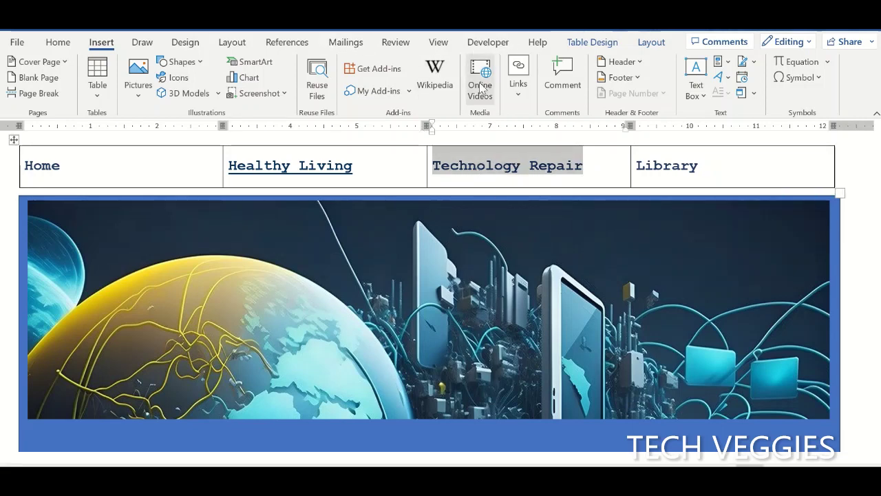
{"action": "left_click", "coordinate": [519, 92]}
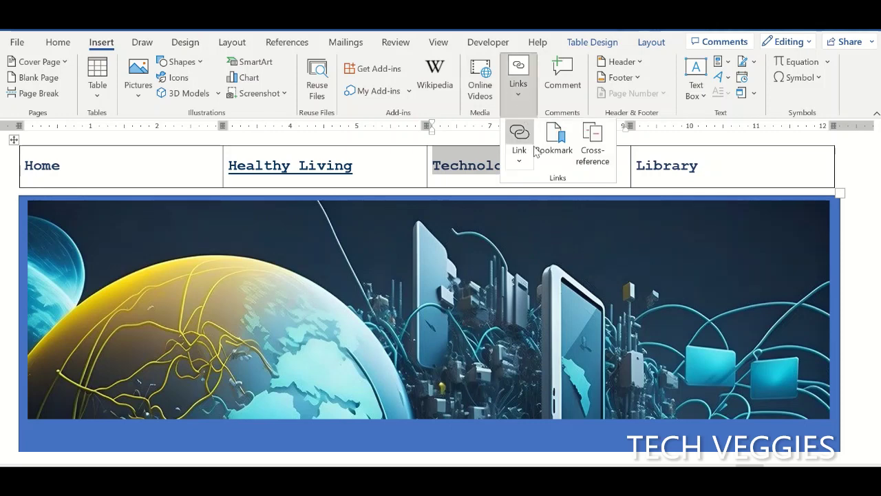
{"action": "left_click", "coordinate": [520, 161]}
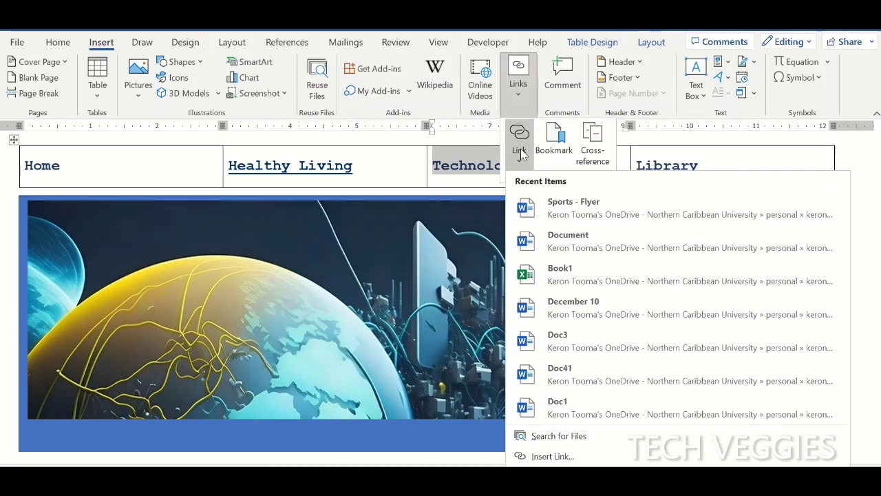
{"action": "left_click", "coordinate": [521, 152]}
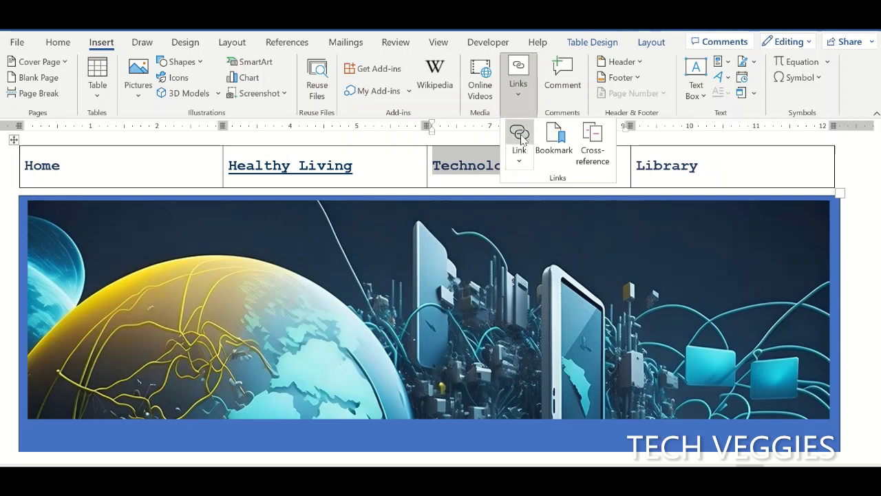
{"action": "left_click", "coordinate": [521, 153]}
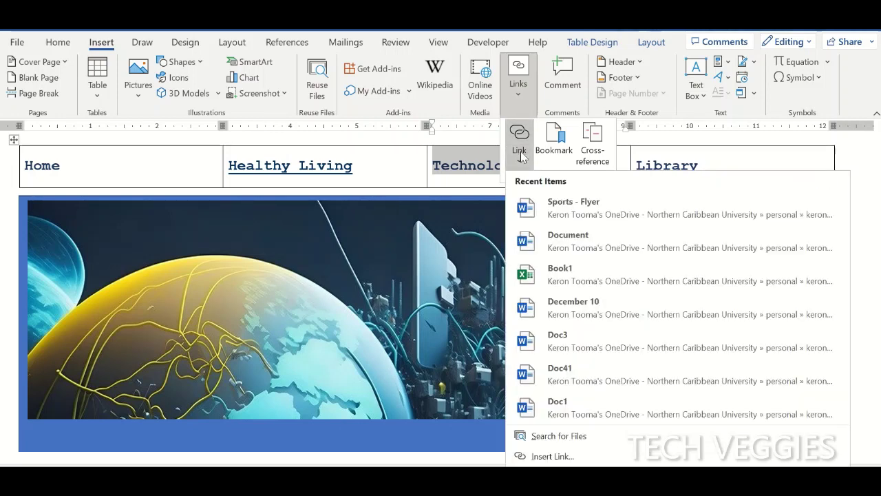
{"action": "left_click", "coordinate": [545, 458]}
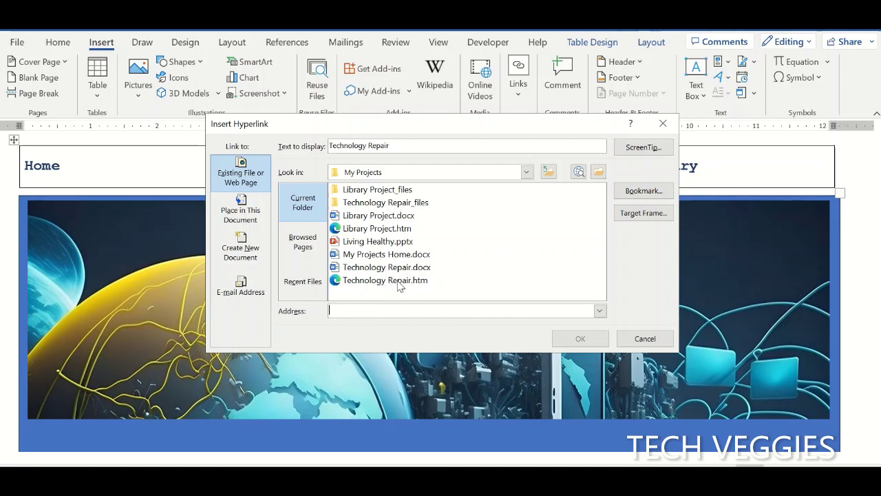
{"action": "left_click", "coordinate": [398, 285]}
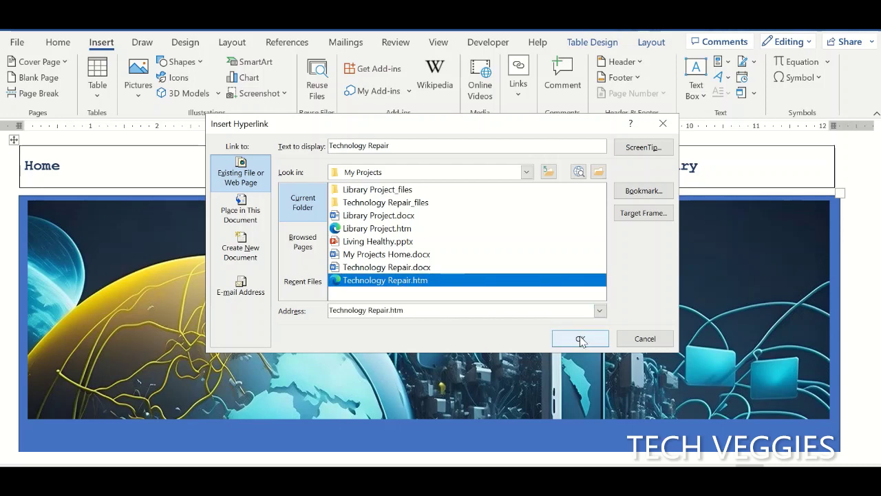
{"action": "left_click", "coordinate": [581, 339]}
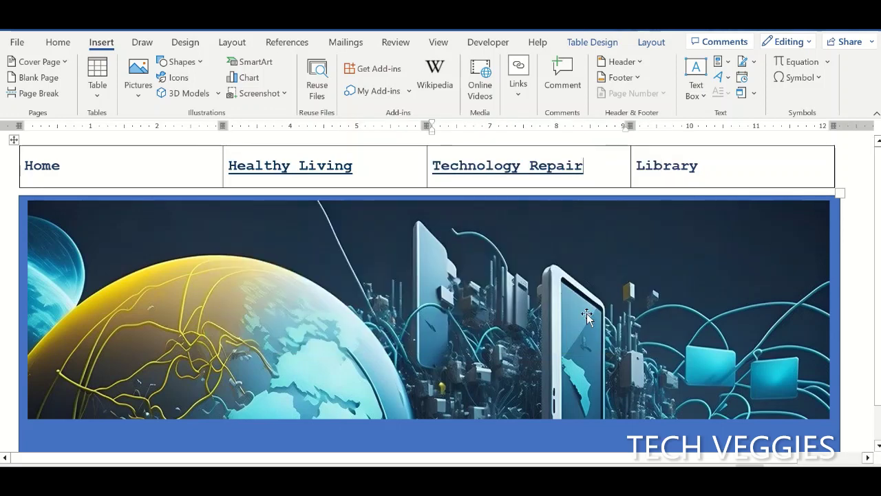
Step: Insert a hyperlink on the Library text that points to Library Project.htm in the My Projects folder
{"action": "double_click", "coordinate": [673, 168]}
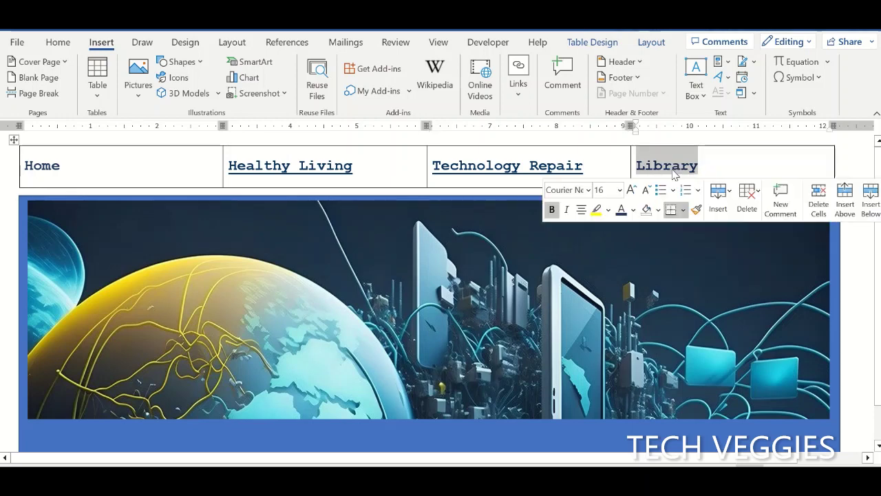
{"action": "left_click", "coordinate": [519, 89]}
{"action": "left_click", "coordinate": [521, 153]}
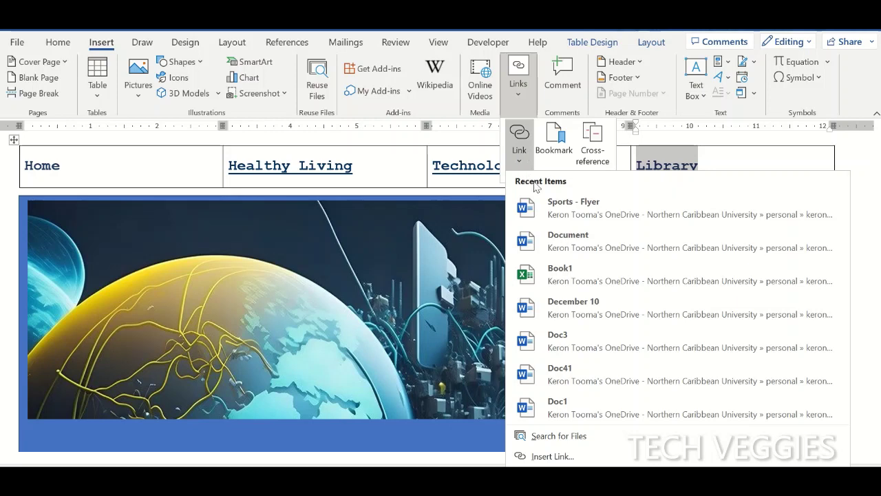
{"action": "left_click", "coordinate": [553, 456]}
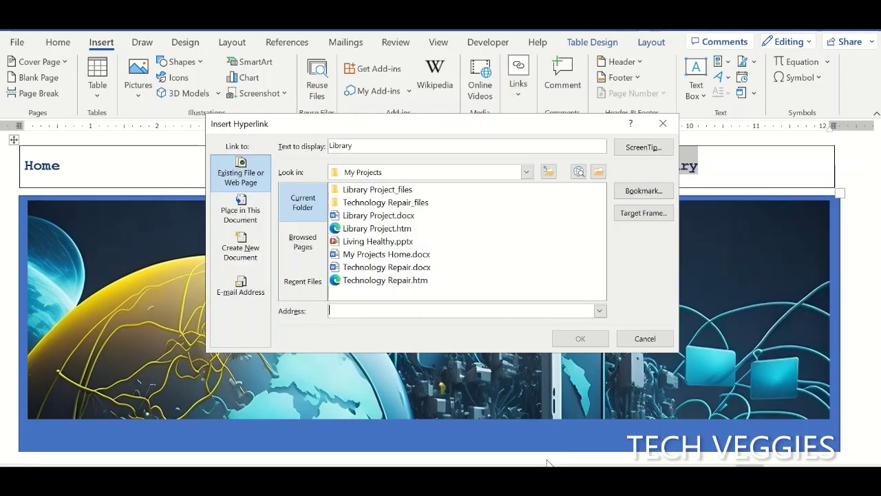
{"action": "left_click", "coordinate": [375, 231]}
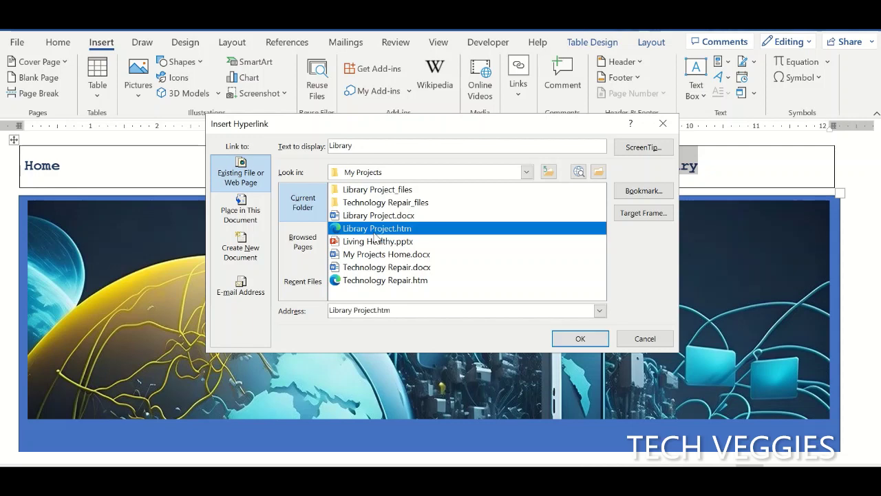
{"action": "left_click", "coordinate": [574, 342]}
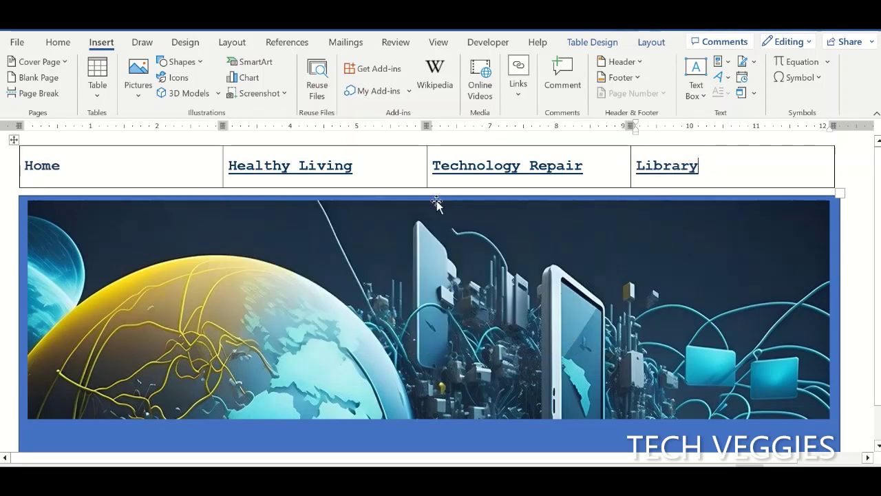
Step: Save the My Projects Home document as a Web Page (*.htm, *.html) in the My Projects folder
{"action": "mouse_move", "coordinate": [323, 161]}
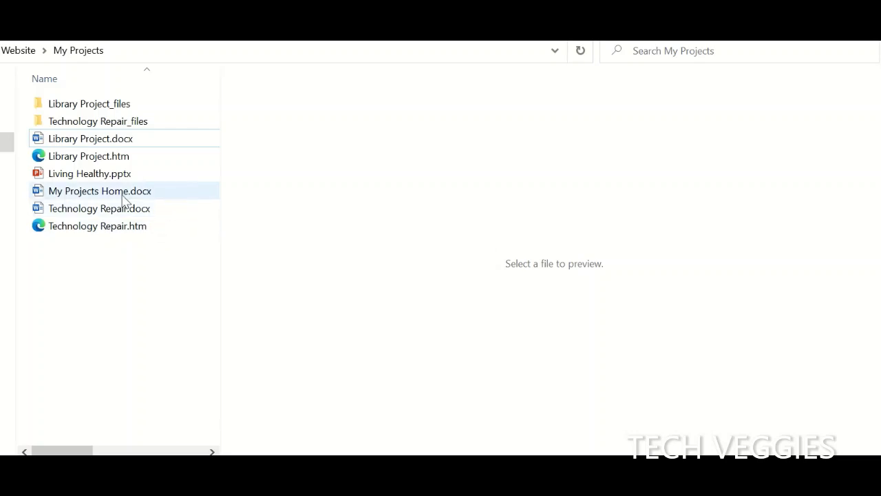
{"action": "left_click", "coordinate": [71, 195]}
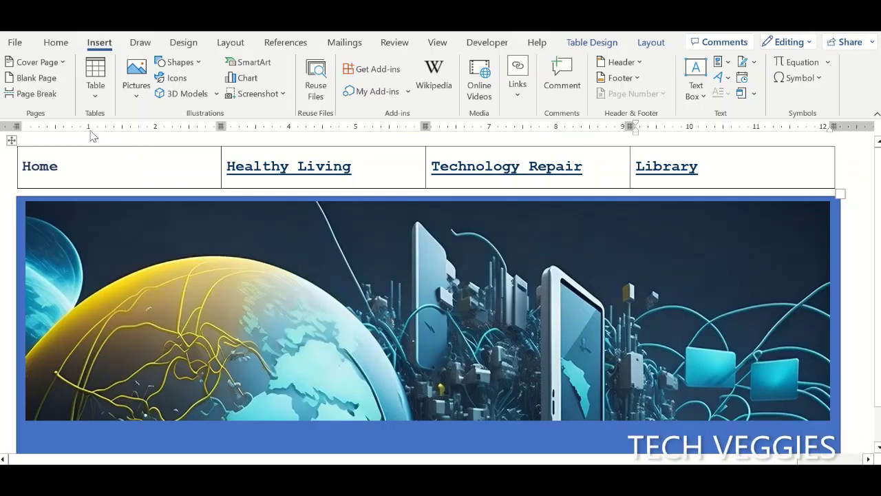
{"action": "left_click", "coordinate": [15, 43]}
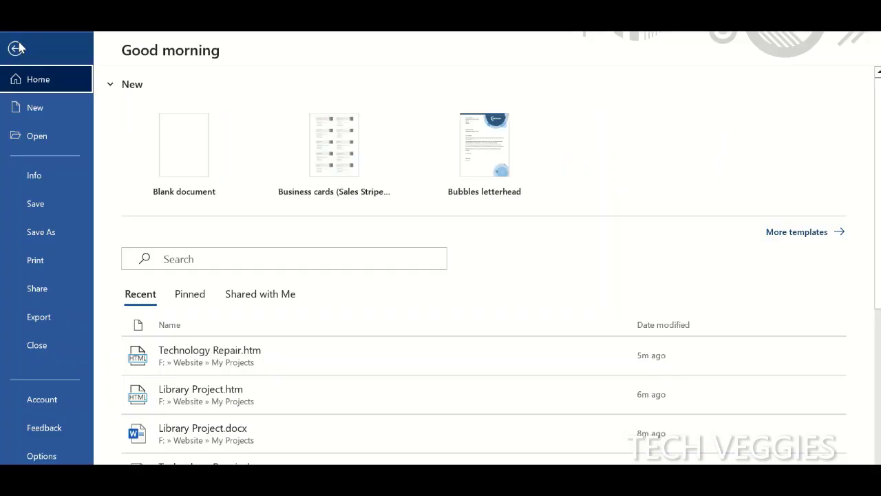
{"action": "left_click", "coordinate": [61, 235]}
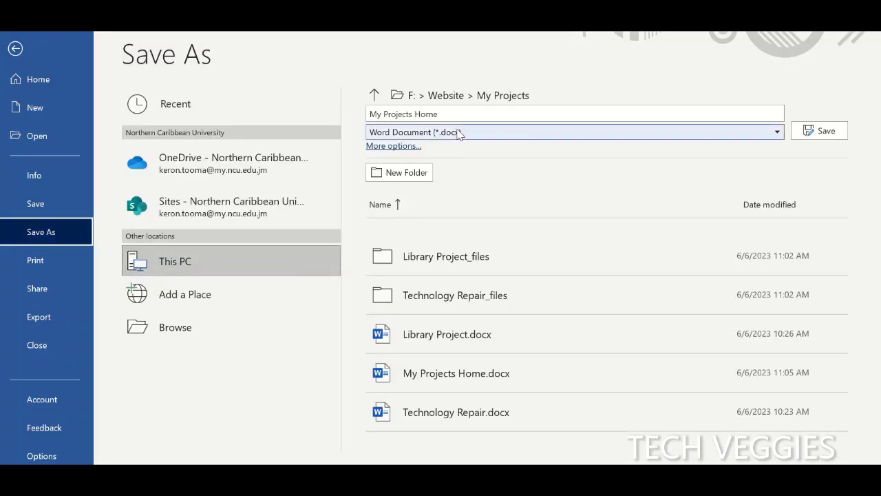
{"action": "left_click", "coordinate": [480, 133]}
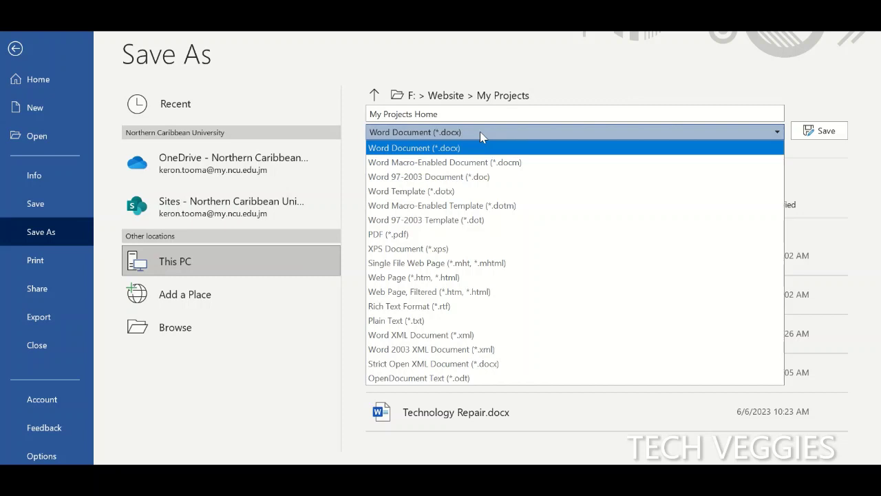
{"action": "left_click", "coordinate": [448, 277]}
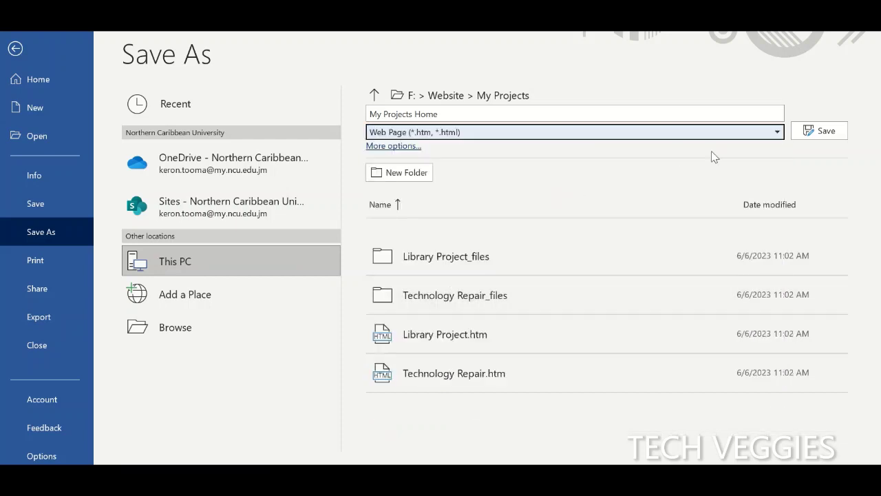
{"action": "left_click", "coordinate": [826, 132]}
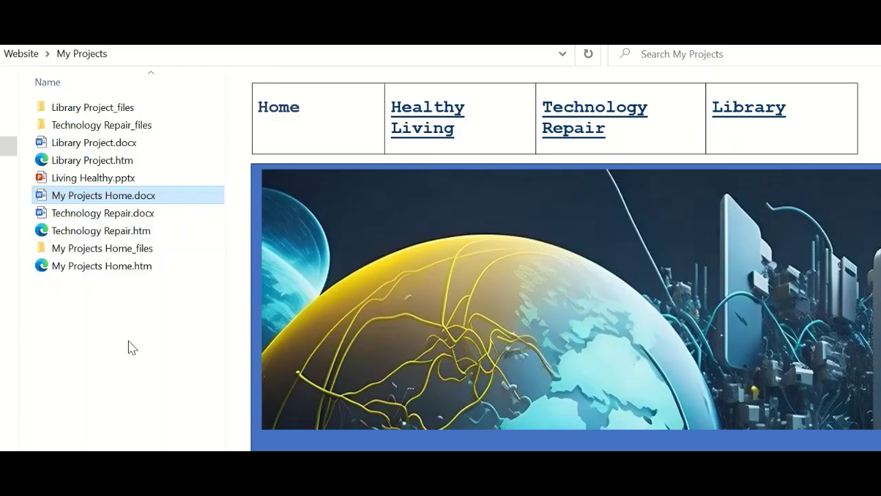
Step: Open My Projects Home.htm from the My Projects folder in Microsoft Edge
{"action": "left_click", "coordinate": [85, 270]}
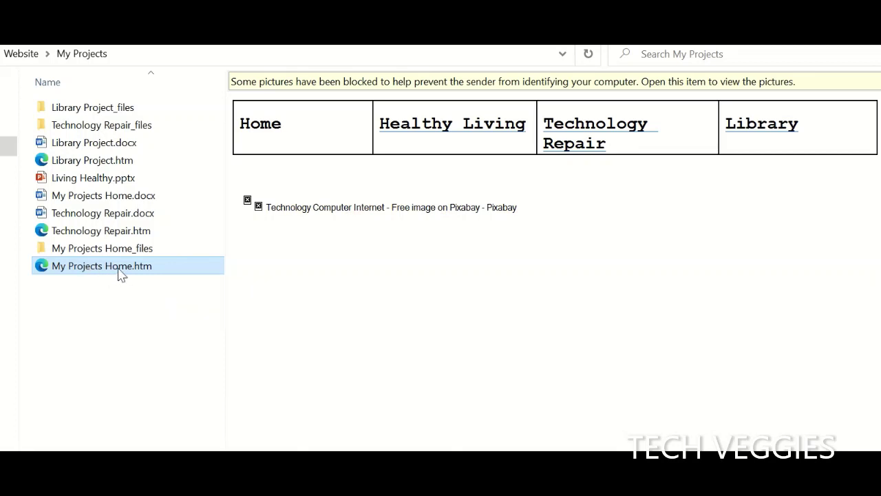
{"action": "right_click", "coordinate": [122, 274]}
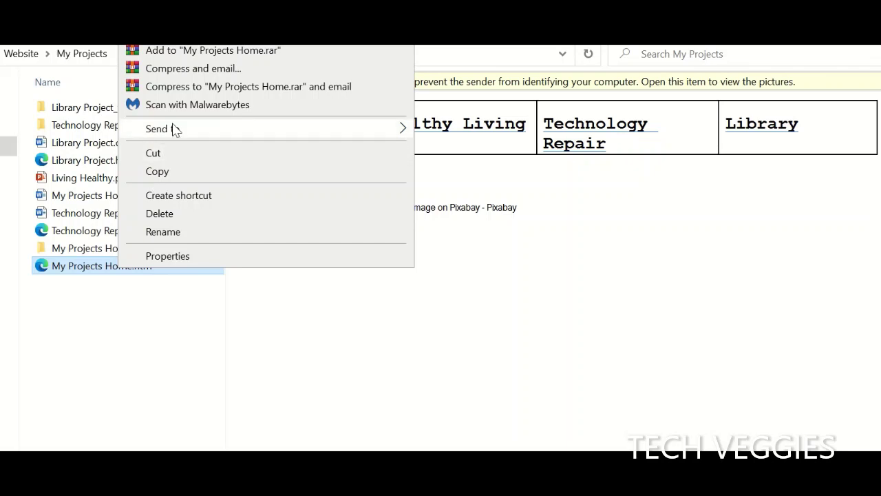
{"action": "mouse_move", "coordinate": [172, 31]}
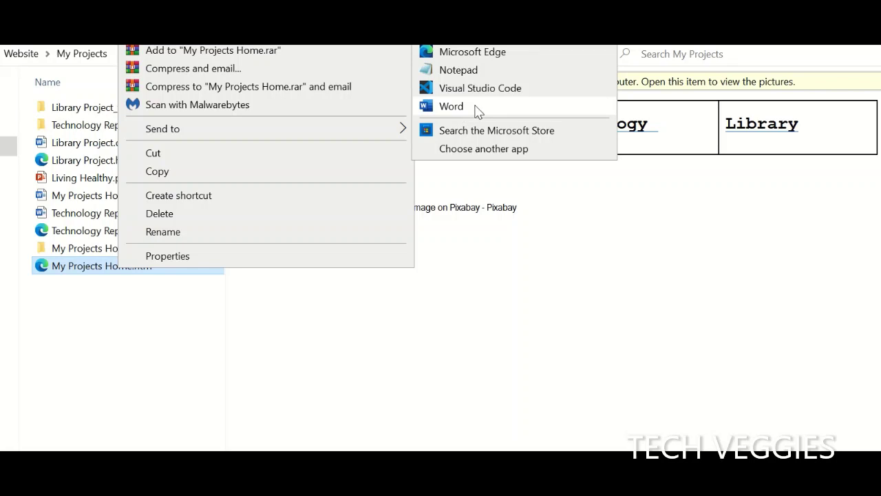
{"action": "left_click", "coordinate": [457, 55]}
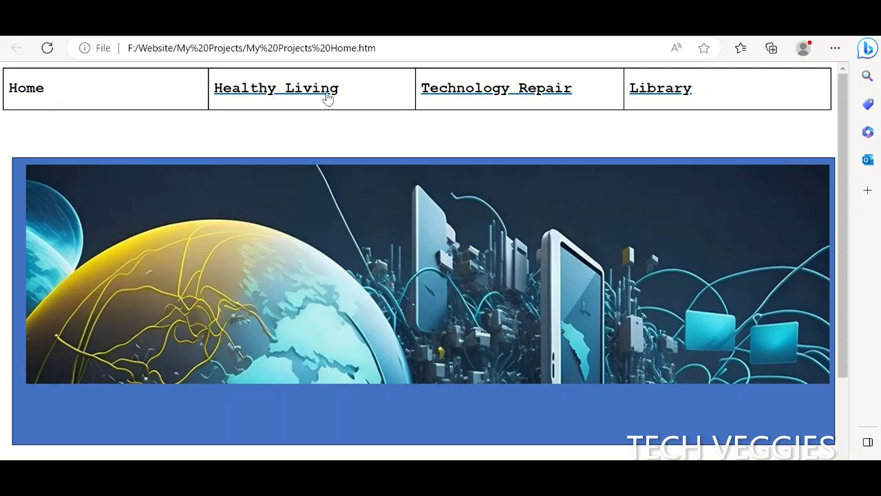
Step: Test the Healthy Living link by opening Living Healthy.pptx, then return to the home page and dismiss the downloads list
{"action": "left_click", "coordinate": [285, 98]}
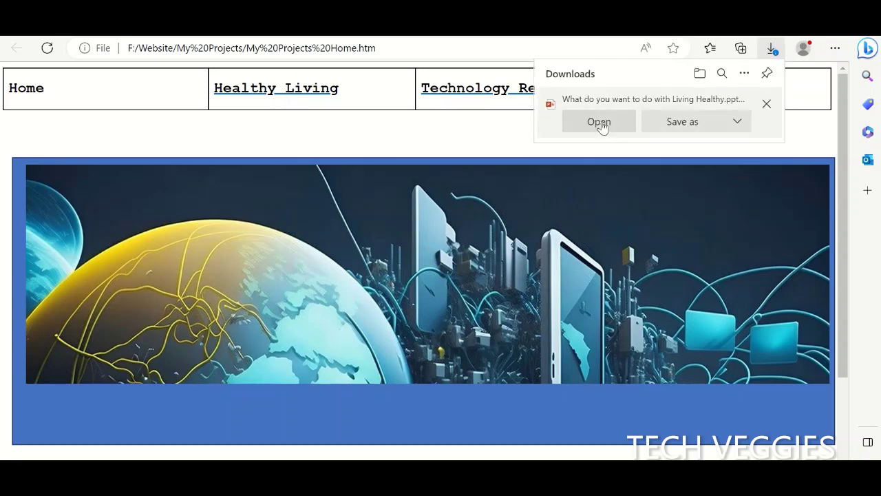
{"action": "left_click", "coordinate": [599, 123]}
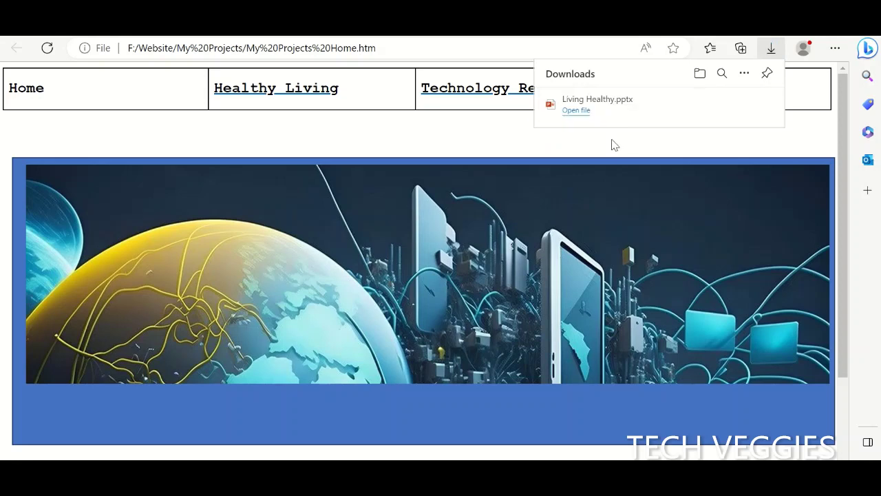
{"action": "left_click", "coordinate": [551, 119]}
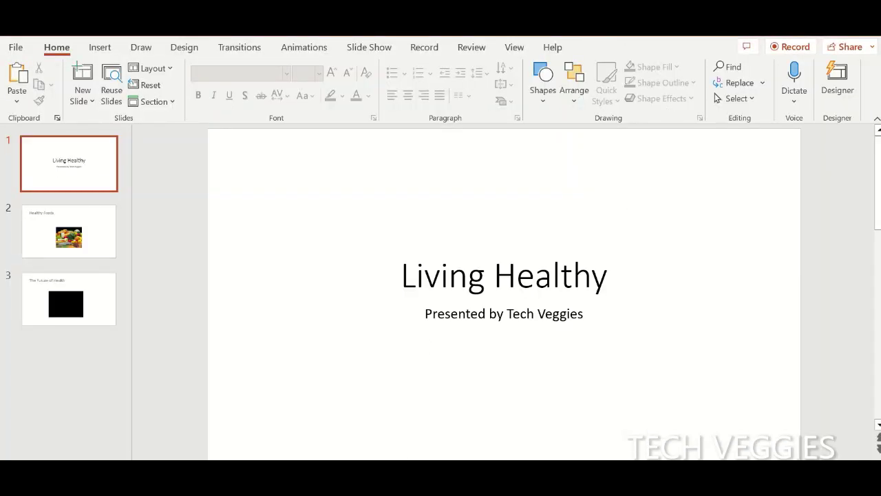
{"action": "left_click", "coordinate": [406, 437]}
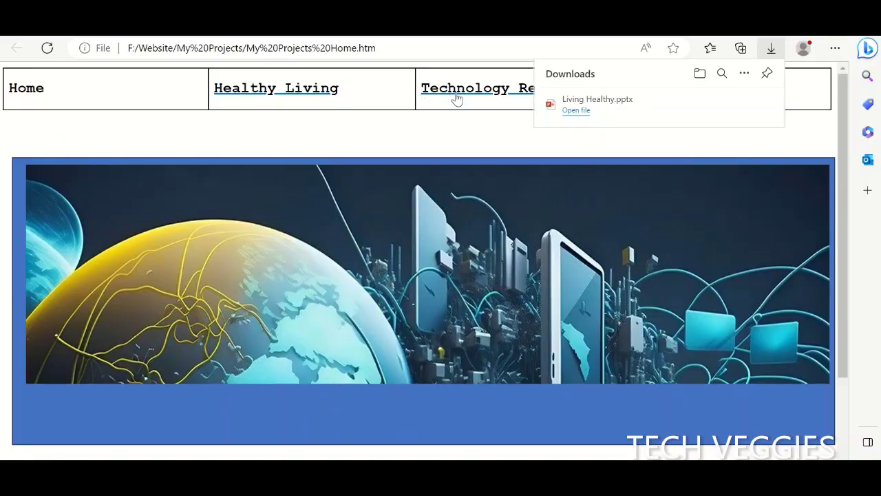
{"action": "mouse_move", "coordinate": [714, 126]}
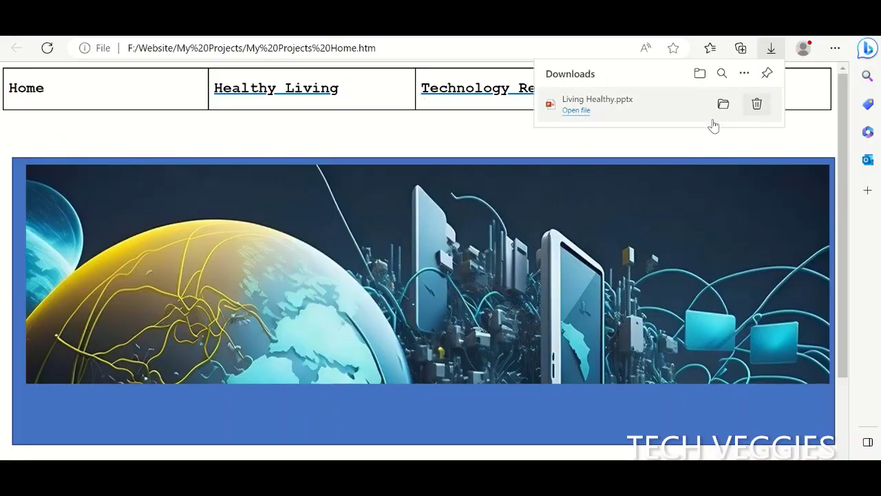
{"action": "left_click", "coordinate": [808, 128]}
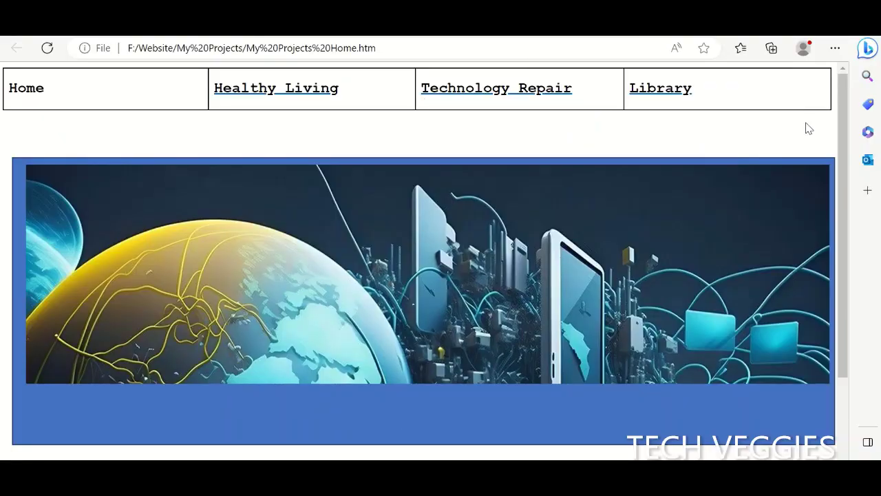
Step: Test the Technology Repair and Library links, going back to the home page after each one
{"action": "left_click", "coordinate": [494, 92]}
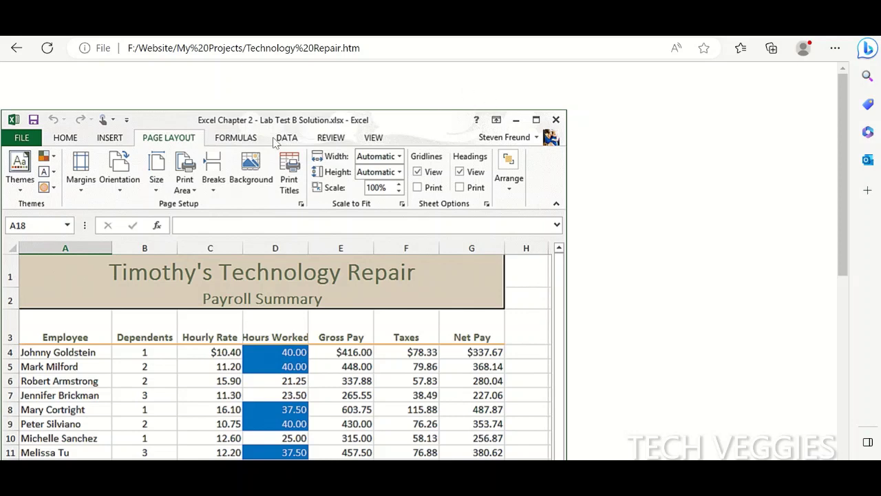
{"action": "left_click", "coordinate": [16, 48]}
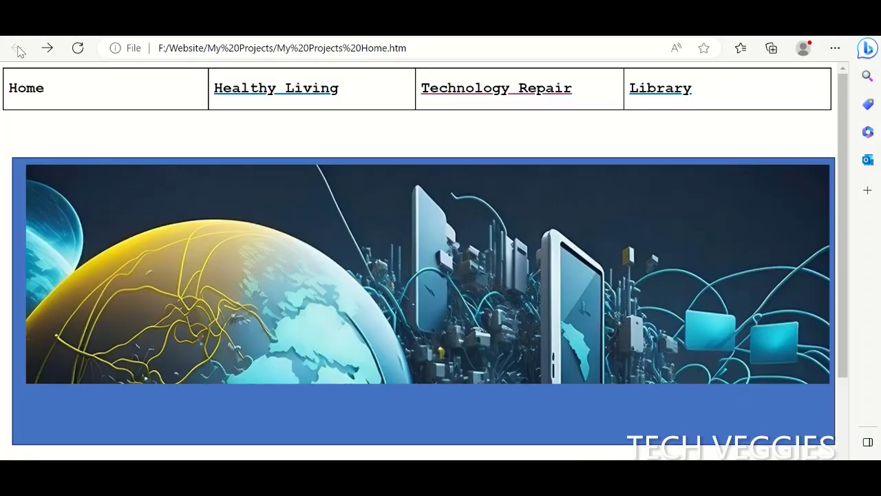
{"action": "left_click", "coordinate": [671, 91]}
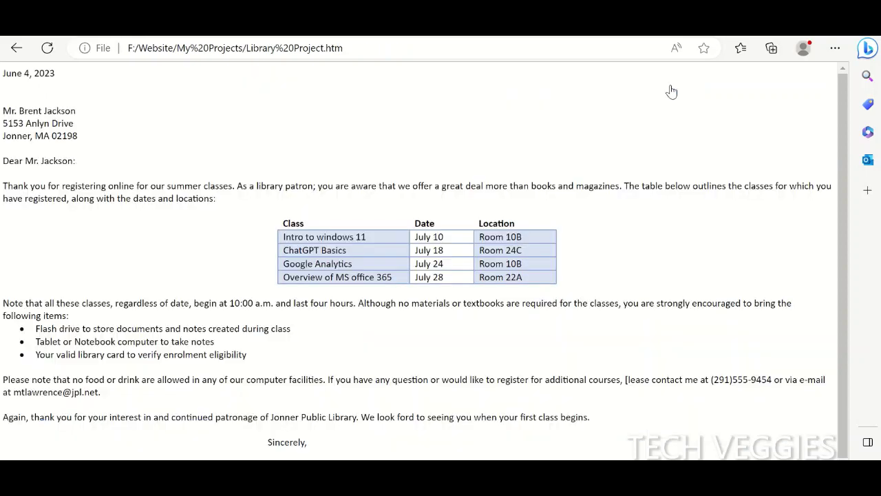
{"action": "left_click", "coordinate": [17, 50]}
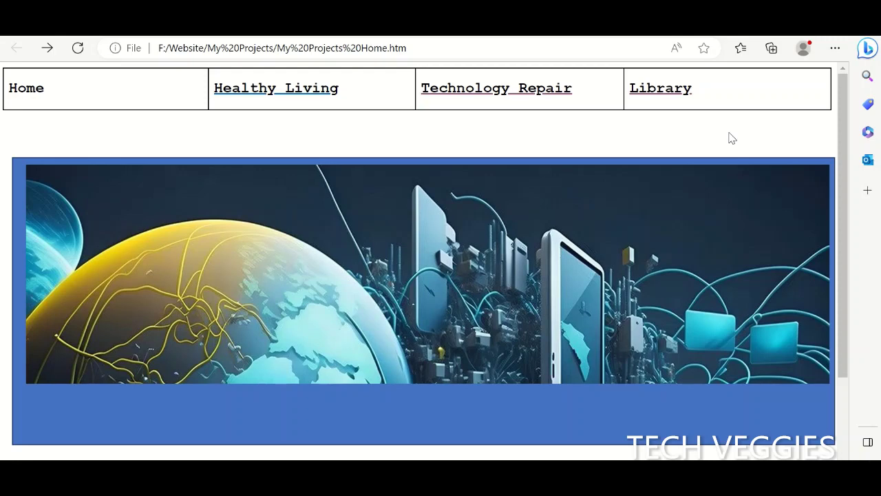
Step: Switch to the home page document in Word and remove all borders from the navigation table
{"action": "key", "text": "alt+Tab"}
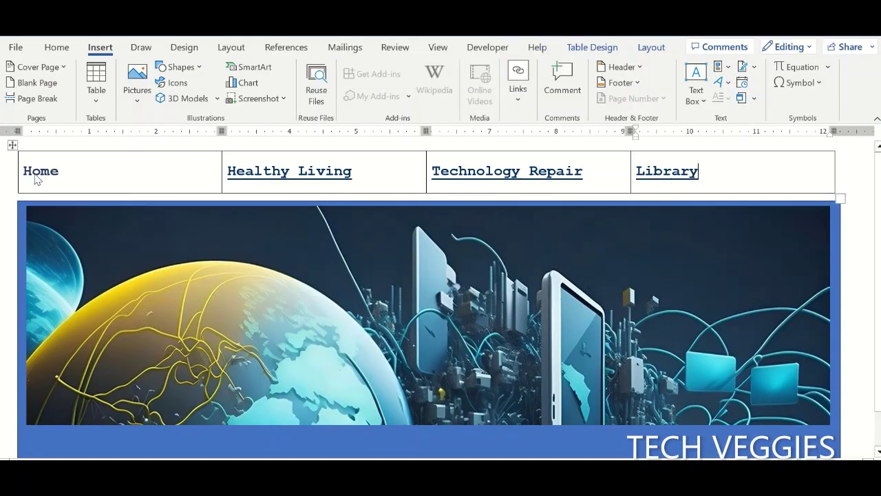
{"action": "left_click", "coordinate": [14, 148]}
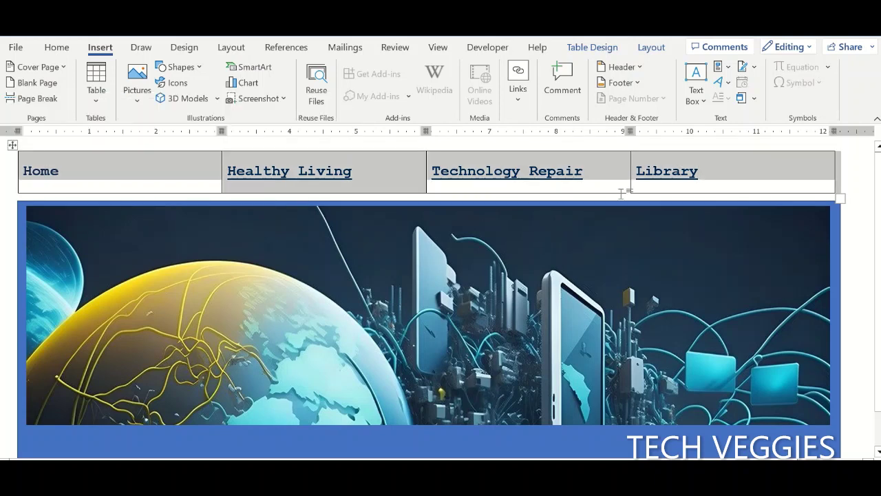
{"action": "left_click", "coordinate": [591, 48]}
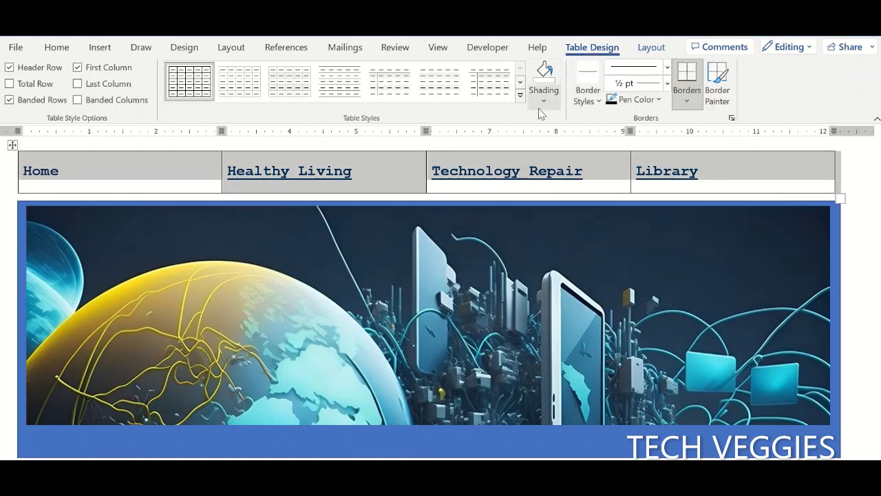
{"action": "left_click", "coordinate": [649, 48]}
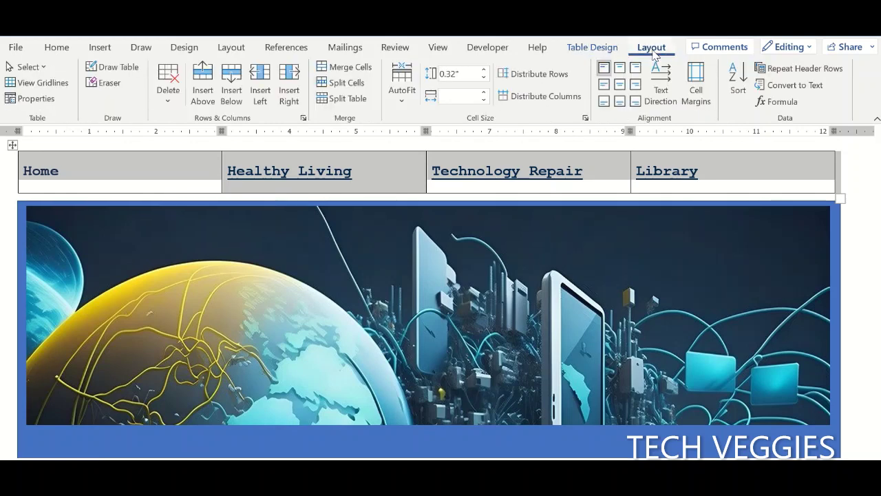
{"action": "left_click", "coordinate": [611, 49]}
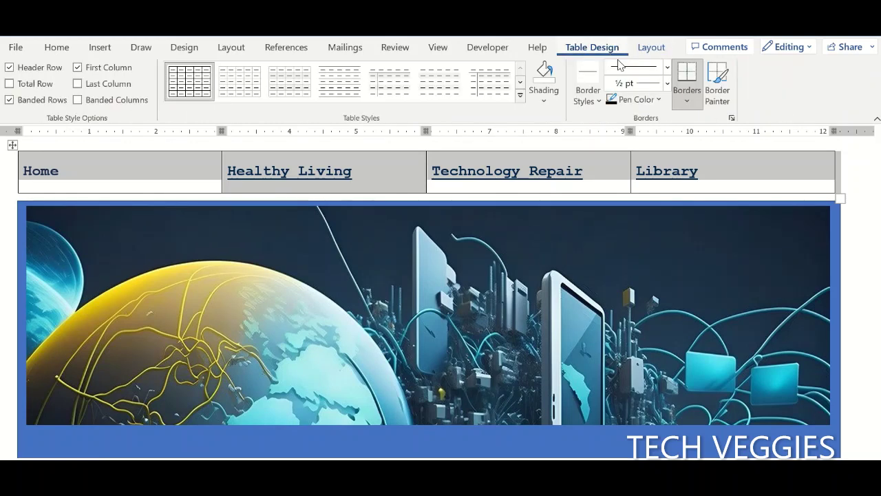
{"action": "left_click", "coordinate": [688, 101]}
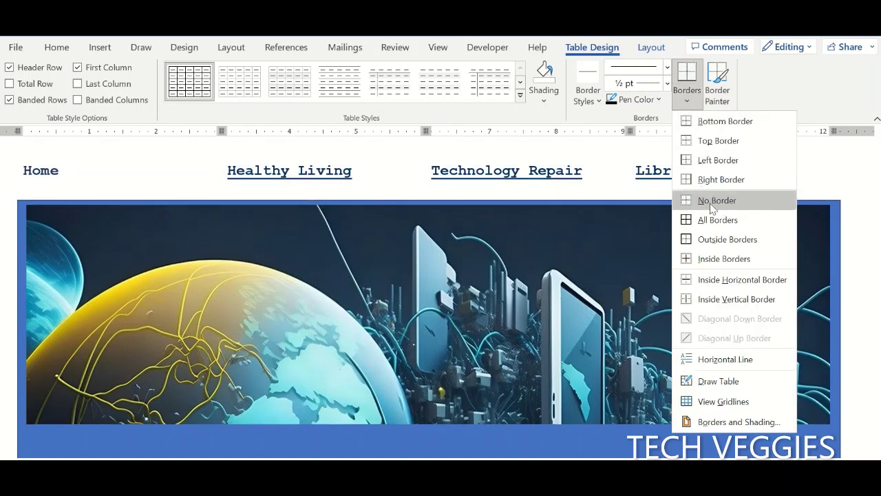
{"action": "left_click", "coordinate": [703, 202]}
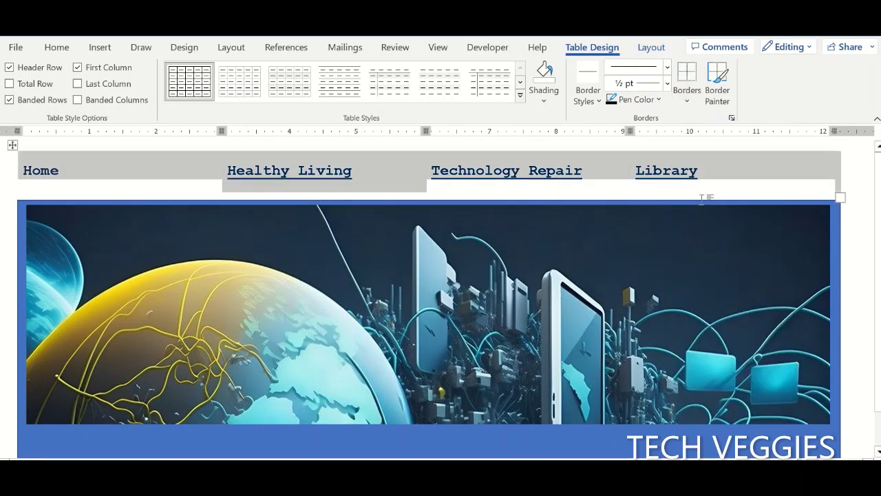
{"action": "left_click", "coordinate": [600, 180]}
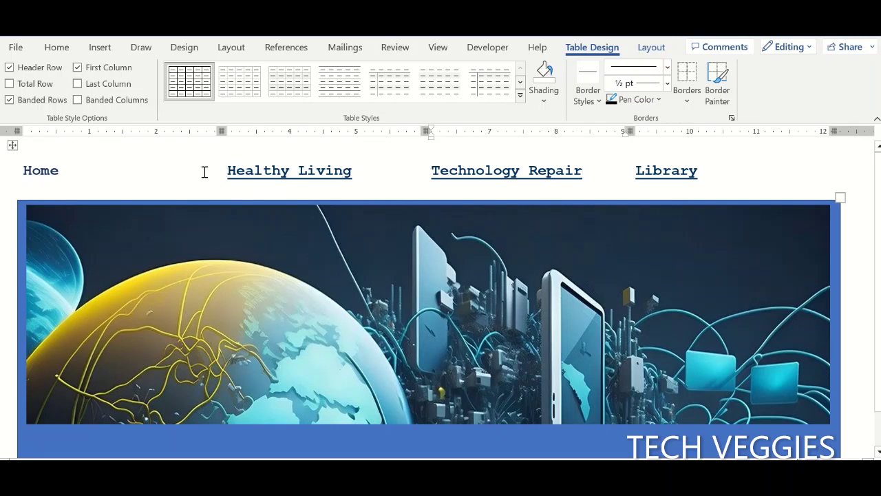
Step: Copy the entire navigation table and switch to the Technology Repair document
{"action": "left_click", "coordinate": [13, 145]}
{"action": "key", "text": "ctrl+c"}
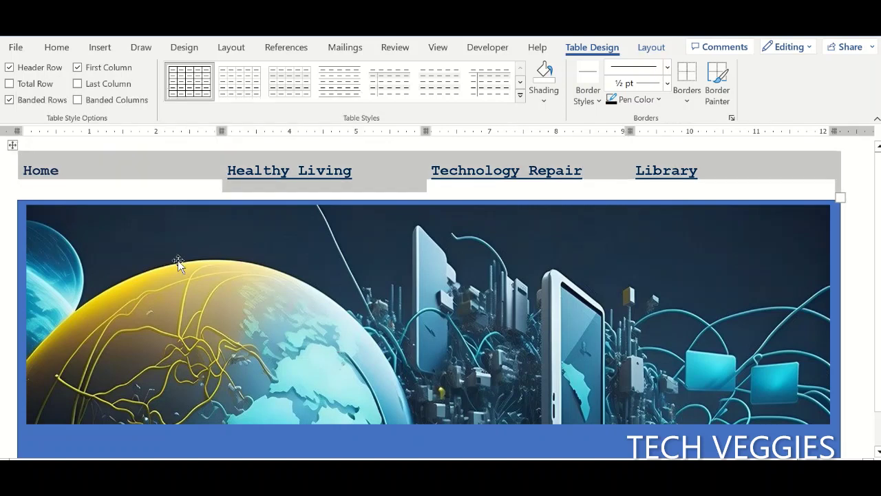
{"action": "left_click", "coordinate": [413, 460]}
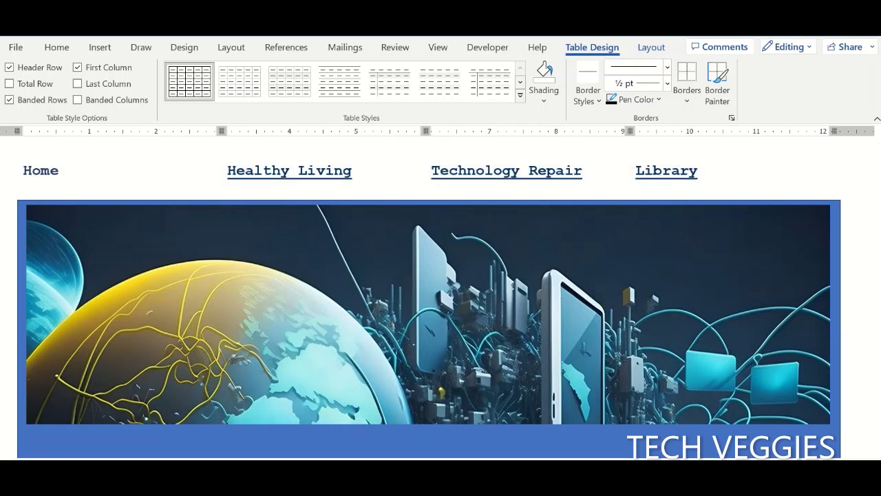
{"action": "left_click", "coordinate": [396, 440]}
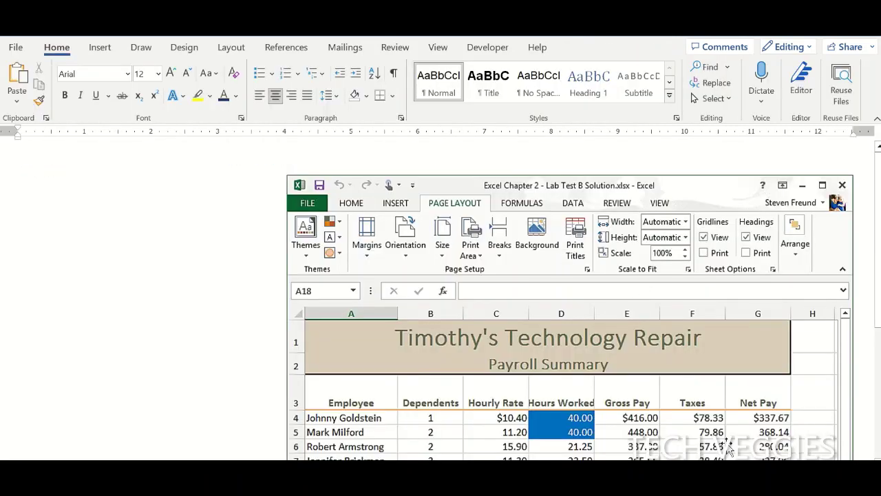
Step: Move the payroll spreadsheet picture lower and further left on the page, and paste the navigation table above it
{"action": "left_click", "coordinate": [438, 46]}
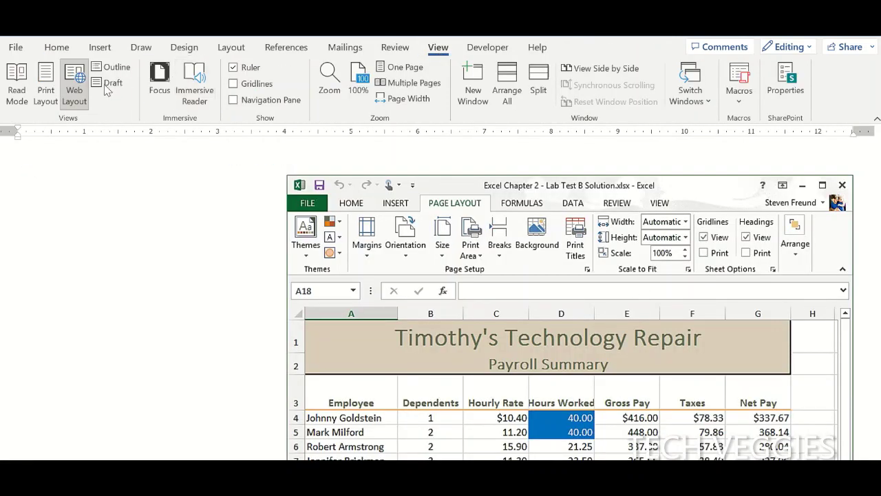
{"action": "left_click_drag", "start_coordinate": [434, 190], "coordinate": [205, 321]}
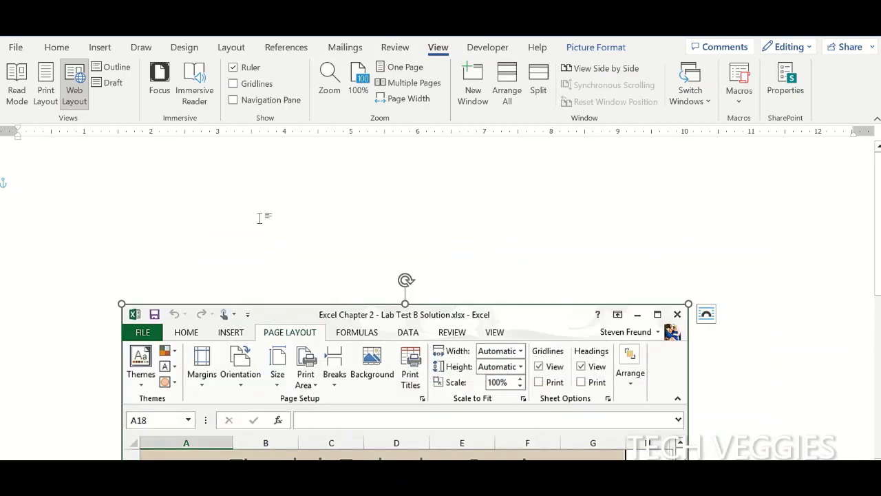
{"action": "left_click", "coordinate": [222, 185]}
{"action": "key", "text": "ctrl+v"}
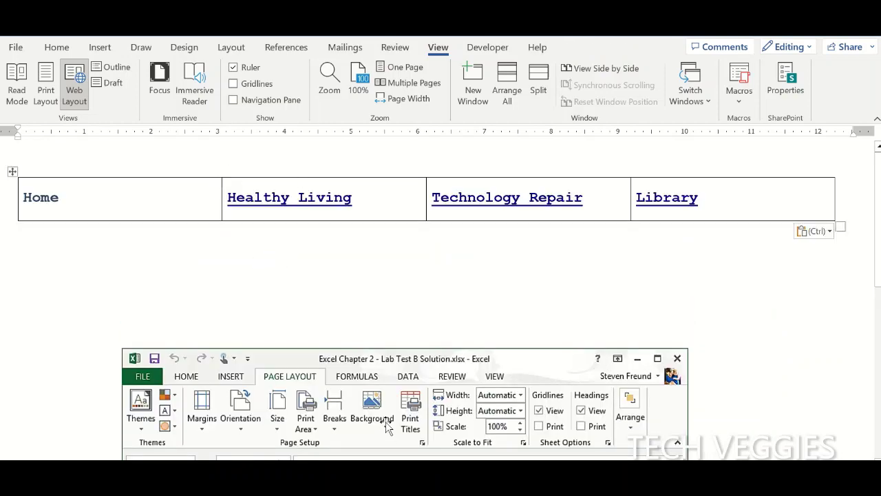
Step: Switch to the Library Project document and paste the navigation table above the letter's date
{"action": "mouse_move", "coordinate": [422, 475]}
{"action": "left_click", "coordinate": [570, 427]}
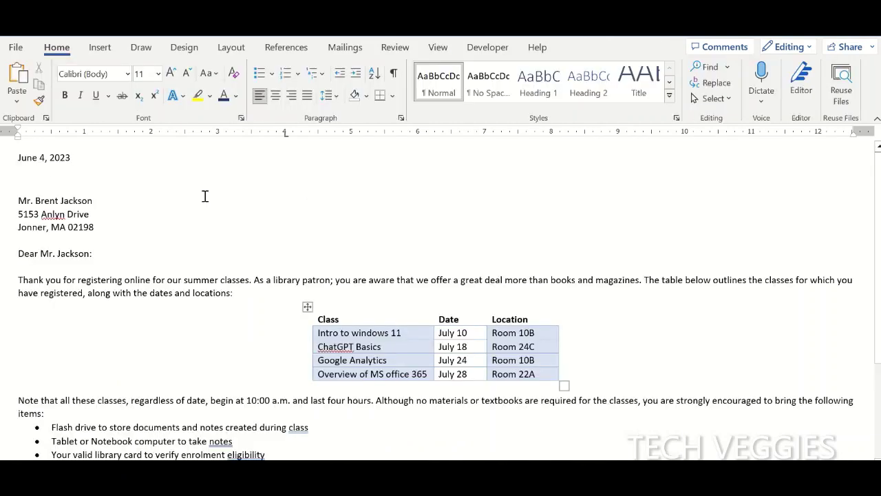
{"action": "scroll", "coordinate": [24, 153], "scroll_direction": "up", "scroll_amount": 2}
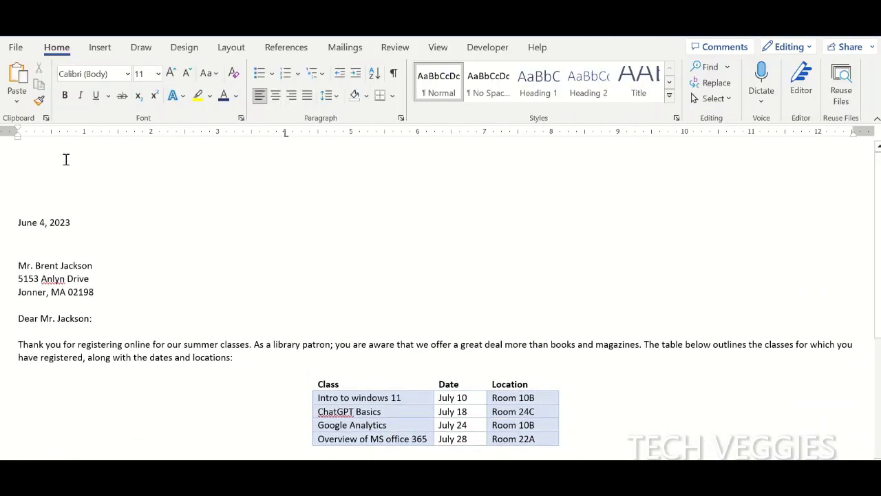
{"action": "key", "text": "ctrl+v"}
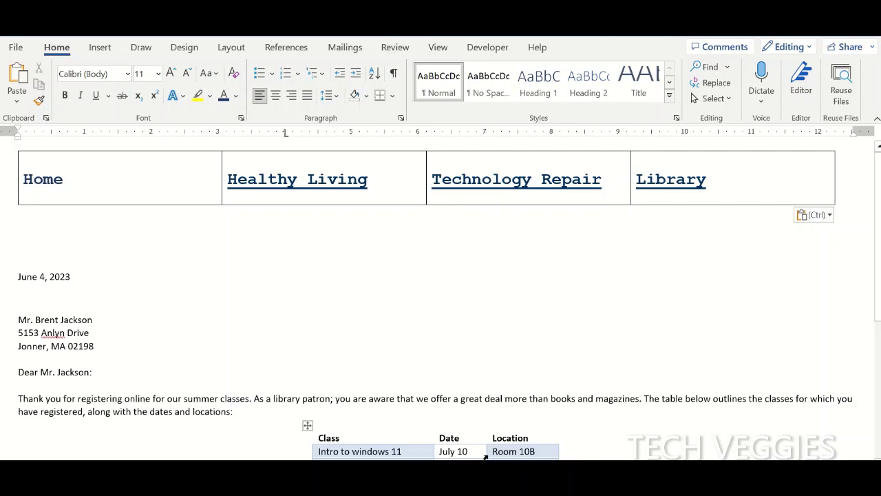
Step: Switch to the home page document and copy the globe banner picture
{"action": "mouse_move", "coordinate": [422, 482]}
{"action": "left_click", "coordinate": [458, 456]}
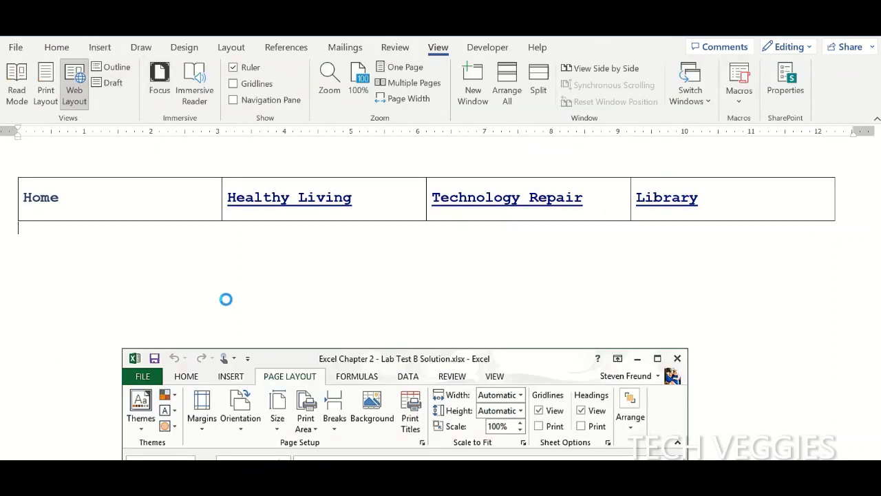
{"action": "mouse_move", "coordinate": [422, 482]}
{"action": "left_click", "coordinate": [301, 433]}
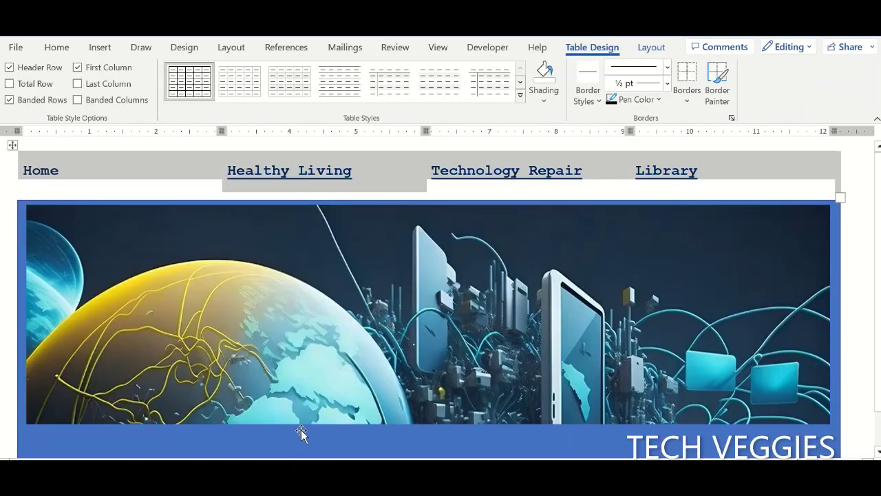
{"action": "left_click", "coordinate": [427, 348]}
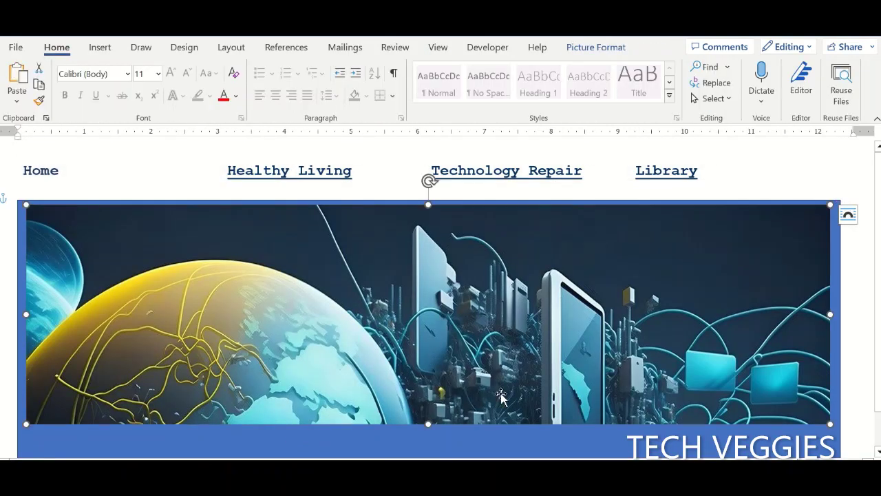
Step: Paste the banner just below the navigation table in the Technology Repair document, and move the spreadsheet picture beneath the banner
{"action": "mouse_move", "coordinate": [422, 482]}
{"action": "left_click", "coordinate": [423, 431]}
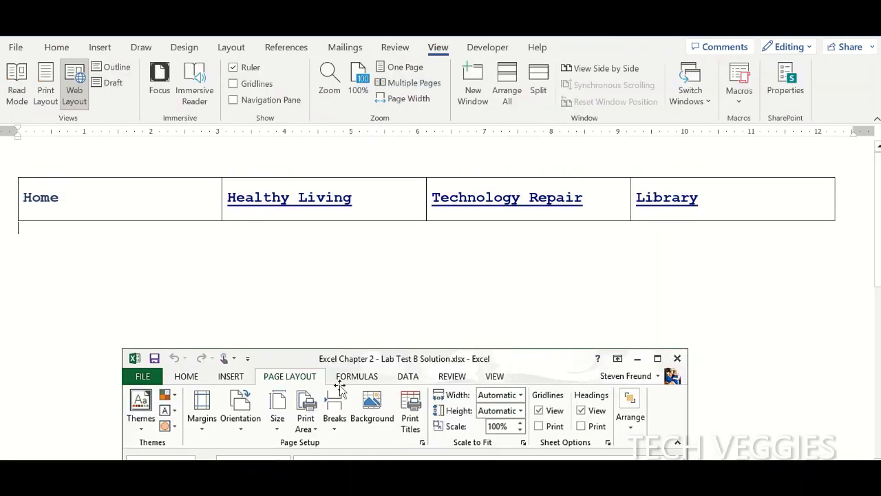
{"action": "key", "text": "ctrl+v"}
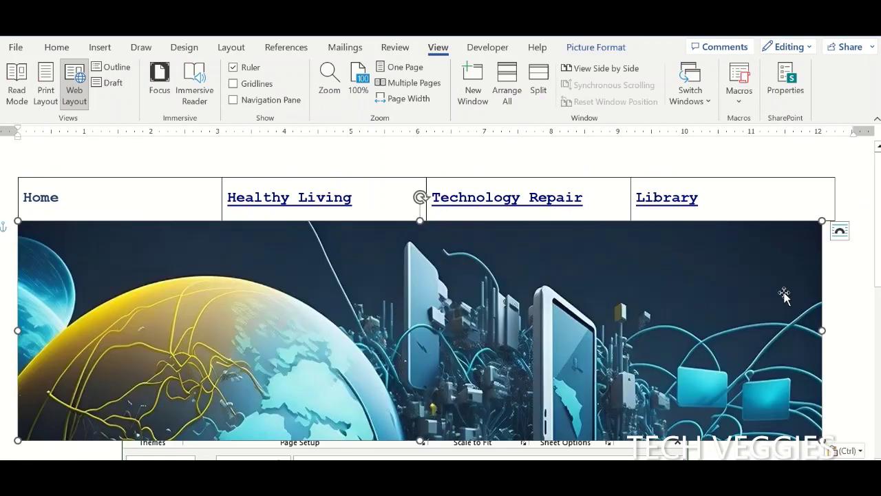
{"action": "left_click_drag", "start_coordinate": [784, 295], "coordinate": [791, 291]}
{"action": "left_click_drag", "start_coordinate": [738, 272], "coordinate": [736, 274]}
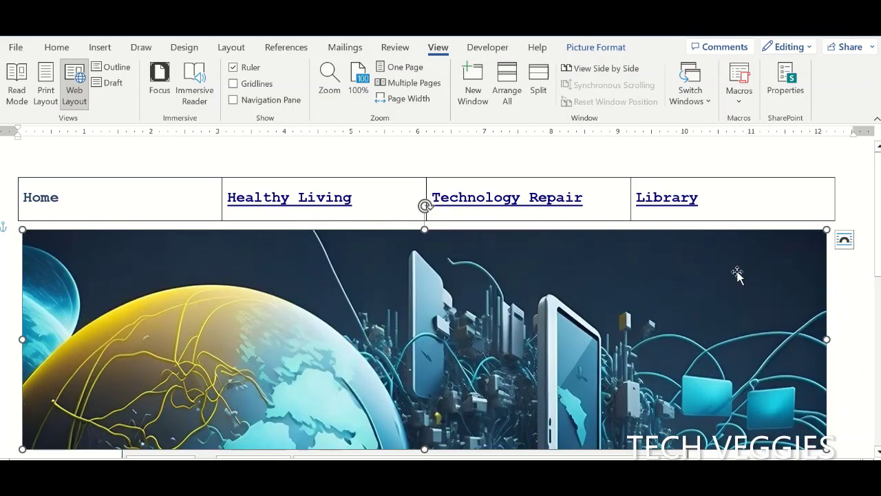
{"action": "left_click_drag", "start_coordinate": [877, 266], "coordinate": [877, 301]}
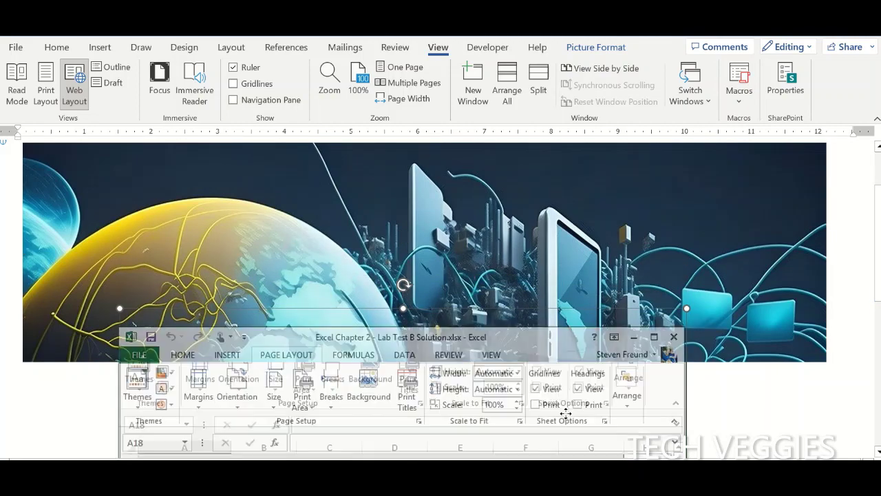
{"action": "left_click_drag", "start_coordinate": [566, 412], "coordinate": [567, 446]}
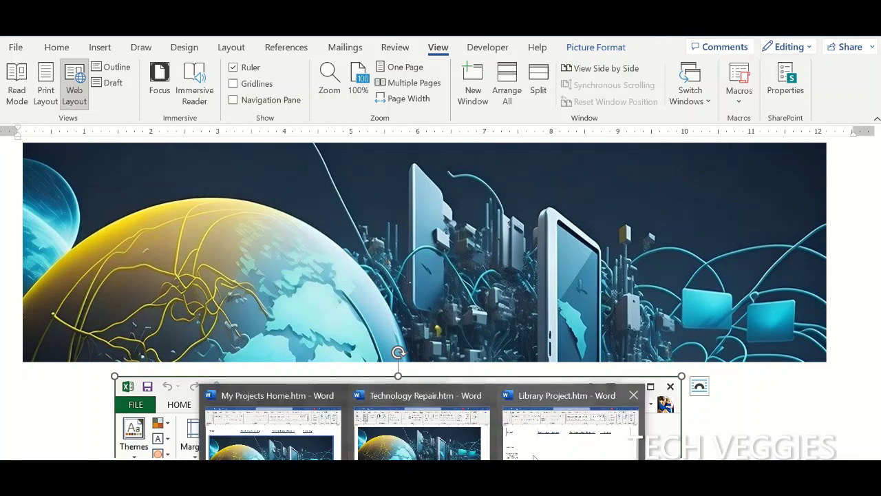
Step: Paste the banner picture into the Library Project document and center it just below the navigation table
{"action": "left_click", "coordinate": [534, 456]}
{"action": "key", "text": "ctrl+v"}
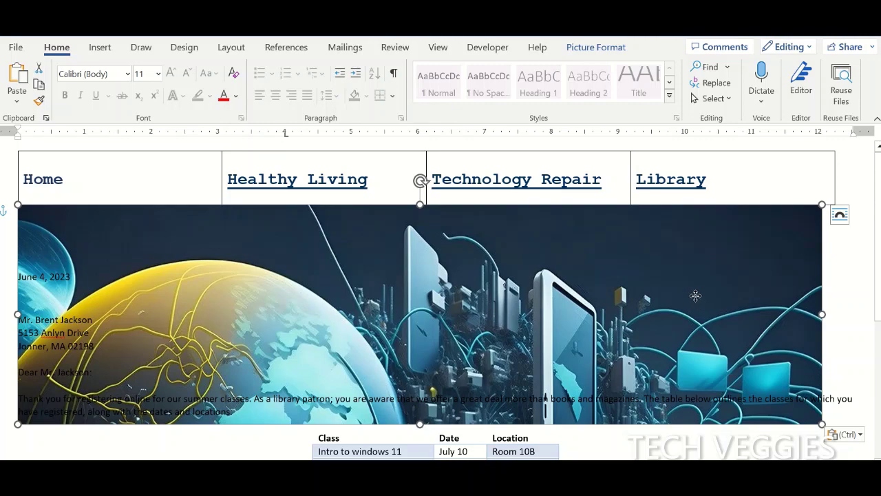
{"action": "left_click_drag", "start_coordinate": [695, 296], "coordinate": [703, 298]}
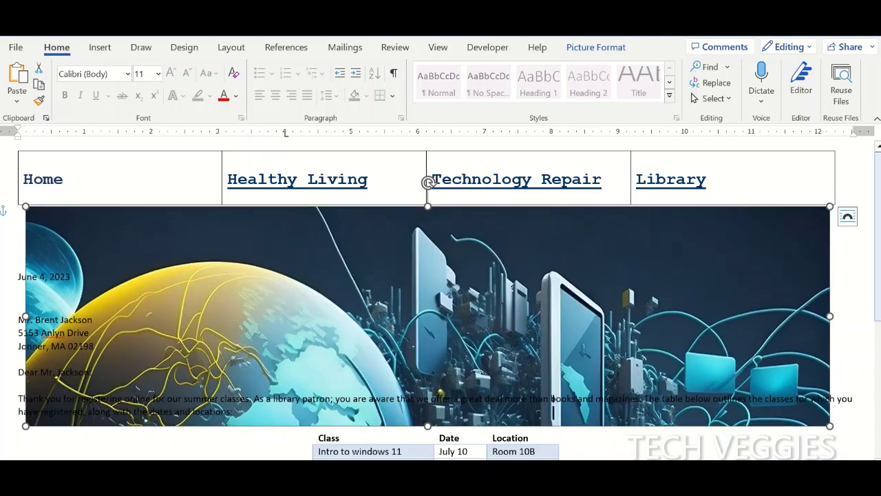
Step: Insert blank lines before the letter's date so the whole letter starts below the banner picture
{"action": "left_click_drag", "start_coordinate": [879, 306], "coordinate": [878, 356]}
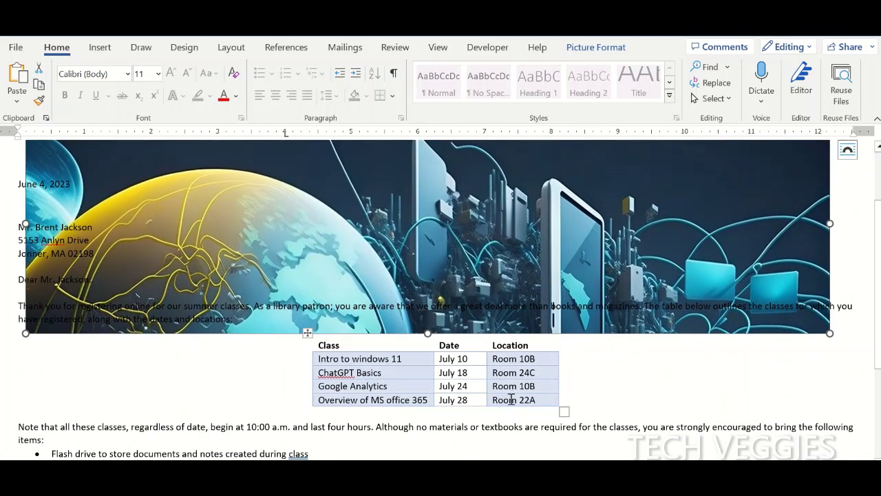
{"action": "left_click", "coordinate": [19, 184]}
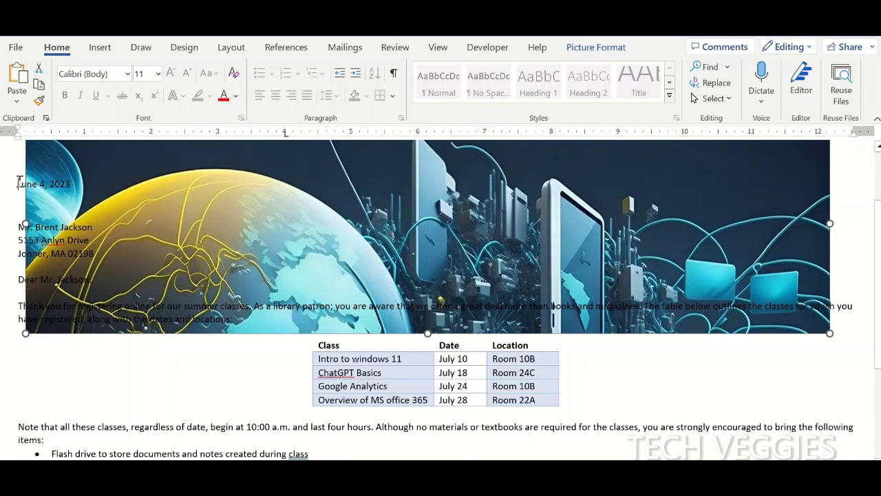
{"action": "key", "text": "Return"}
{"action": "key", "text": "Return"}
{"action": "key", "text": "Return"}
{"action": "key", "text": "Return"}
{"action": "key", "text": "Return"}
{"action": "key", "text": "Return"}
{"action": "key", "text": "Return"}
{"action": "key", "text": "Return"}
{"action": "key", "text": "Return"}
{"action": "key", "text": "Return"}
{"action": "key", "text": "Return"}
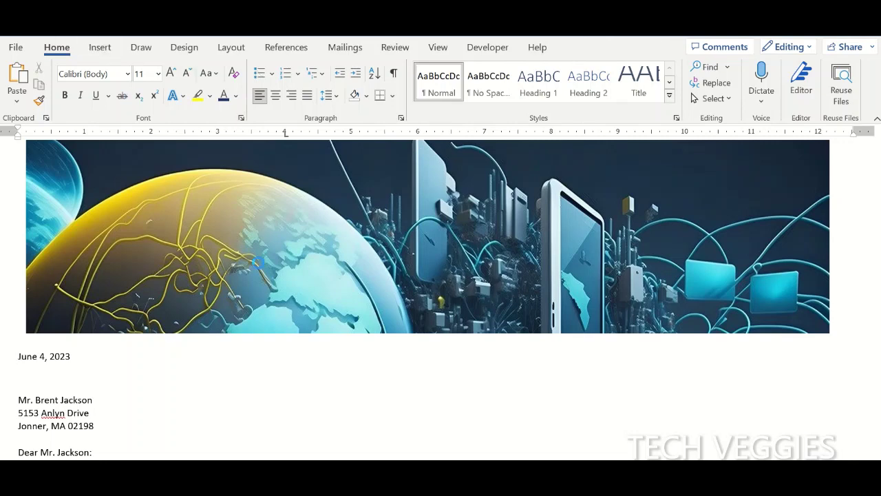
Step: Remove the hyperlink from the Library entry in the Library Project page's navigation table
{"action": "scroll", "coordinate": [879, 229], "scroll_direction": "up", "scroll_amount": 1}
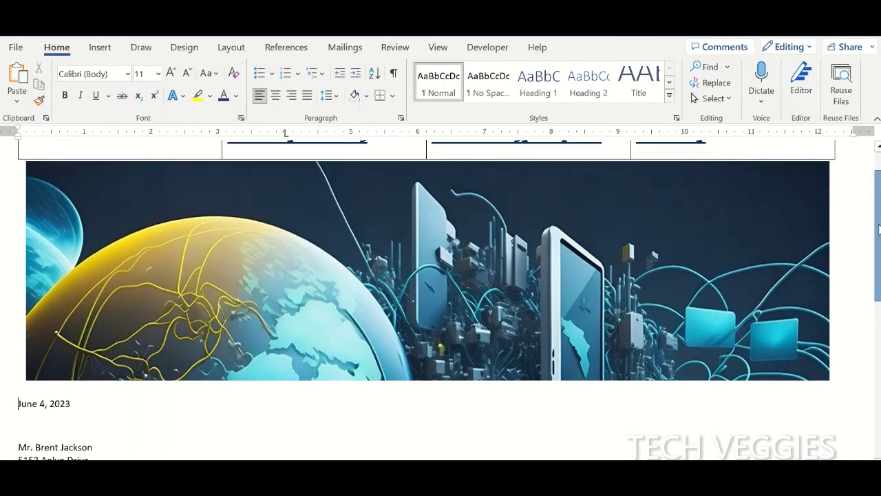
{"action": "scroll", "coordinate": [879, 229], "scroll_direction": "up", "scroll_amount": 1}
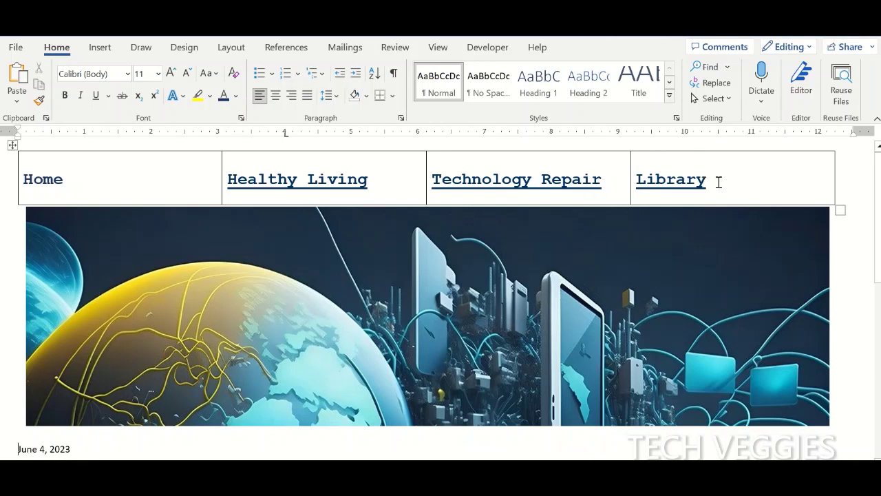
{"action": "left_click_drag", "start_coordinate": [718, 183], "coordinate": [634, 181]}
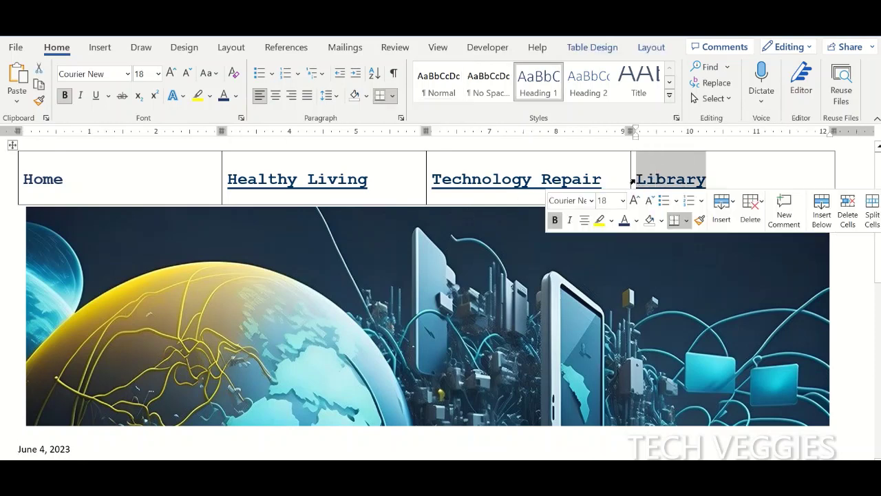
{"action": "right_click", "coordinate": [658, 186]}
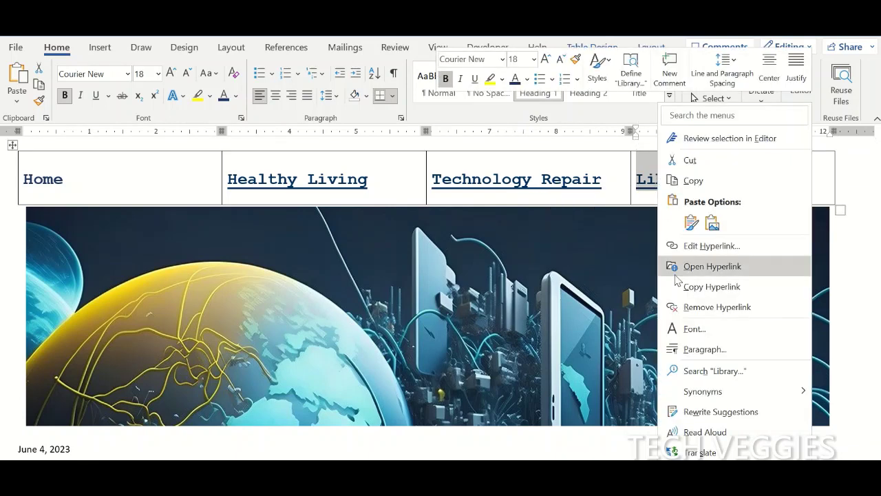
{"action": "left_click", "coordinate": [710, 313]}
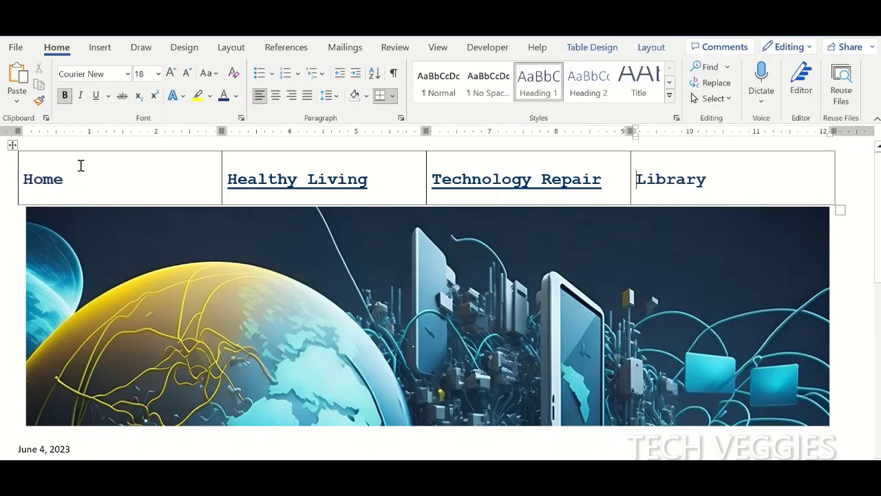
Step: Link the Home entry in the Library Project page's navigation table to My Projects Home.htm
{"action": "double_click", "coordinate": [41, 179]}
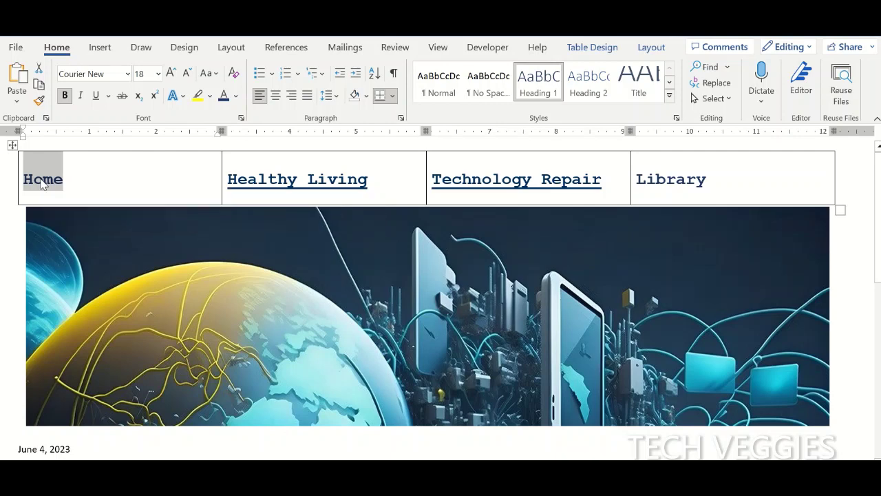
{"action": "right_click", "coordinate": [41, 181]}
{"action": "mouse_move", "coordinate": [113, 324]}
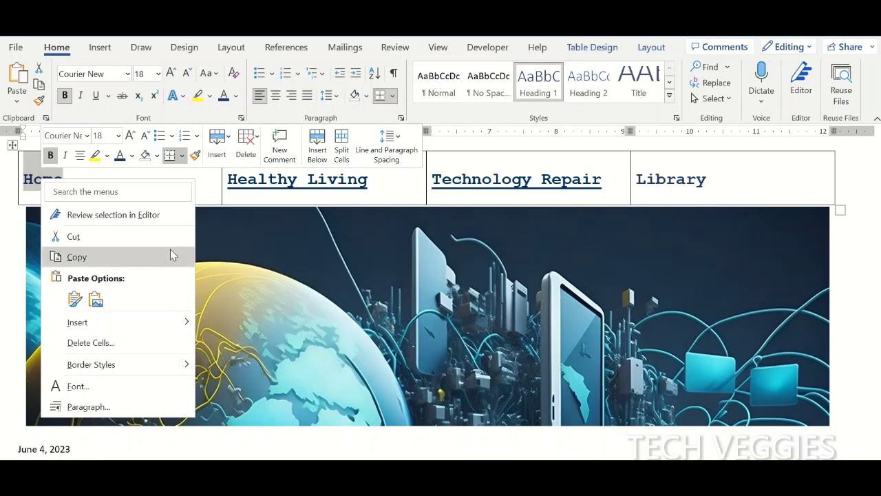
{"action": "left_click", "coordinate": [100, 47]}
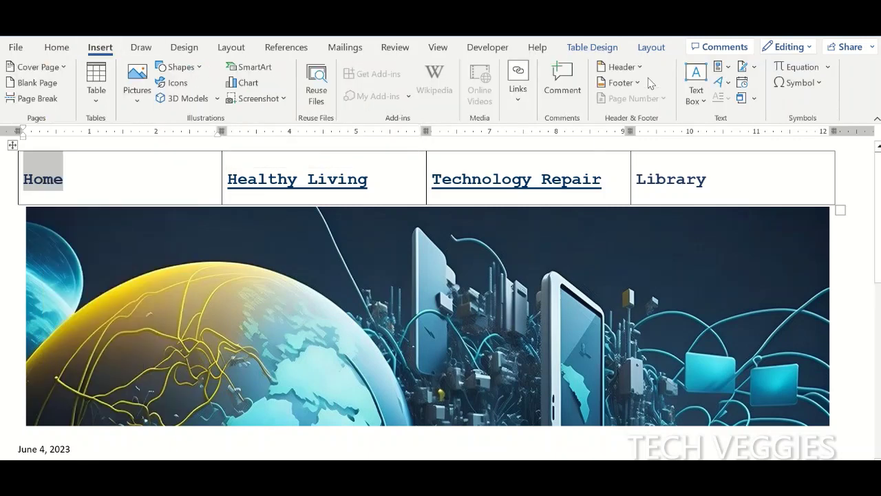
{"action": "left_click", "coordinate": [519, 90]}
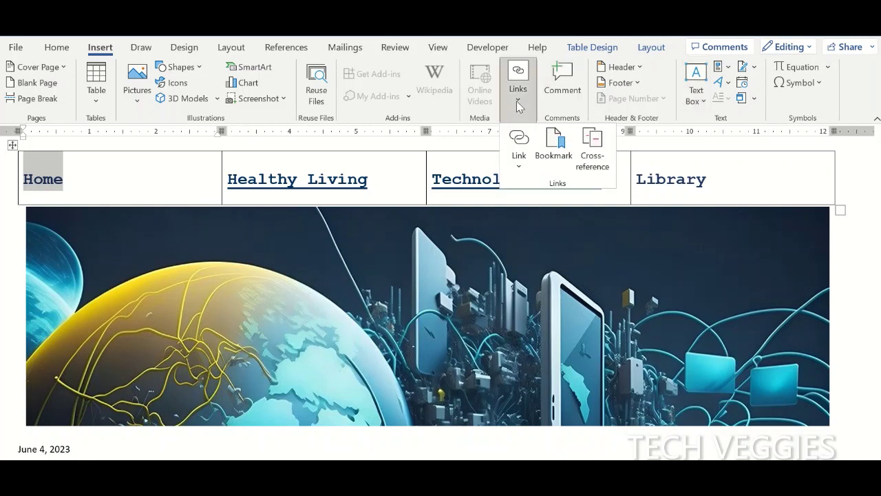
{"action": "left_click", "coordinate": [519, 146]}
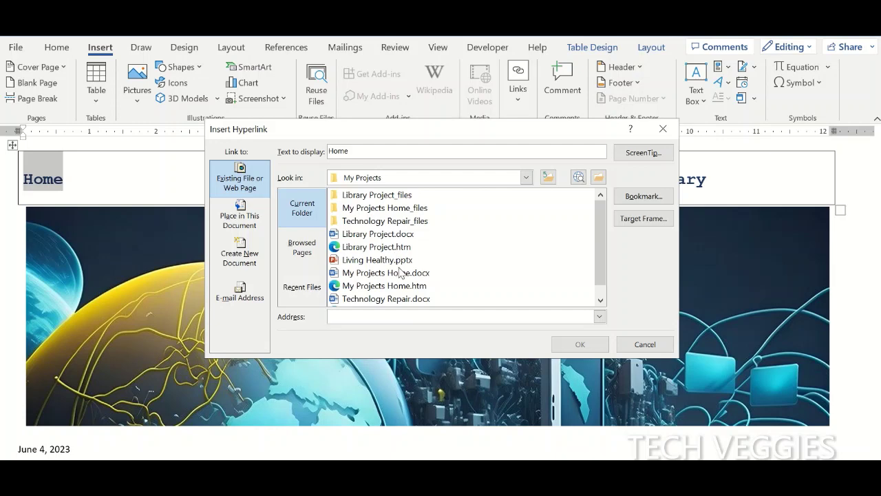
{"action": "left_click", "coordinate": [400, 286]}
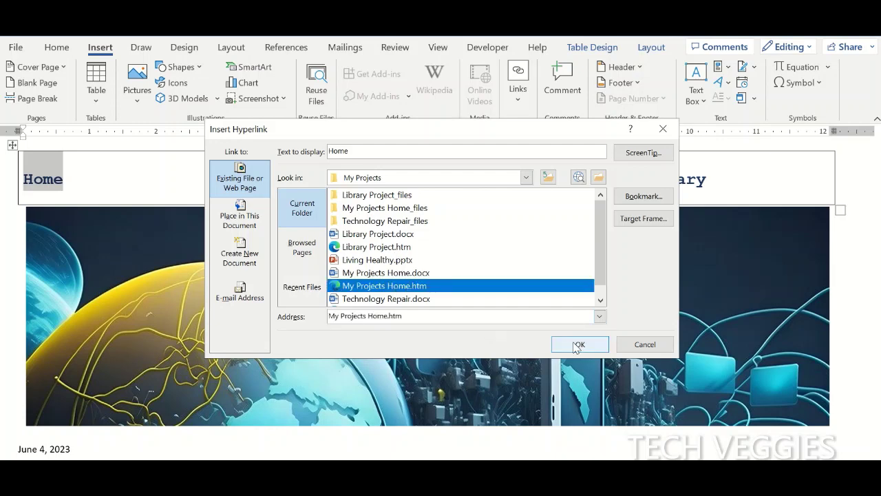
{"action": "left_click", "coordinate": [579, 345]}
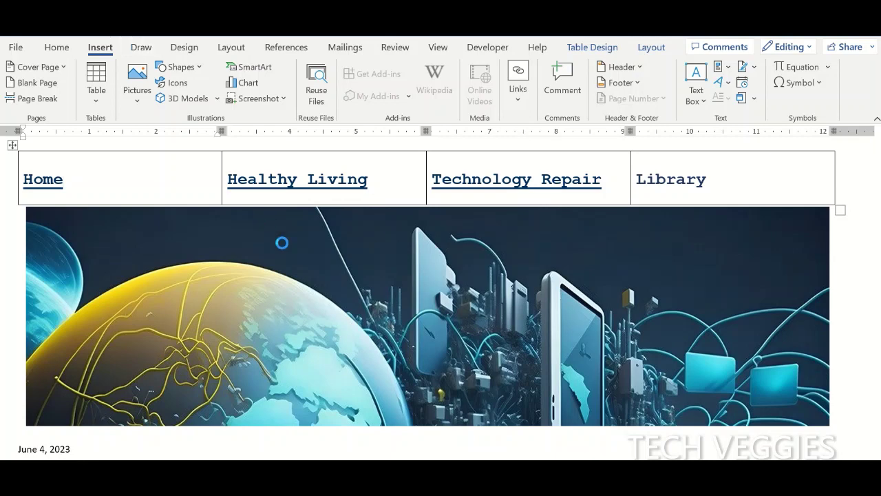
Step: Switch to the Technology Repair document and remove the hyperlink from the Technology Repair entry in its navigation table
{"action": "mouse_move", "coordinate": [421, 482]}
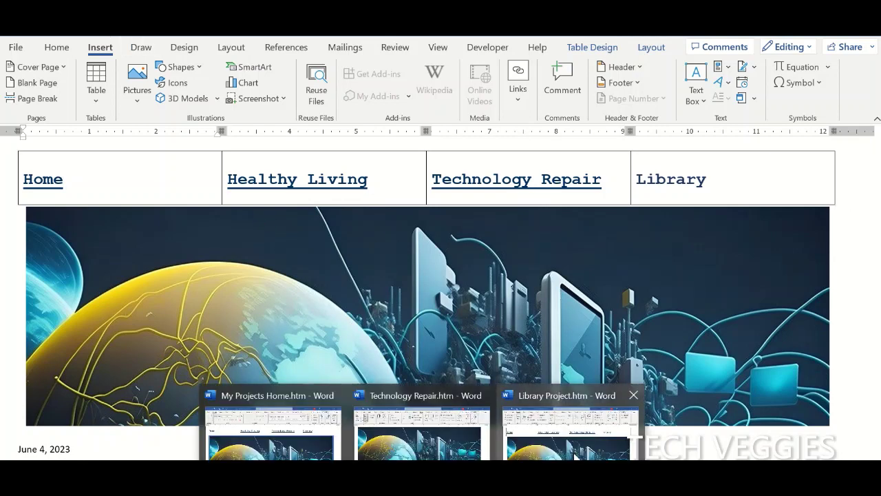
{"action": "left_click", "coordinate": [421, 434]}
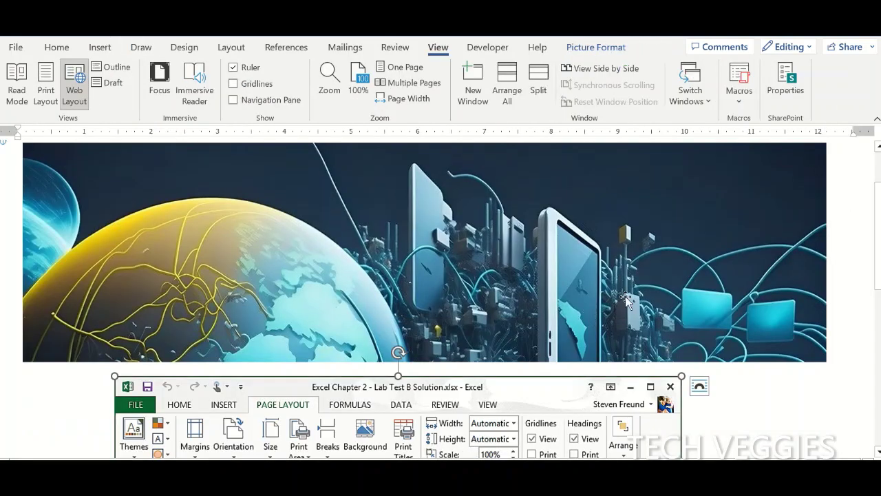
{"action": "scroll", "coordinate": [639, 198], "scroll_direction": "up", "scroll_amount": 3}
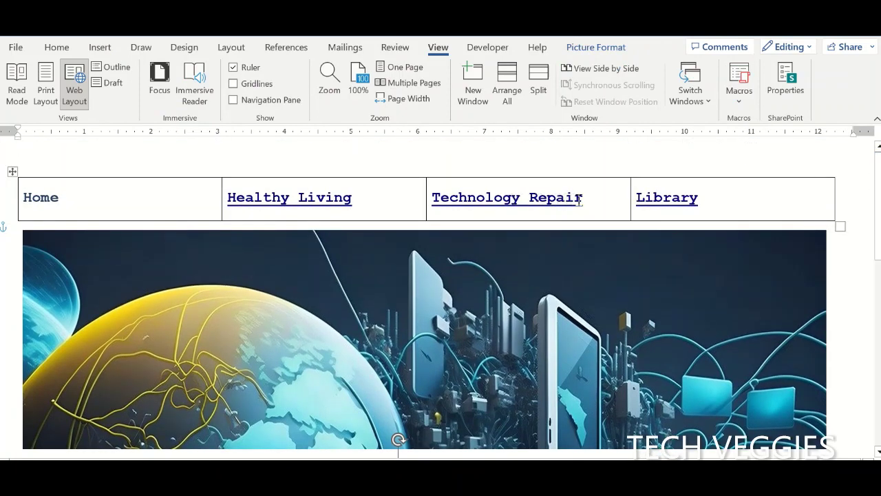
{"action": "left_click_drag", "start_coordinate": [581, 200], "coordinate": [432, 199]}
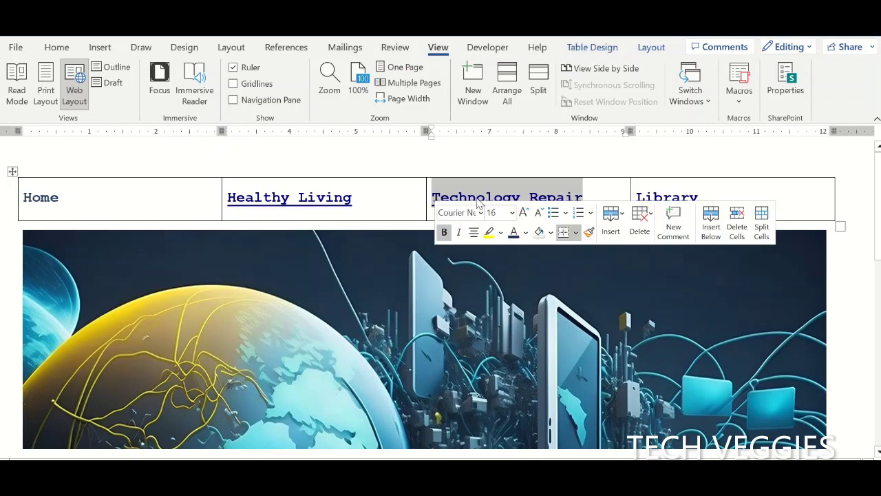
{"action": "right_click", "coordinate": [565, 194]}
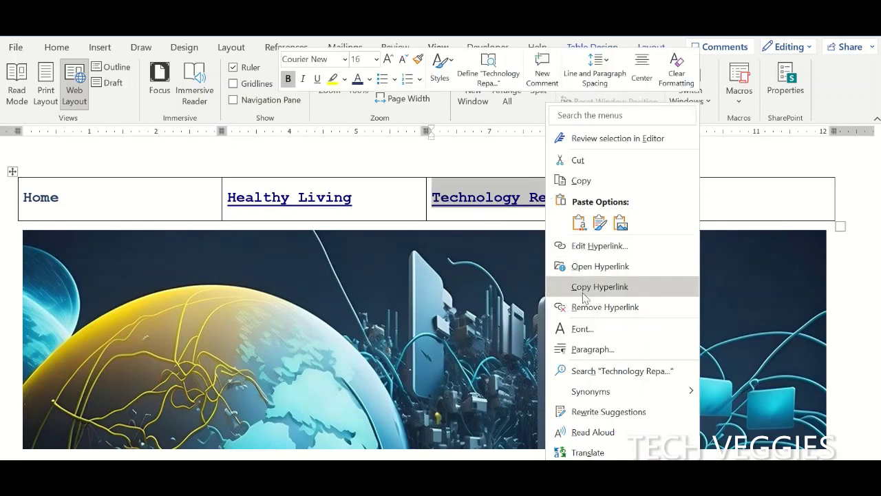
{"action": "left_click", "coordinate": [594, 309]}
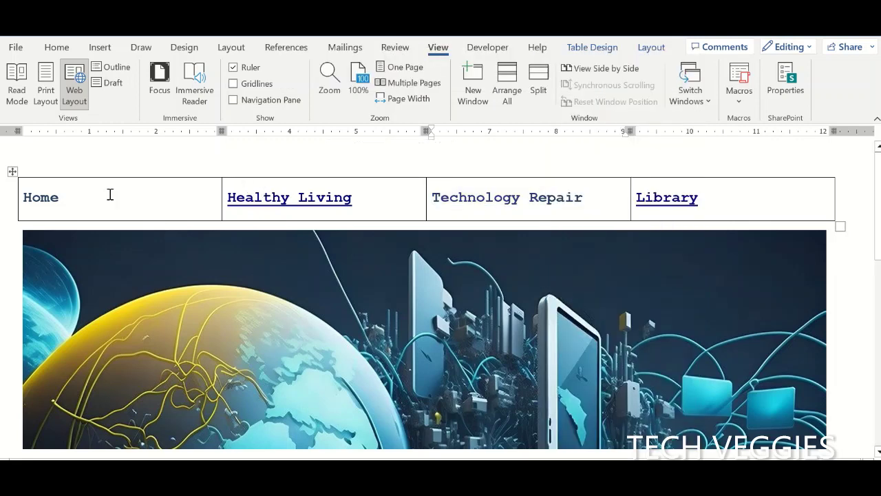
Step: Link the Home entry in the Technology Repair page's navigation table to My Projects Home.htm
{"action": "double_click", "coordinate": [40, 197]}
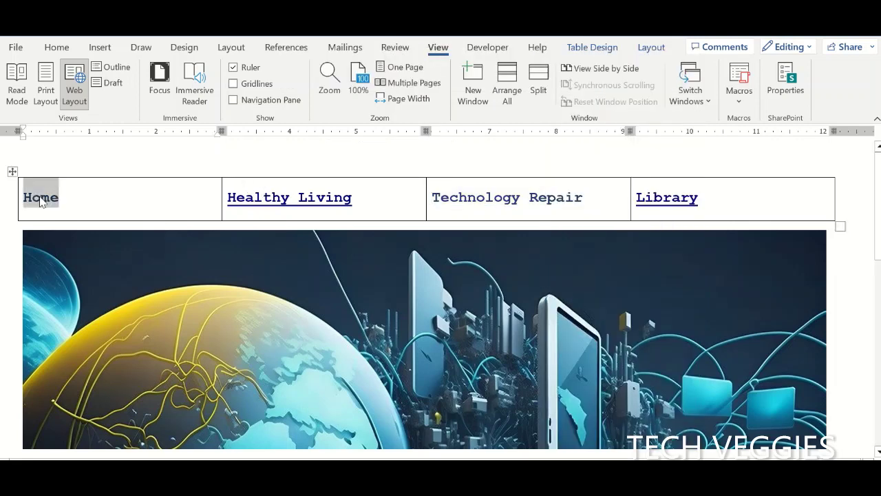
{"action": "right_click", "coordinate": [40, 198]}
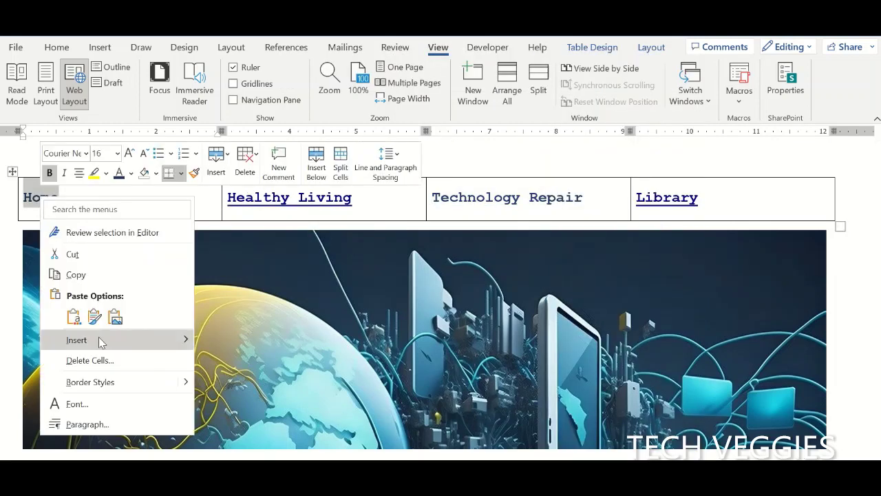
{"action": "mouse_move", "coordinate": [99, 339]}
{"action": "left_click", "coordinate": [98, 48]}
{"action": "left_click", "coordinate": [102, 48]}
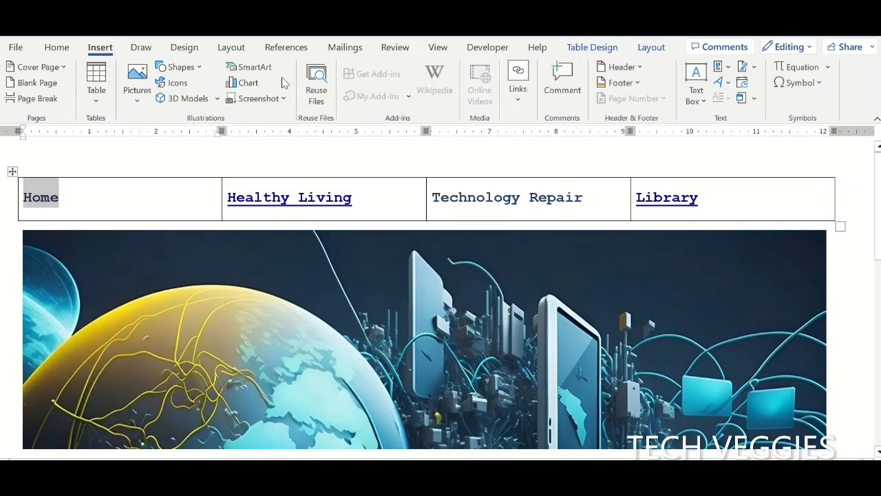
{"action": "left_click", "coordinate": [517, 96]}
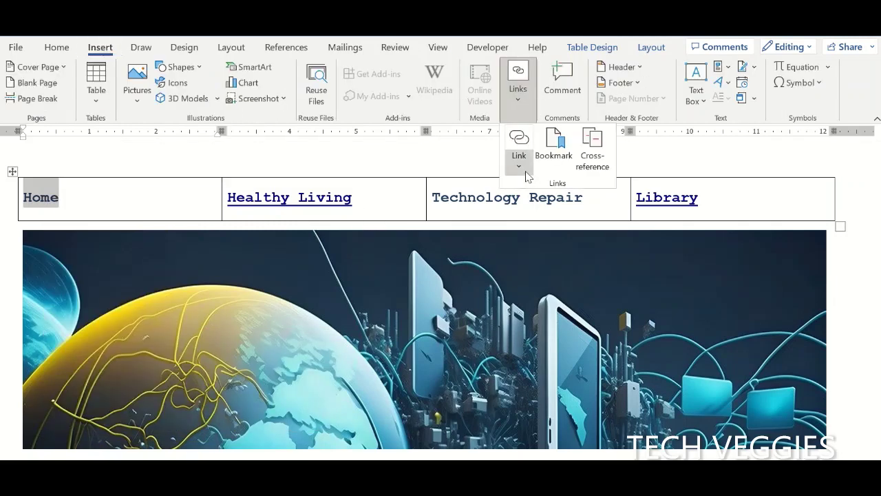
{"action": "left_click", "coordinate": [521, 169]}
{"action": "left_click", "coordinate": [551, 458]}
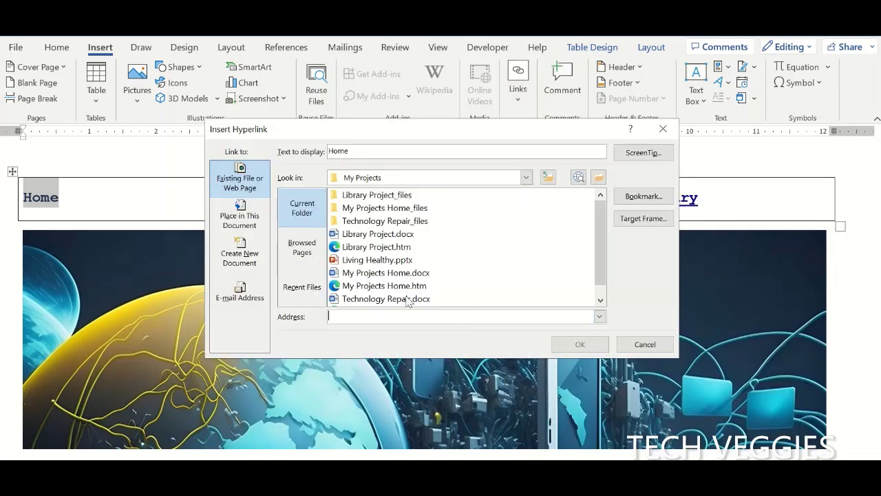
{"action": "double_click", "coordinate": [389, 286]}
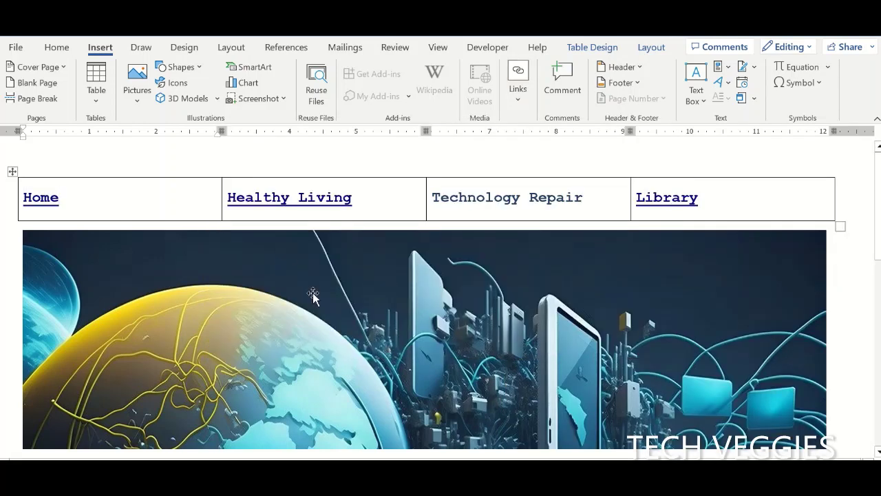
Step: Remove all borders from the Technology Repair page's navigation table
{"action": "left_click", "coordinate": [12, 172]}
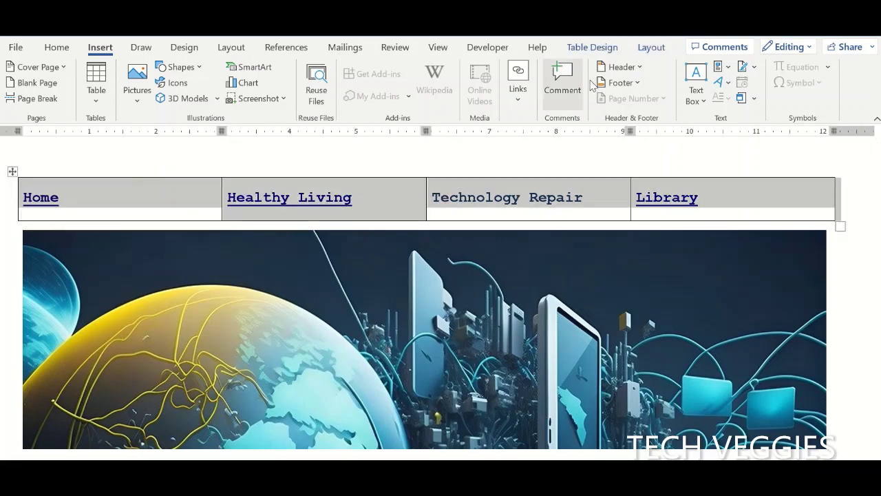
{"action": "left_click", "coordinate": [605, 50]}
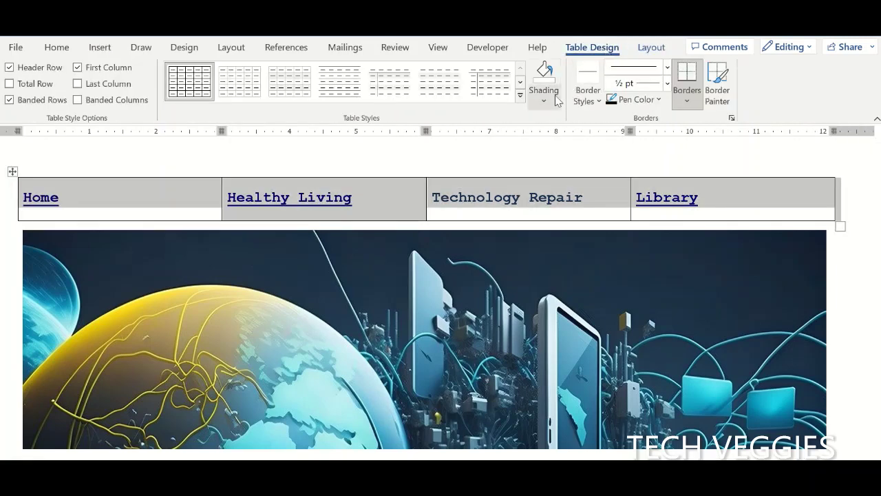
{"action": "left_click", "coordinate": [691, 104]}
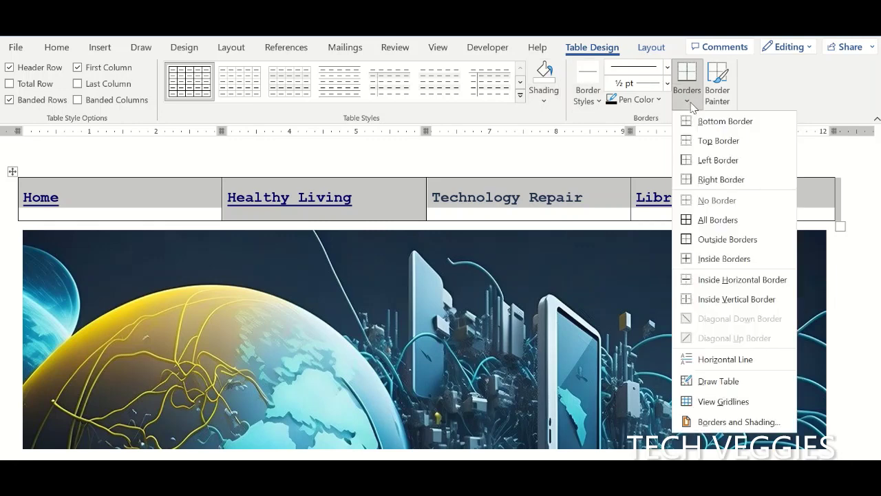
{"action": "left_click", "coordinate": [701, 200]}
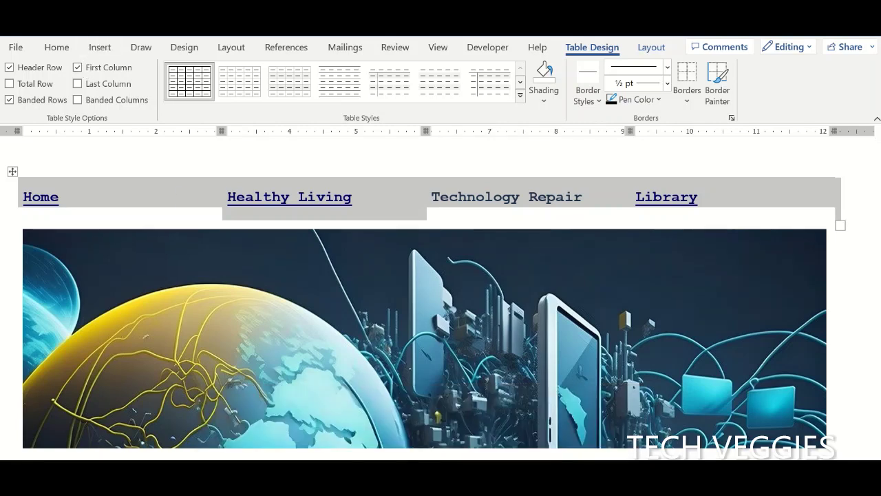
Step: Switch to the Library Project document and remove all borders from its navigation table
{"action": "mouse_move", "coordinate": [420, 482]}
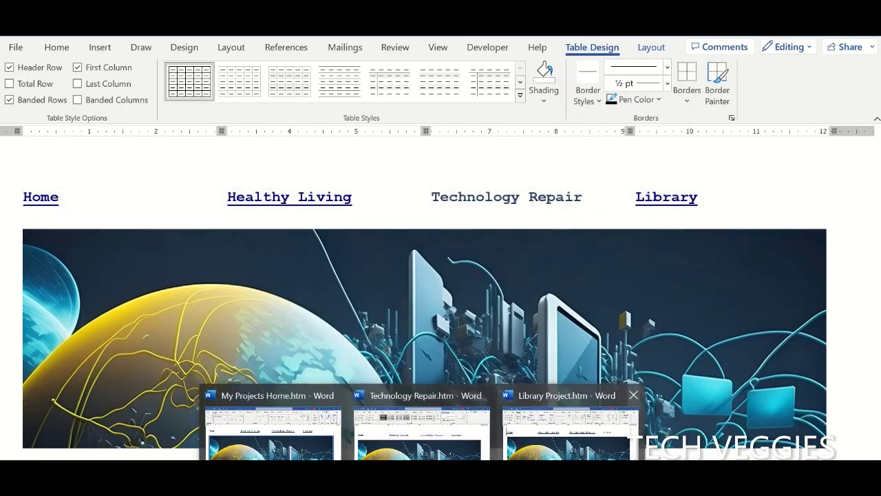
{"action": "left_click", "coordinate": [571, 426]}
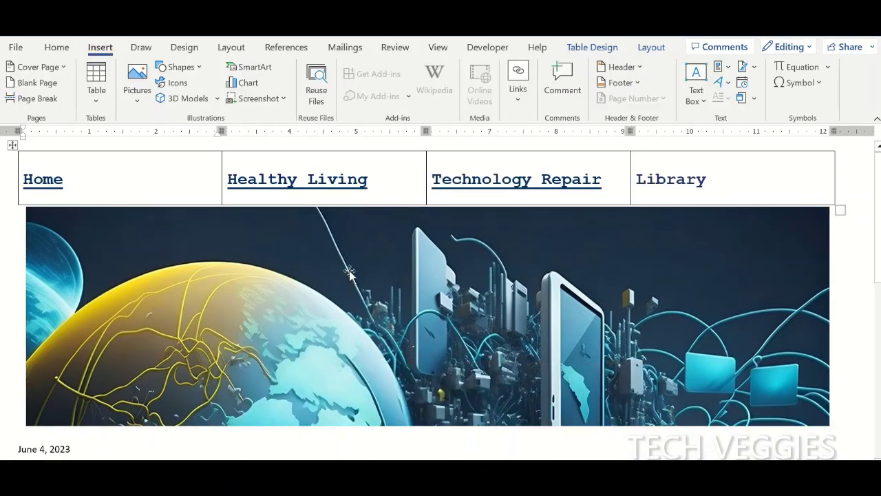
{"action": "left_click", "coordinate": [11, 146]}
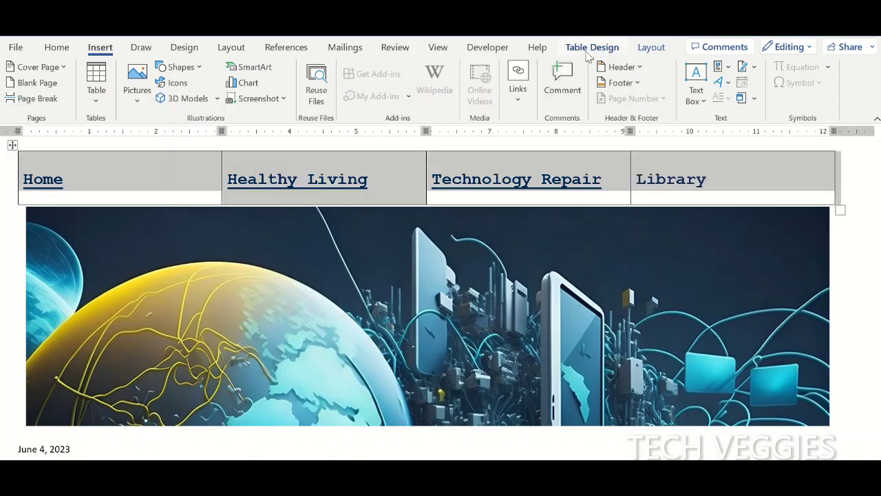
{"action": "left_click", "coordinate": [589, 50]}
{"action": "left_click", "coordinate": [687, 103]}
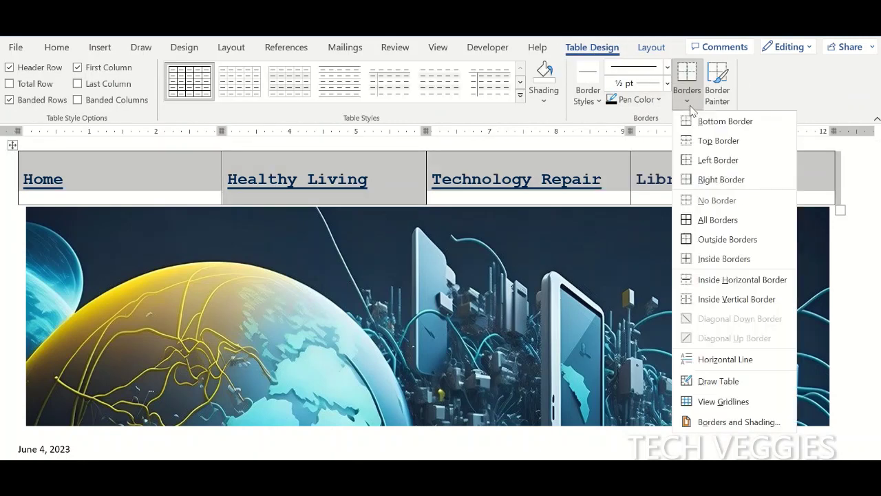
{"action": "left_click", "coordinate": [713, 207]}
{"action": "left_click", "coordinate": [735, 194]}
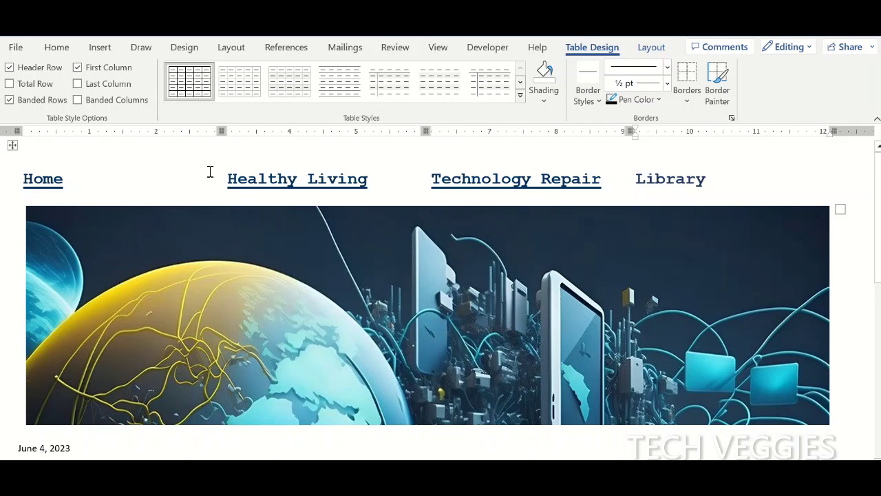
Step: Test the site in Microsoft Edge by following the home page's Technology Repair and Library links and returning through each page's Home link
{"action": "mouse_move", "coordinate": [420, 482]}
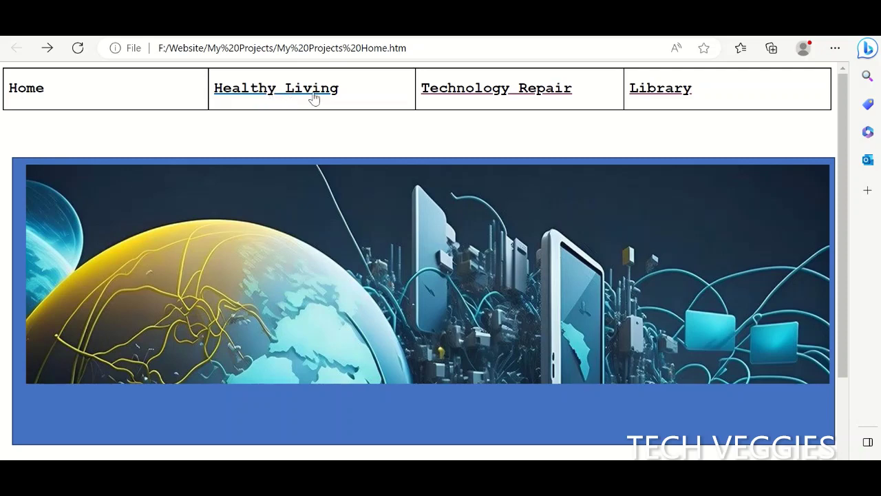
{"action": "left_click", "coordinate": [506, 94]}
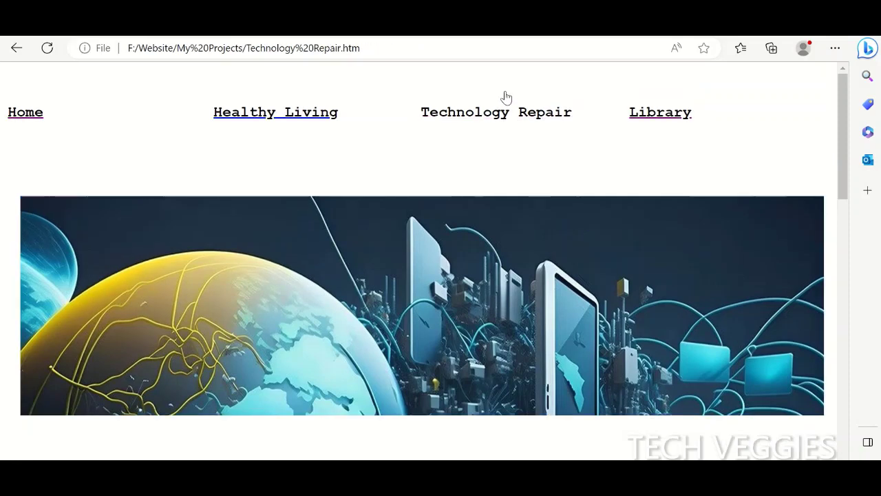
{"action": "left_click_drag", "start_coordinate": [846, 170], "coordinate": [834, 147]}
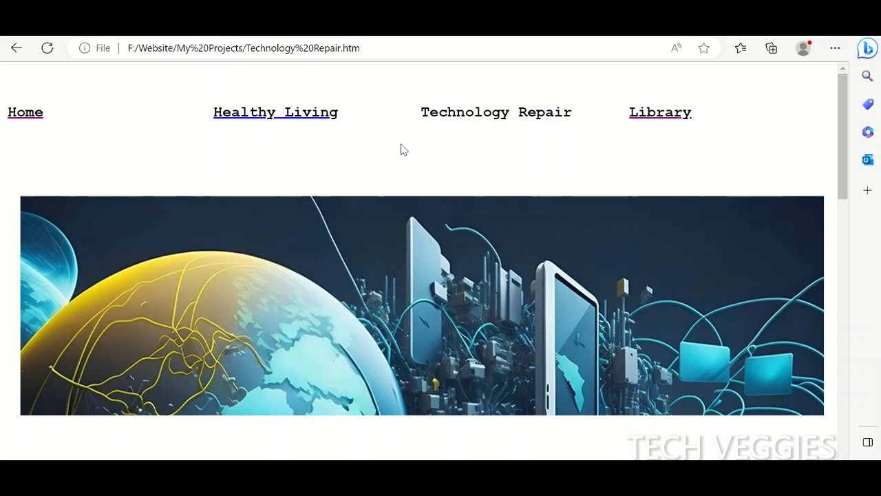
{"action": "left_click", "coordinate": [26, 114]}
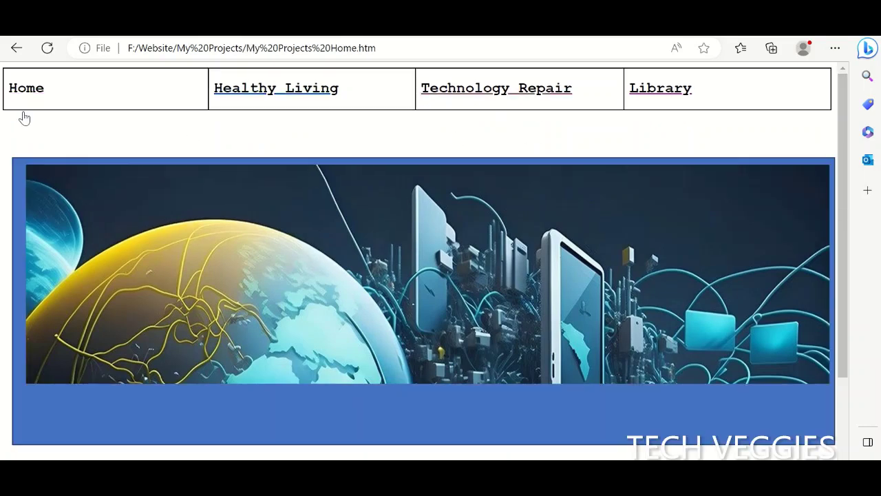
{"action": "left_click", "coordinate": [674, 95]}
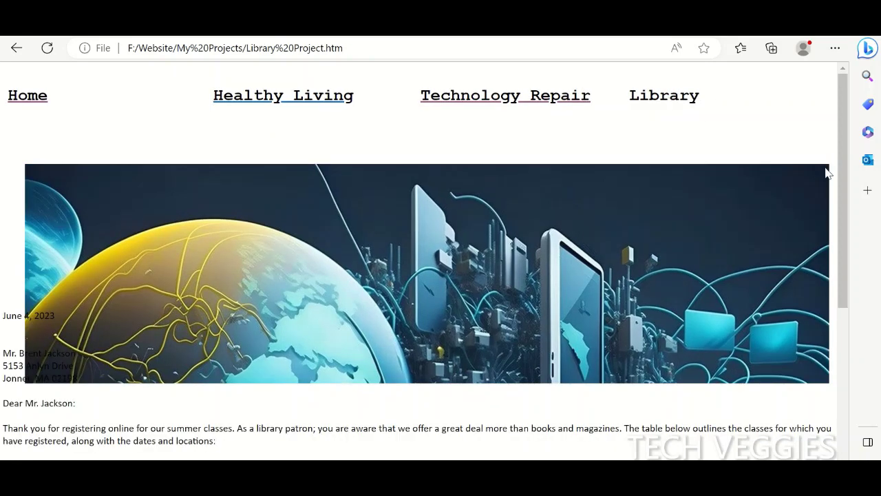
{"action": "mouse_move", "coordinate": [842, 180]}
{"action": "left_mouse_down"}
{"action": "mouse_move", "coordinate": [852, 254]}
{"action": "mouse_move", "coordinate": [838, 174]}
{"action": "left_mouse_up"}
{"action": "left_click", "coordinate": [38, 99]}
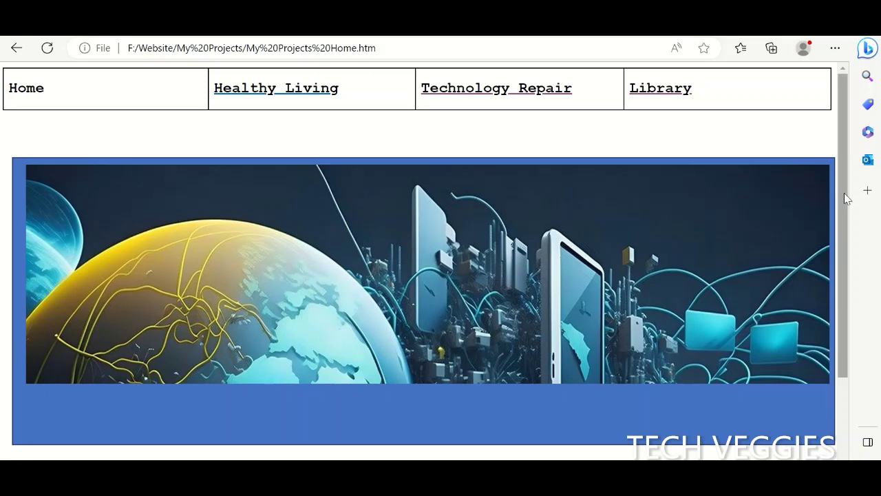
{"action": "left_click_drag", "start_coordinate": [846, 196], "coordinate": [842, 171]}
{"action": "left_click_drag", "start_coordinate": [842, 165], "coordinate": [841, 147]}
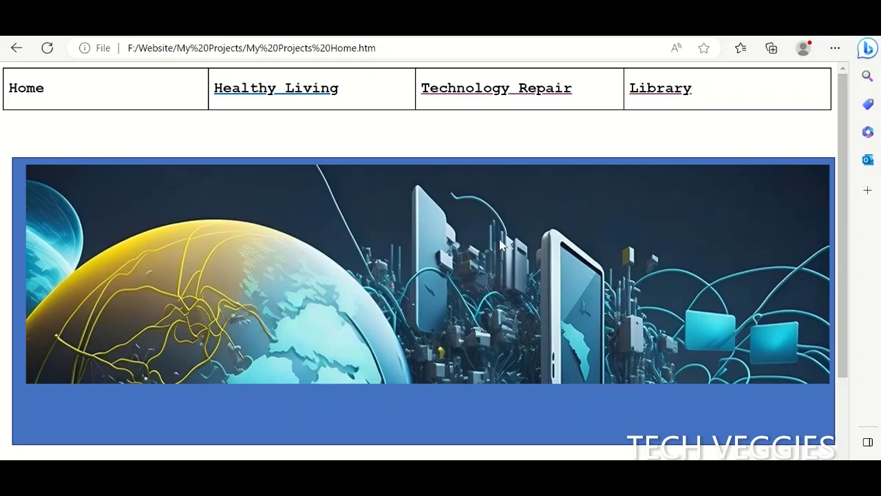